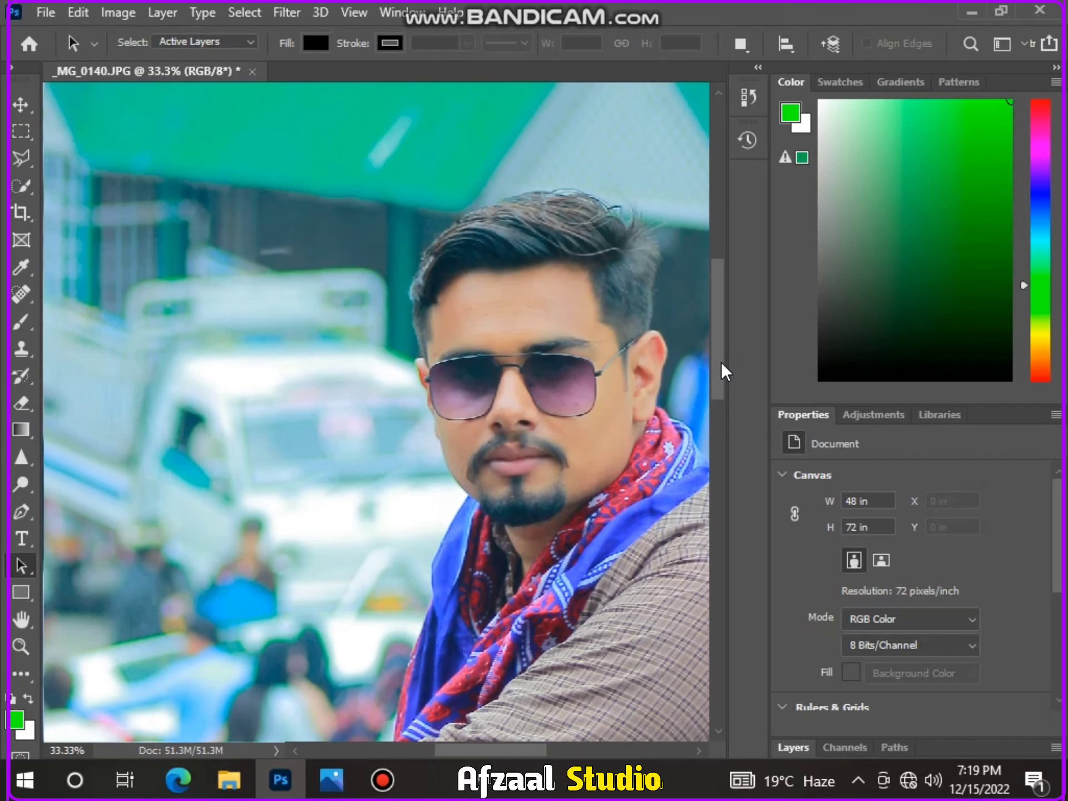
Duplicate the Background layer of the portrait.
key("ctrl+plus")
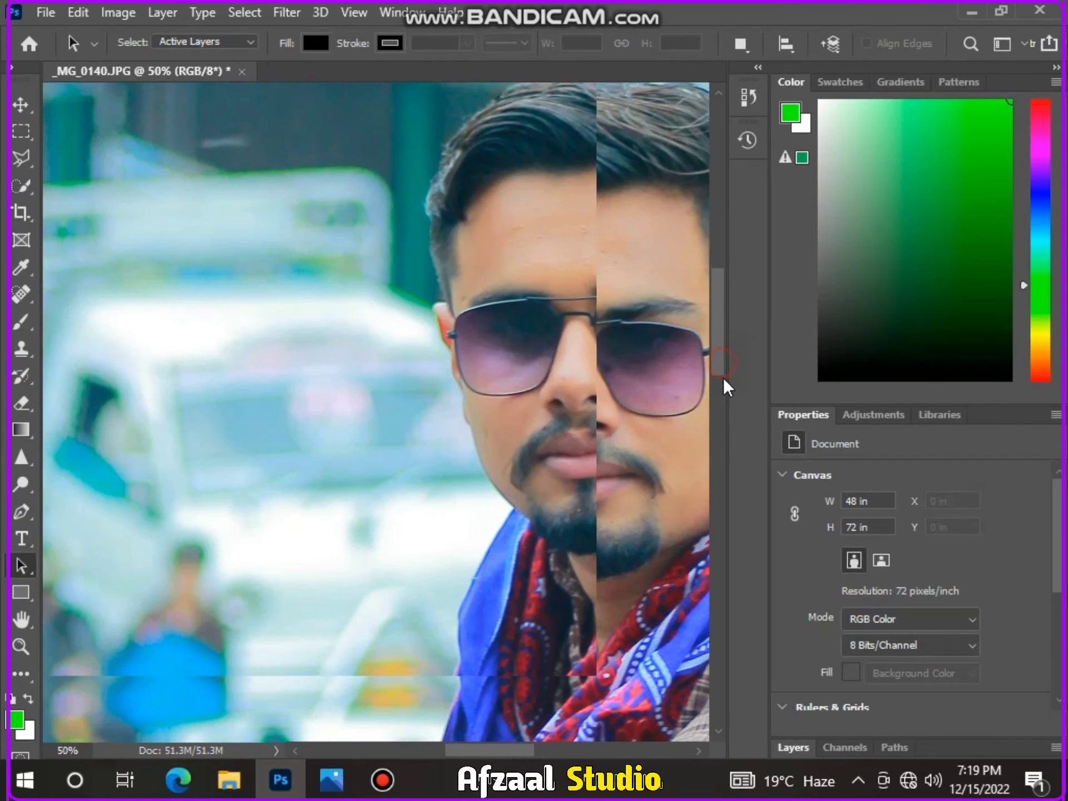
key("ctrl+minus")
key("ctrl+minus")
key("ctrl+minus")
key("ctrl+minus")
key("ctrl+minus")
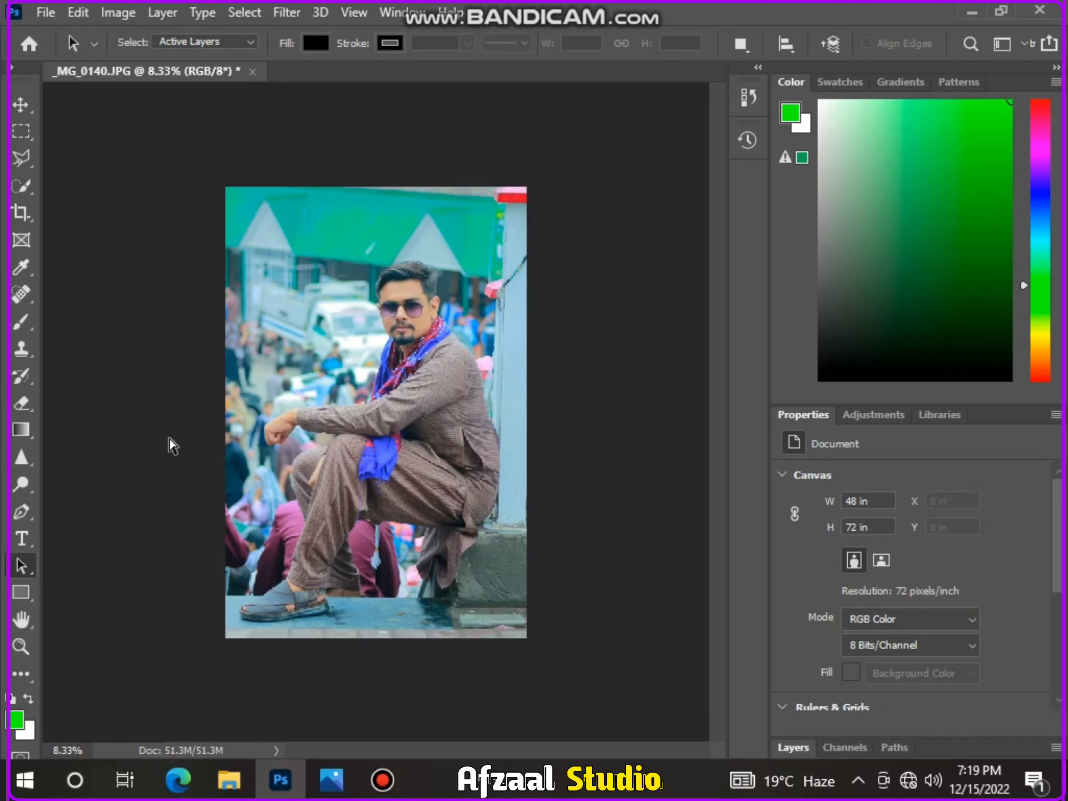
key("ctrl+plus")
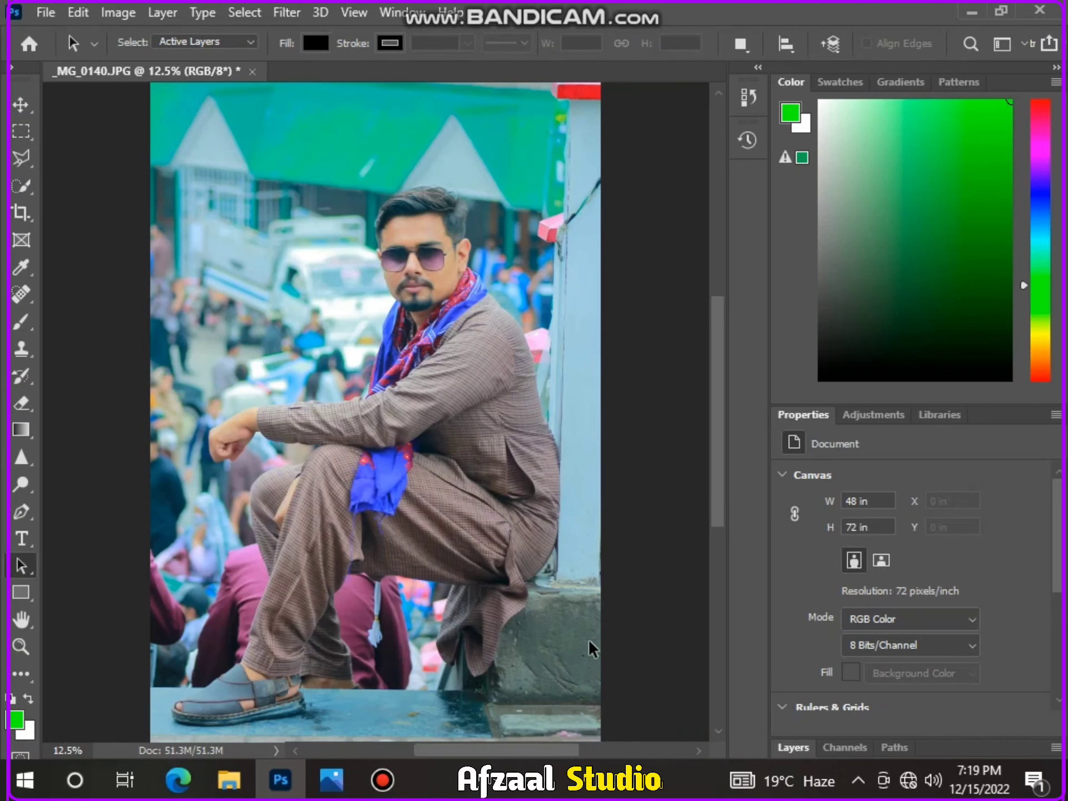
left_click(799, 747)
left_click_drag(924, 672, 1005, 746)
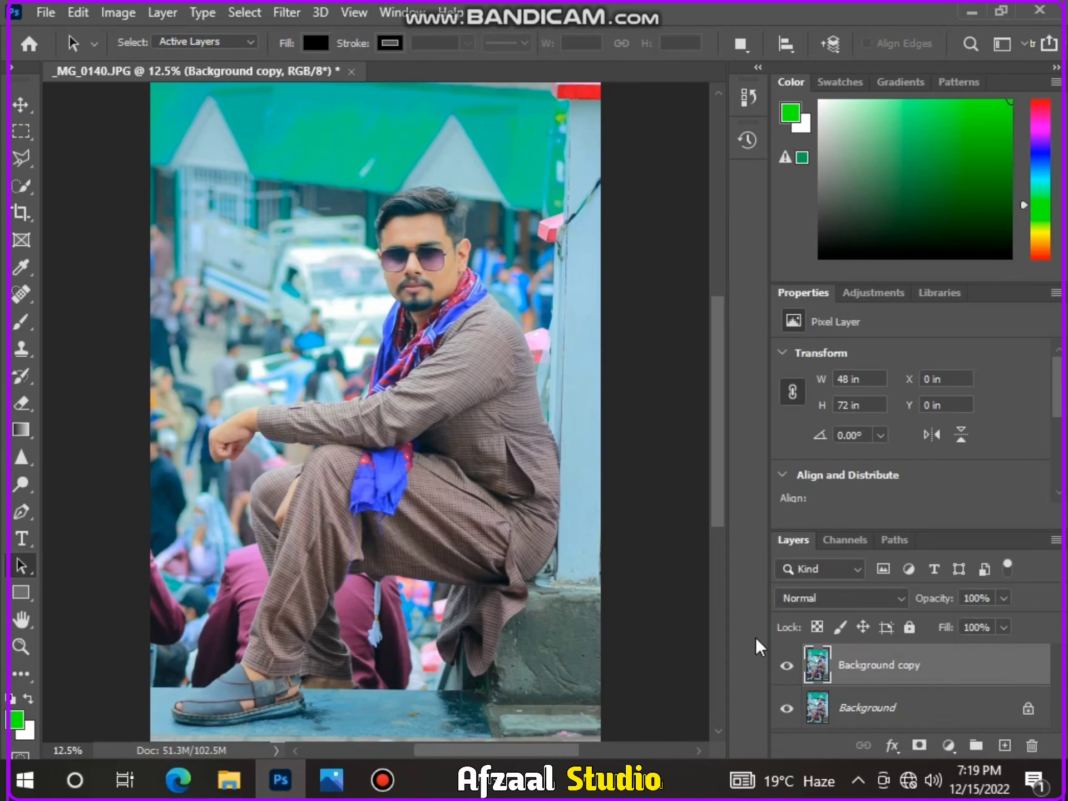
key("ctrl+plus")
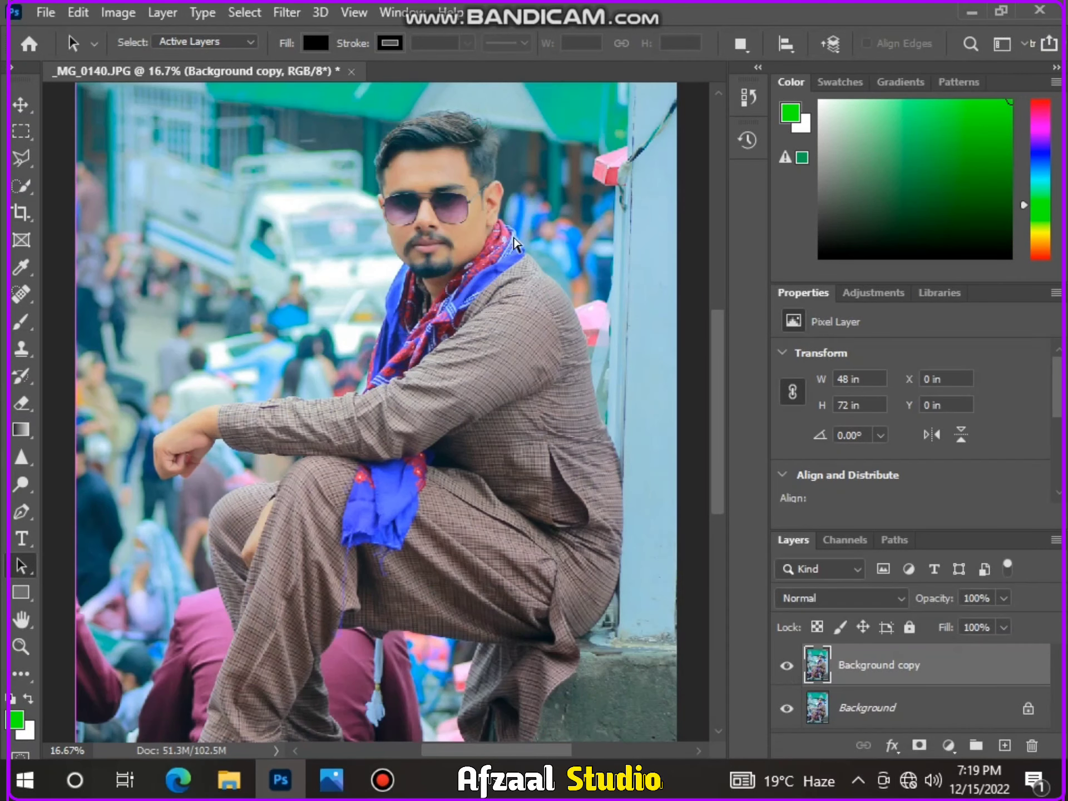
left_click(285, 13)
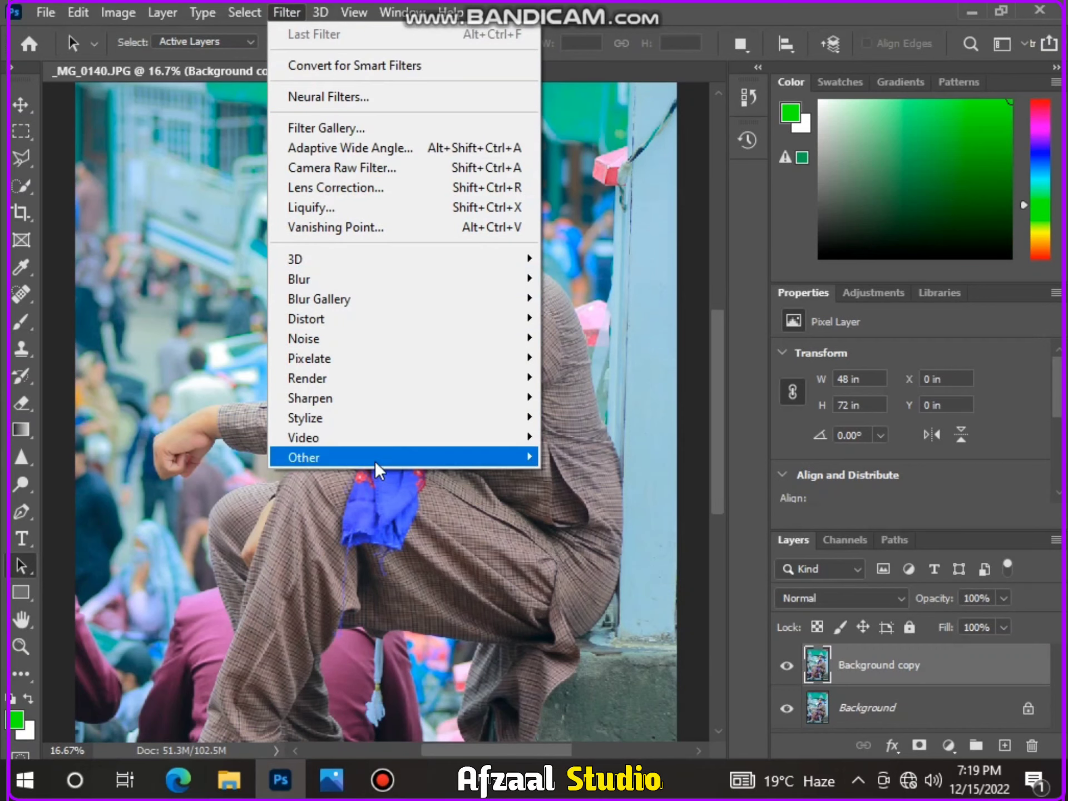
mouse_move(375, 459)
left_click(579, 493)
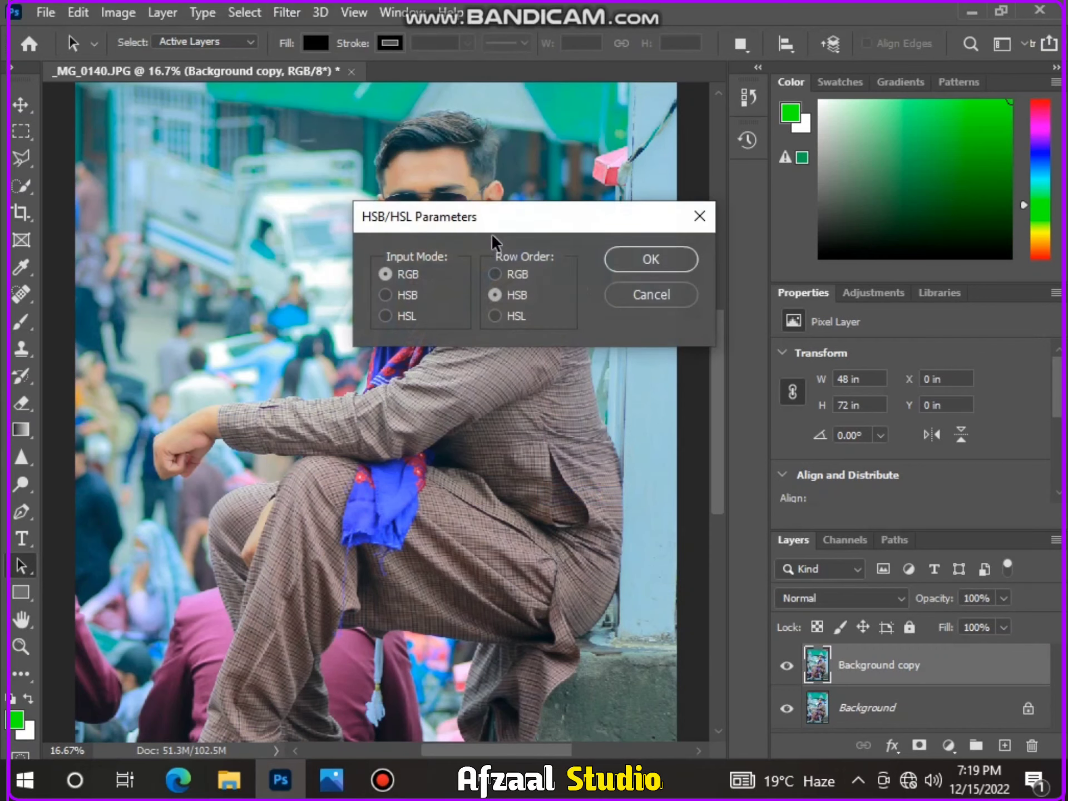
left_click(648, 261)
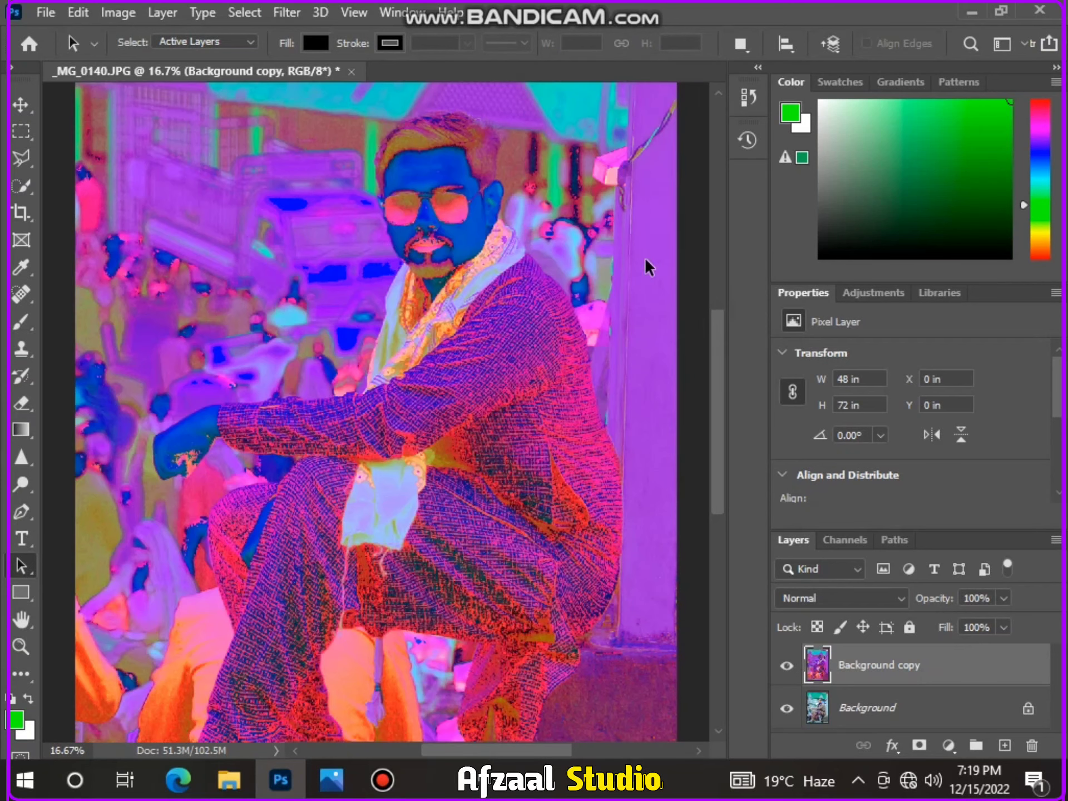
key("ctrl+z")
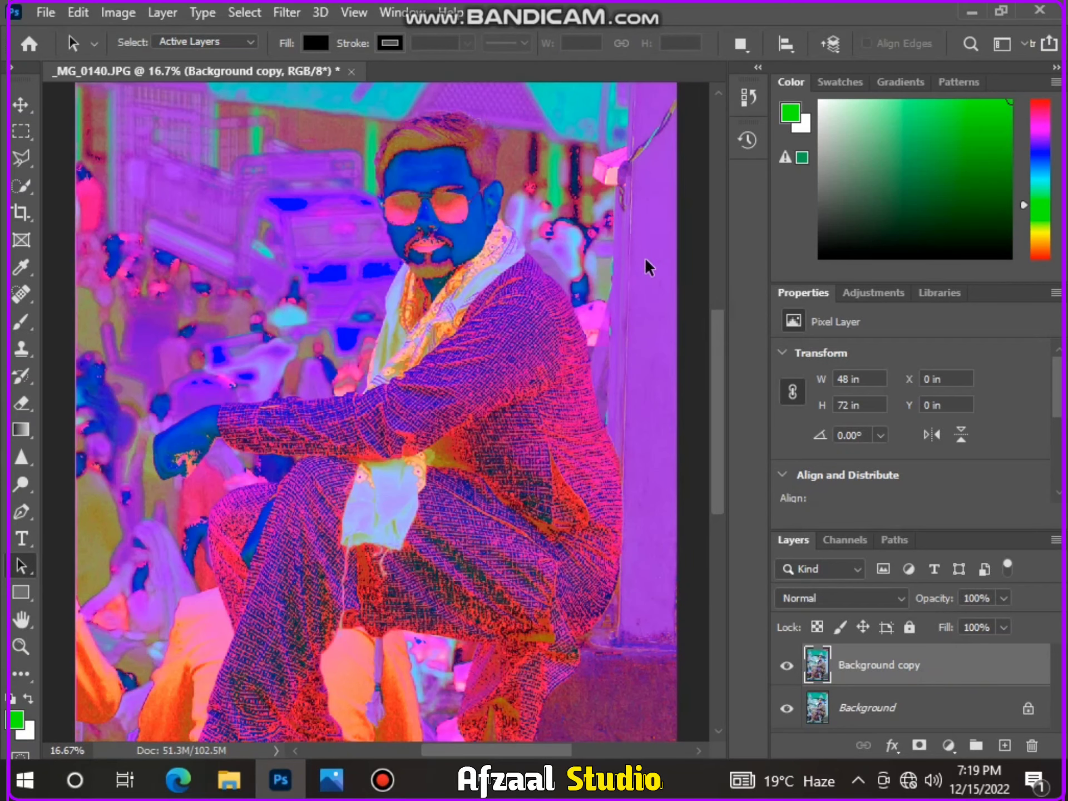
Apply a High Pass filter to the Background copy layer and set its blend mode to Overlay.
left_click(243, 8)
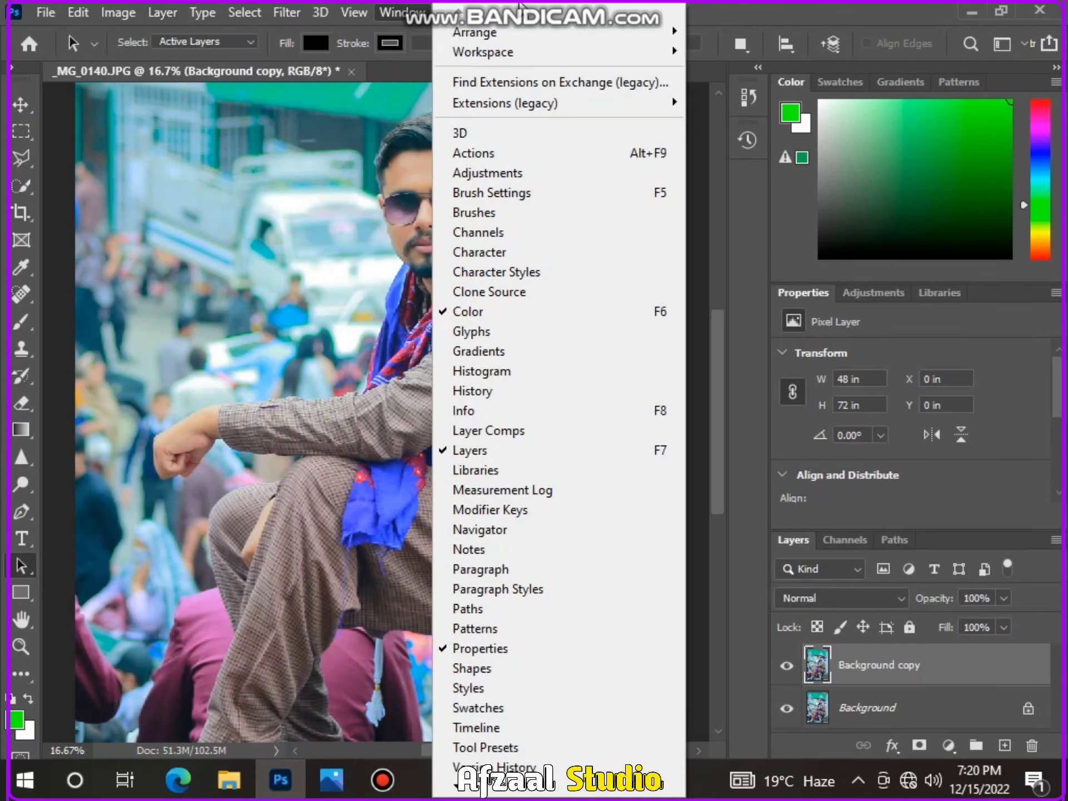
mouse_move(339, 12)
mouse_move(295, 9)
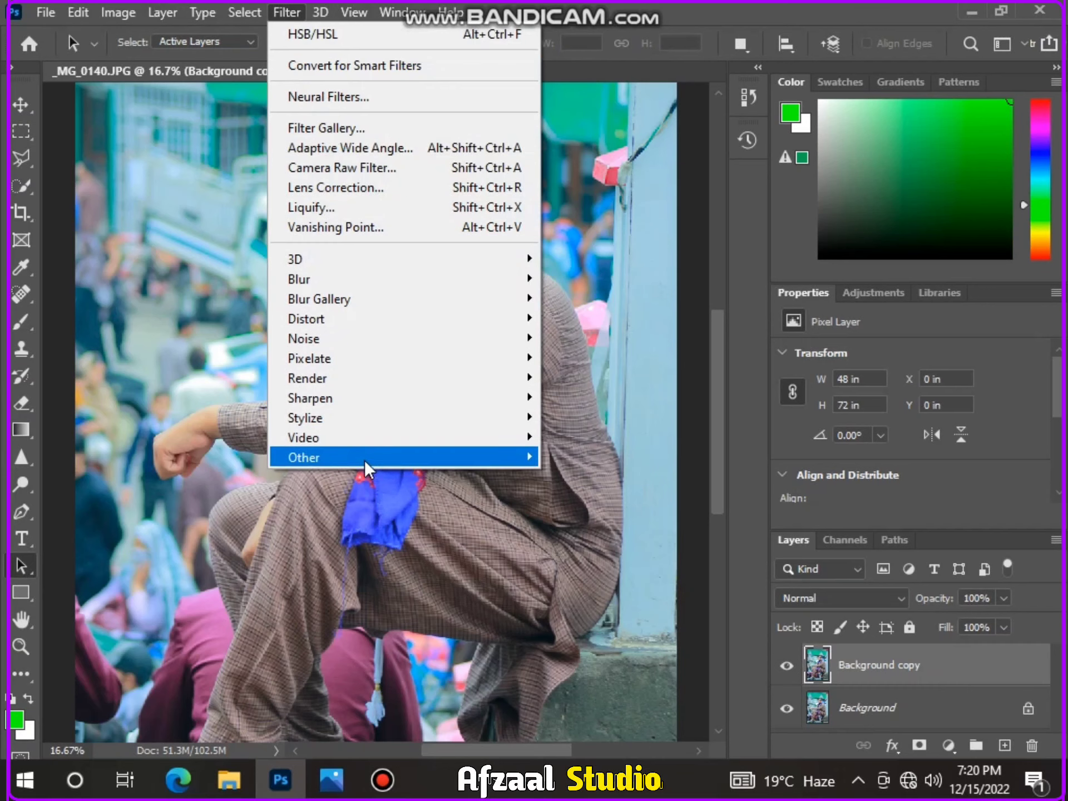
mouse_move(368, 458)
left_click(588, 476)
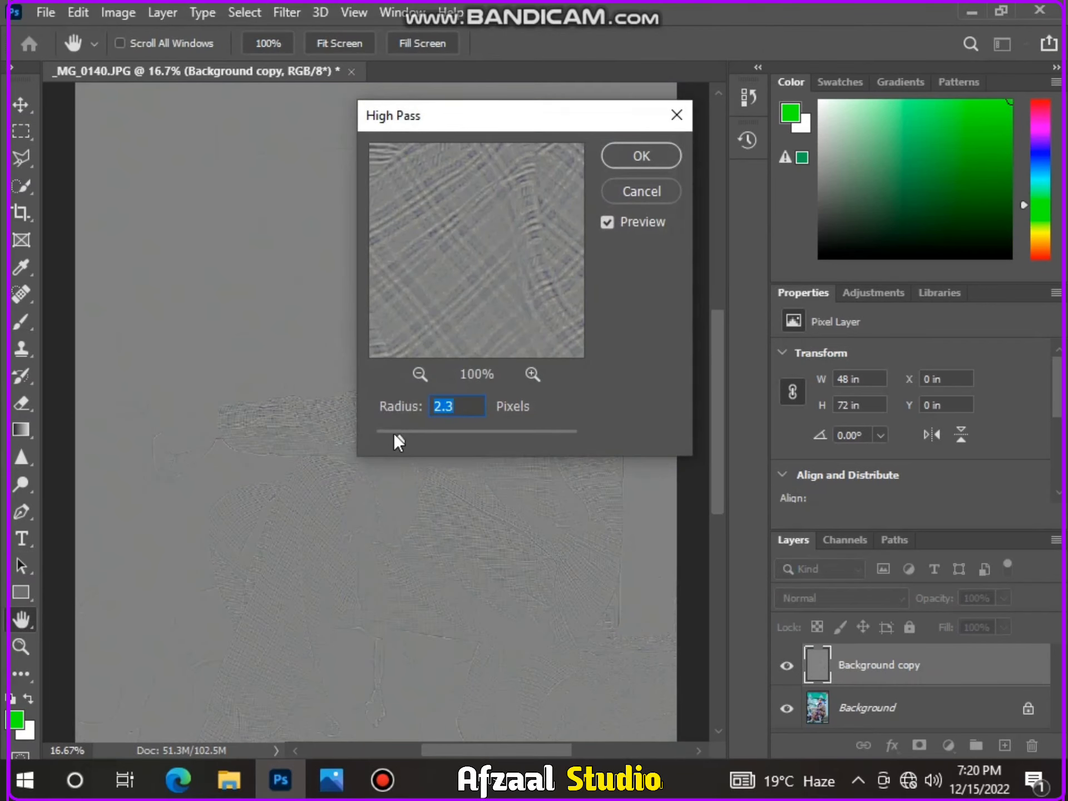
left_click(394, 432)
left_click_drag(479, 124, 756, 157)
left_click_drag(670, 471, 681, 467)
left_click(884, 193)
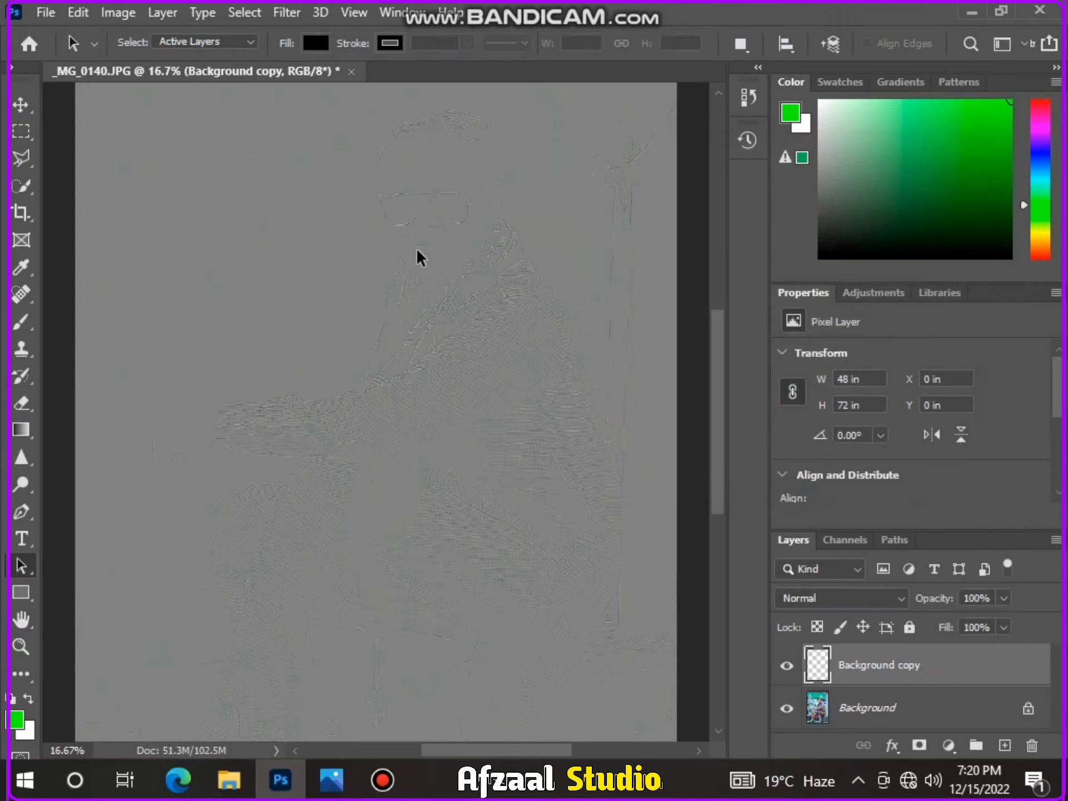
left_click(901, 593)
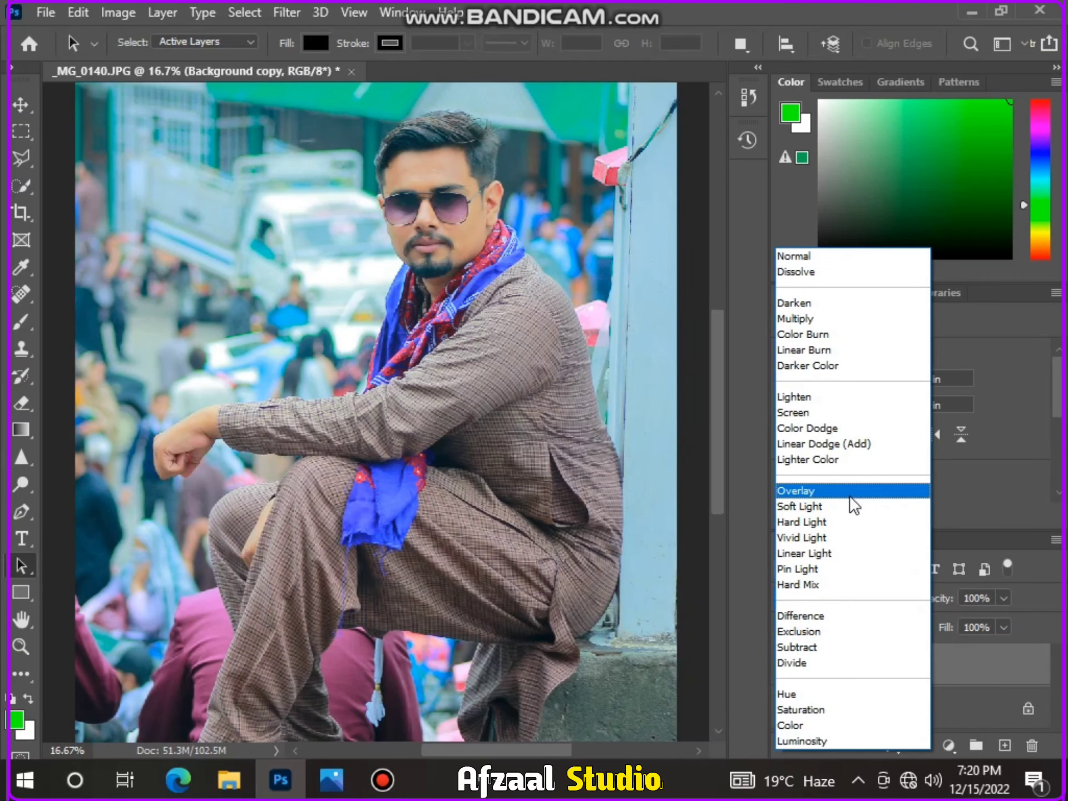
left_click(849, 497)
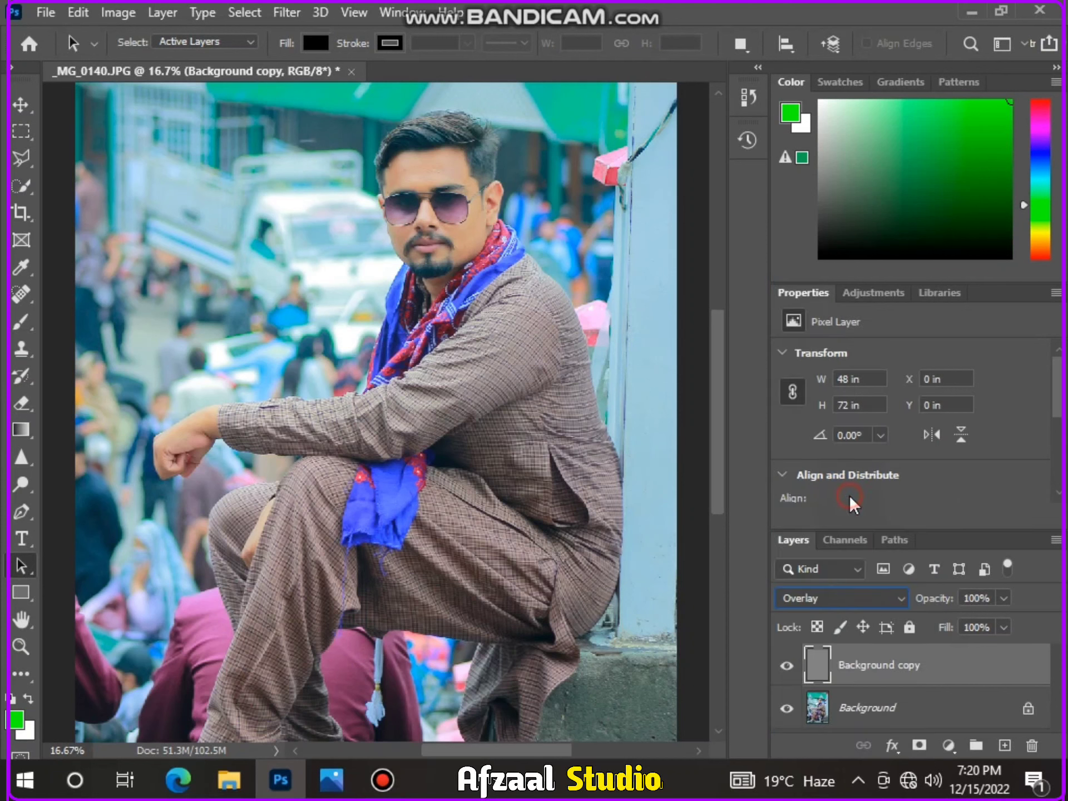
left_click(962, 710)
left_click(1004, 745)
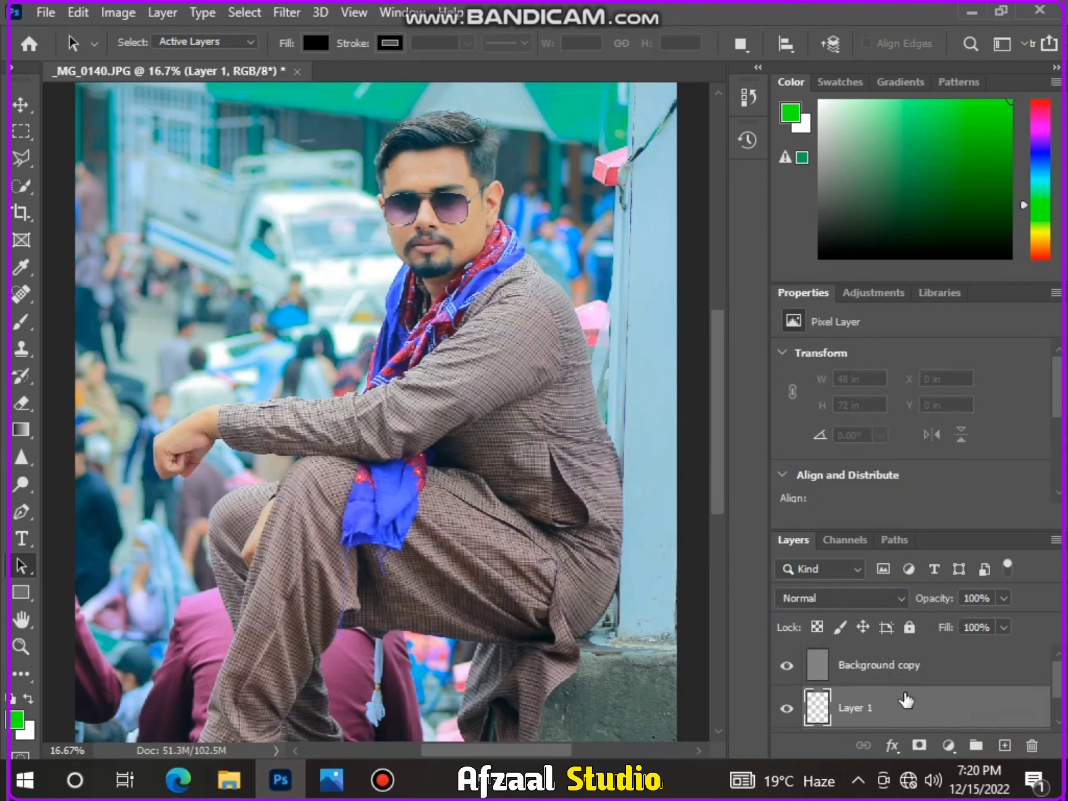
key("ctrl+z")
left_click_drag(913, 707, 1031, 745)
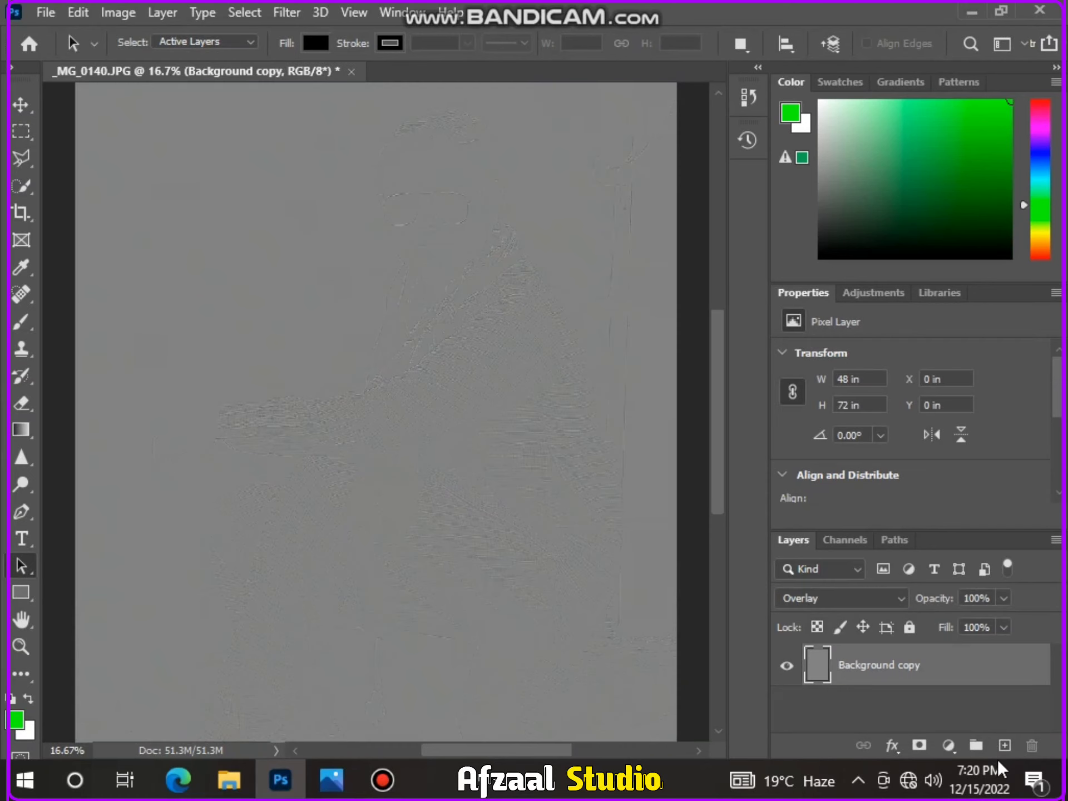
key("ctrl+z")
Duplicate the Background layer beneath the Overlay layer, and hide the Overlay layer.
left_click_drag(974, 729, 998, 754)
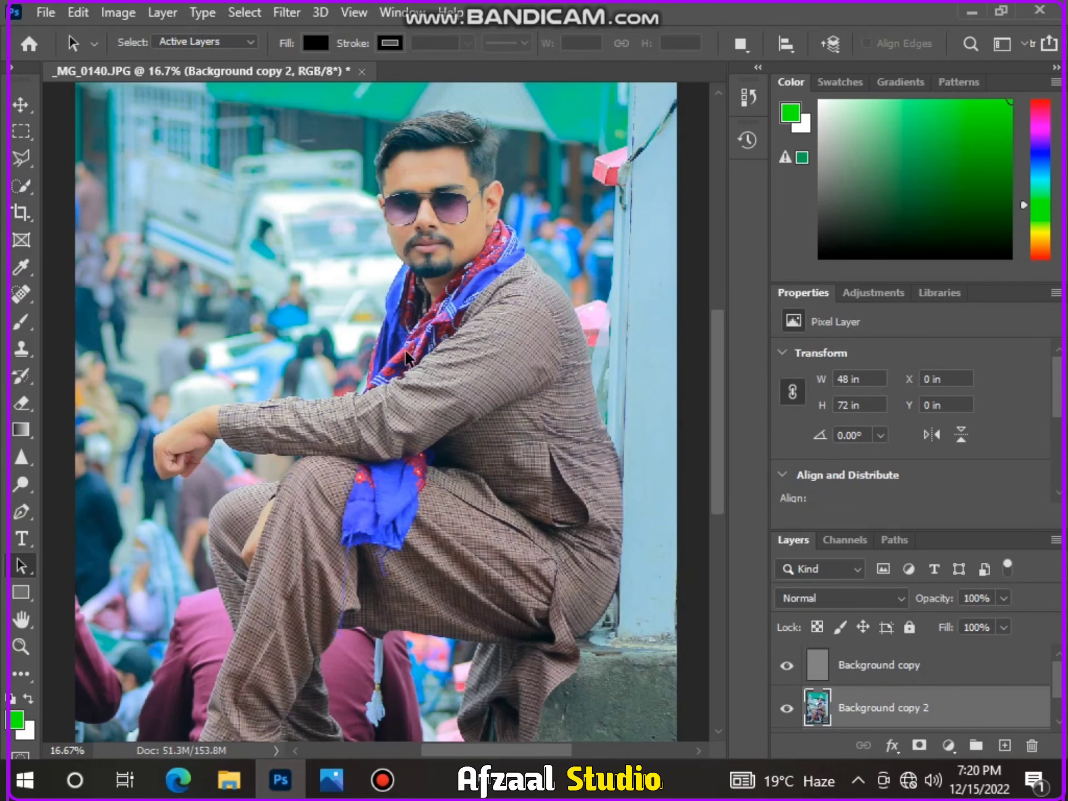
scroll(620, 382, "up", 5)
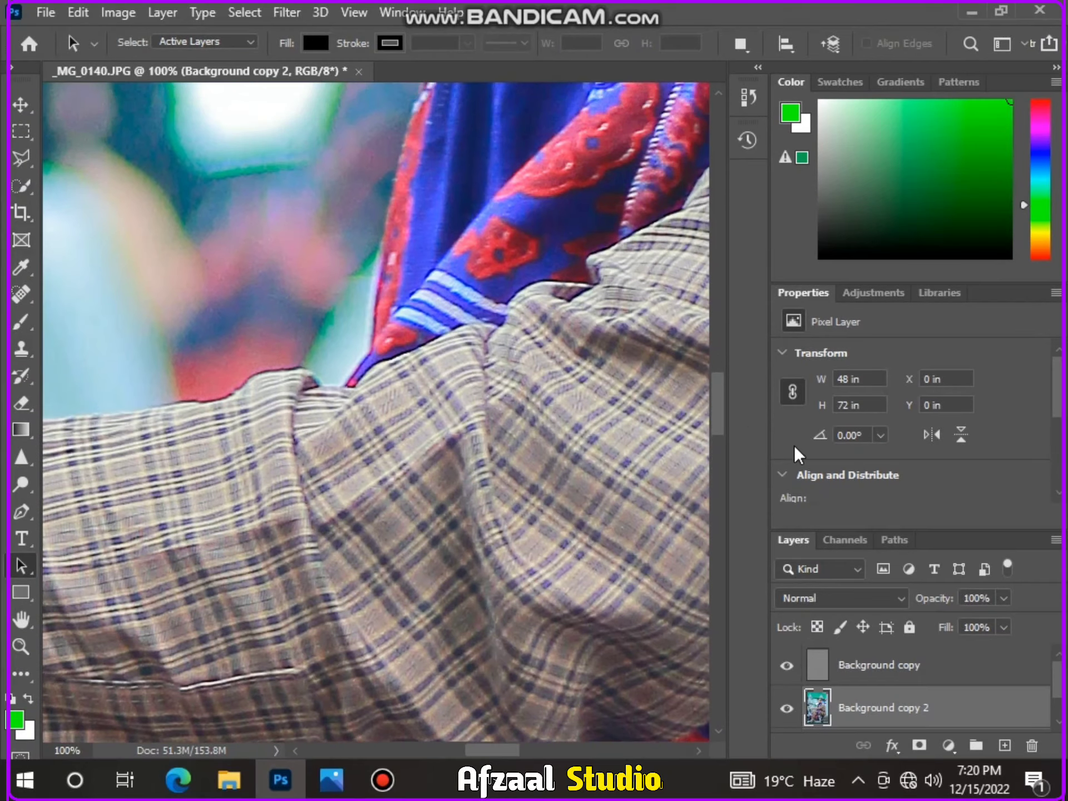
left_click_drag(716, 418, 728, 318)
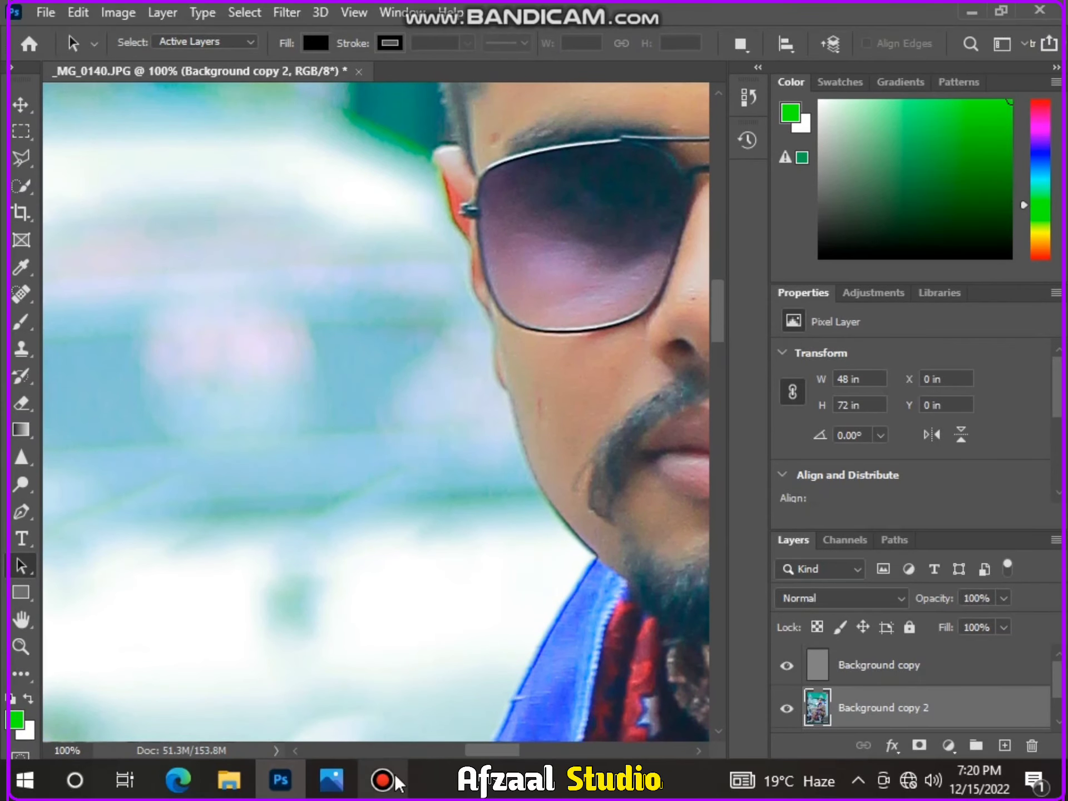
left_click_drag(500, 748, 533, 748)
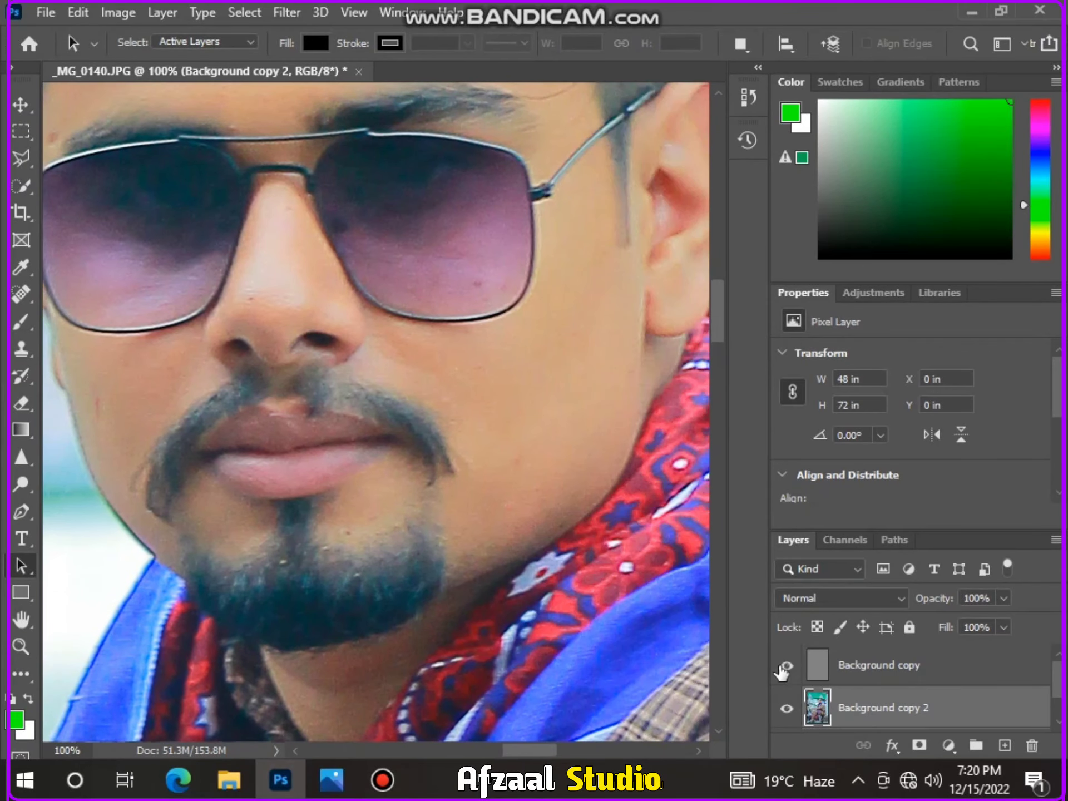
left_click(787, 666)
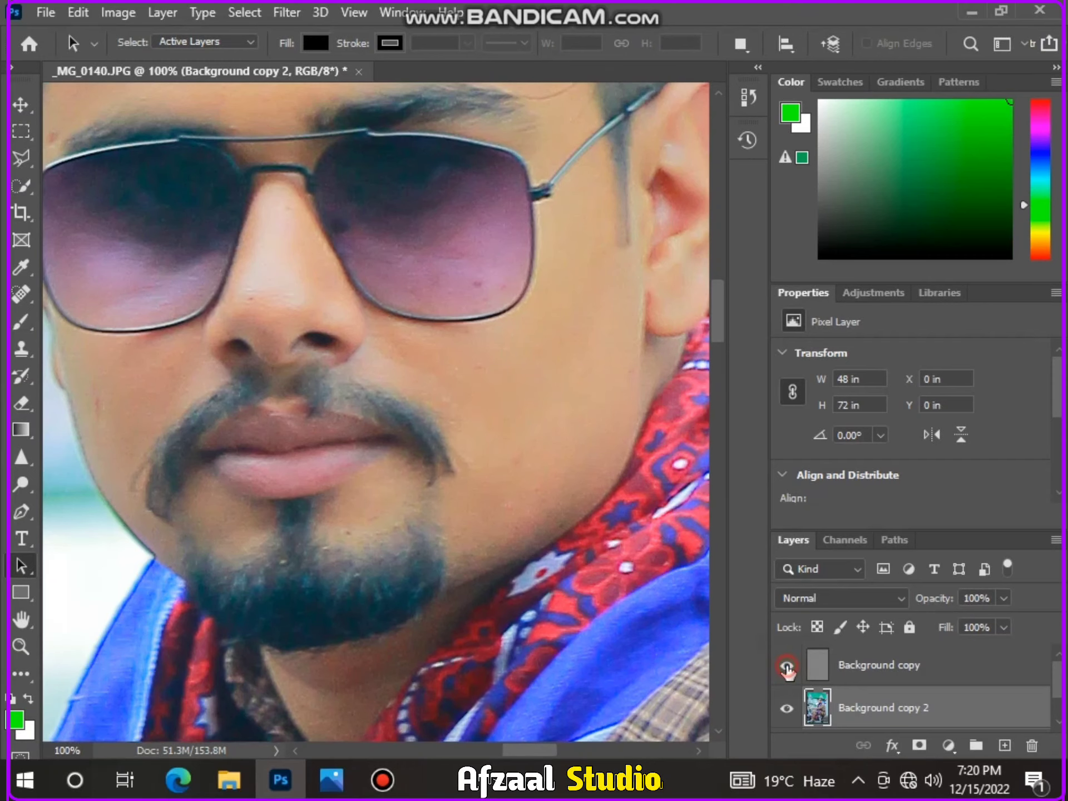
left_click(787, 667)
left_click(786, 666)
Remove the blemishes from the middle and right part of the forehead on Background copy 2 with the Patch tool.
scroll(779, 603, "up", 2)
scroll(640, 592, "up", 1)
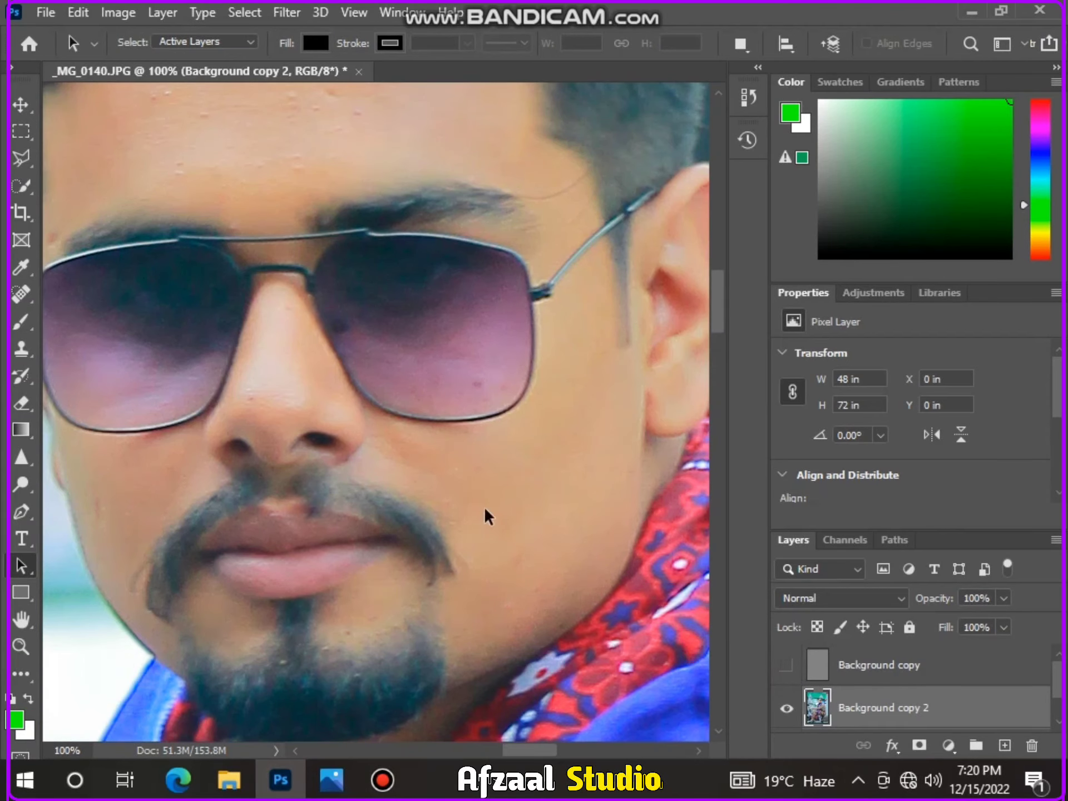
scroll(717, 329, "up", 5)
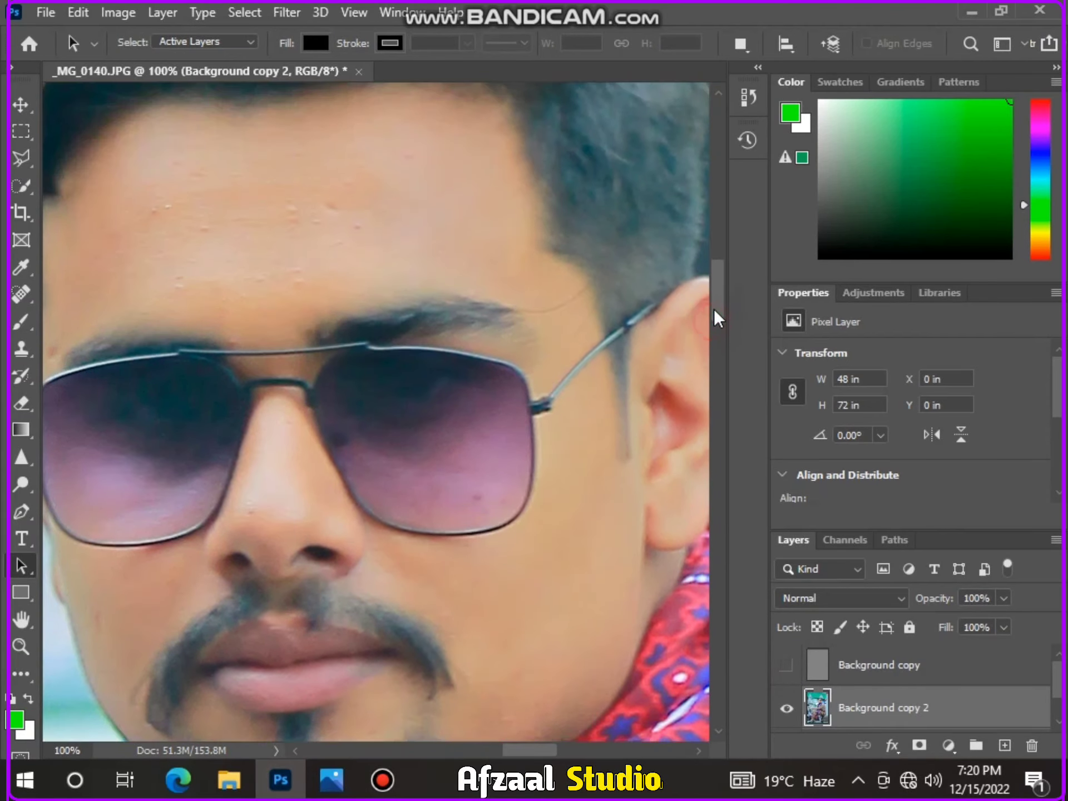
left_click(22, 294)
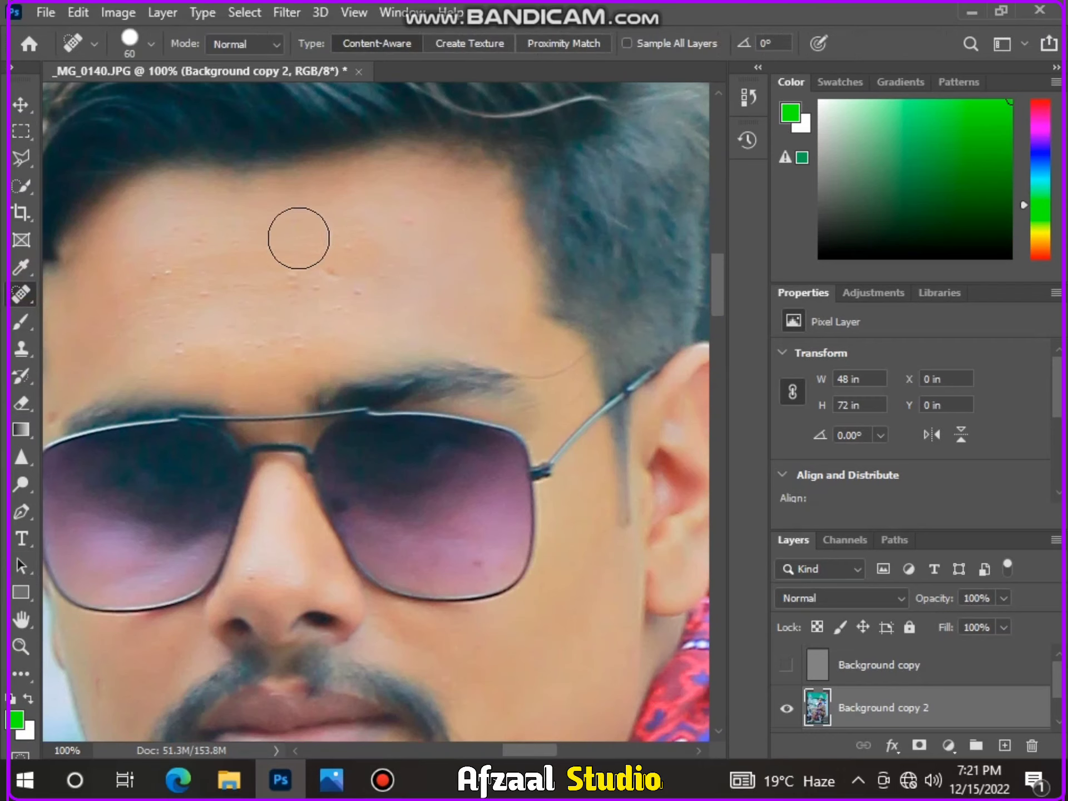
right_click(11, 297)
left_click(88, 335)
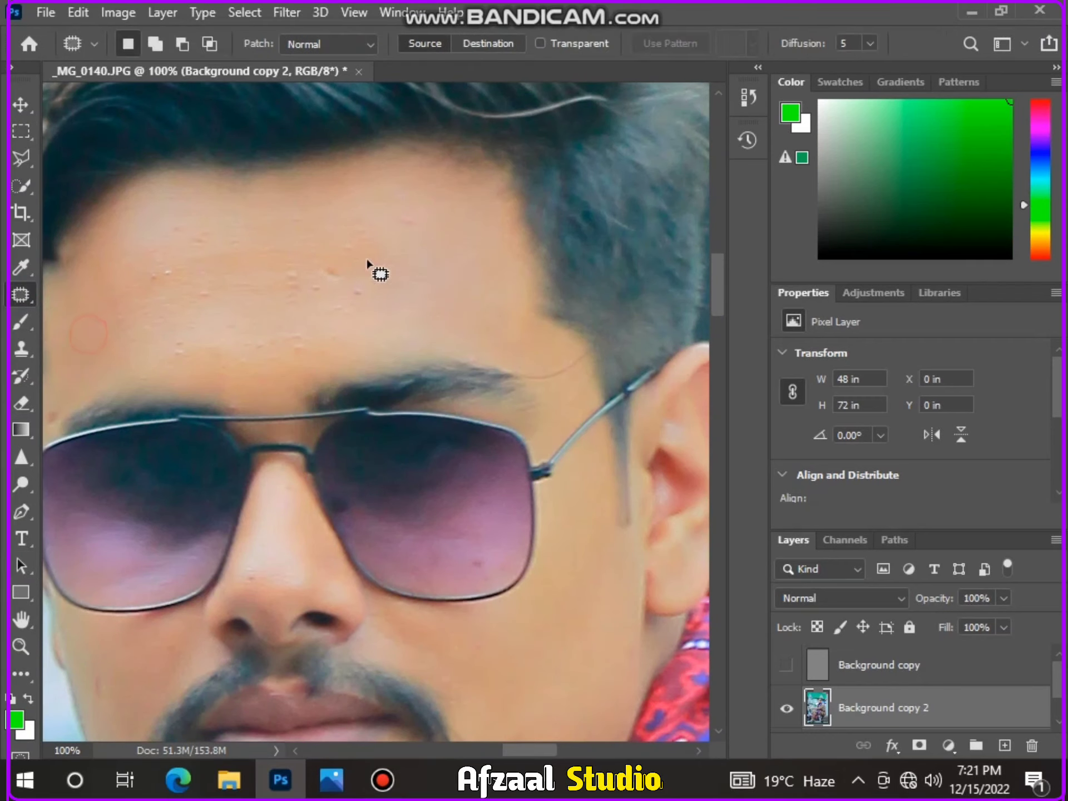
left_click_drag(414, 228, 387, 215)
mouse_move(370, 290)
left_mouse_down()
mouse_move(358, 283)
mouse_move(360, 301)
left_mouse_up()
mouse_move(359, 300)
left_mouse_down()
mouse_move(336, 286)
mouse_move(356, 246)
left_mouse_up()
mouse_move(346, 246)
left_mouse_down()
mouse_move(303, 310)
mouse_move(346, 308)
left_mouse_up()
left_click_drag(278, 269, 305, 266)
left_click_drag(301, 284, 360, 294)
left_click_drag(296, 321, 295, 323)
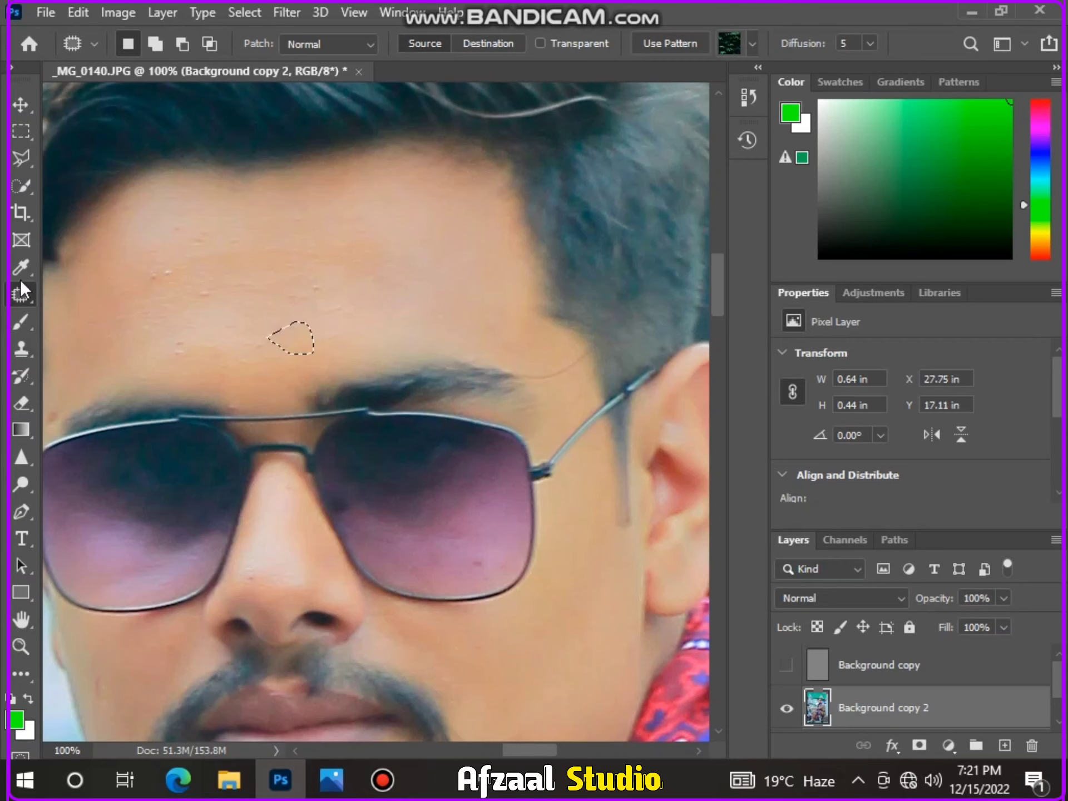
Clear the patch selection and heal the blemishes on the left part of the forehead with a size 25 Spot Healing Brush.
right_click(21, 295)
left_click(88, 295)
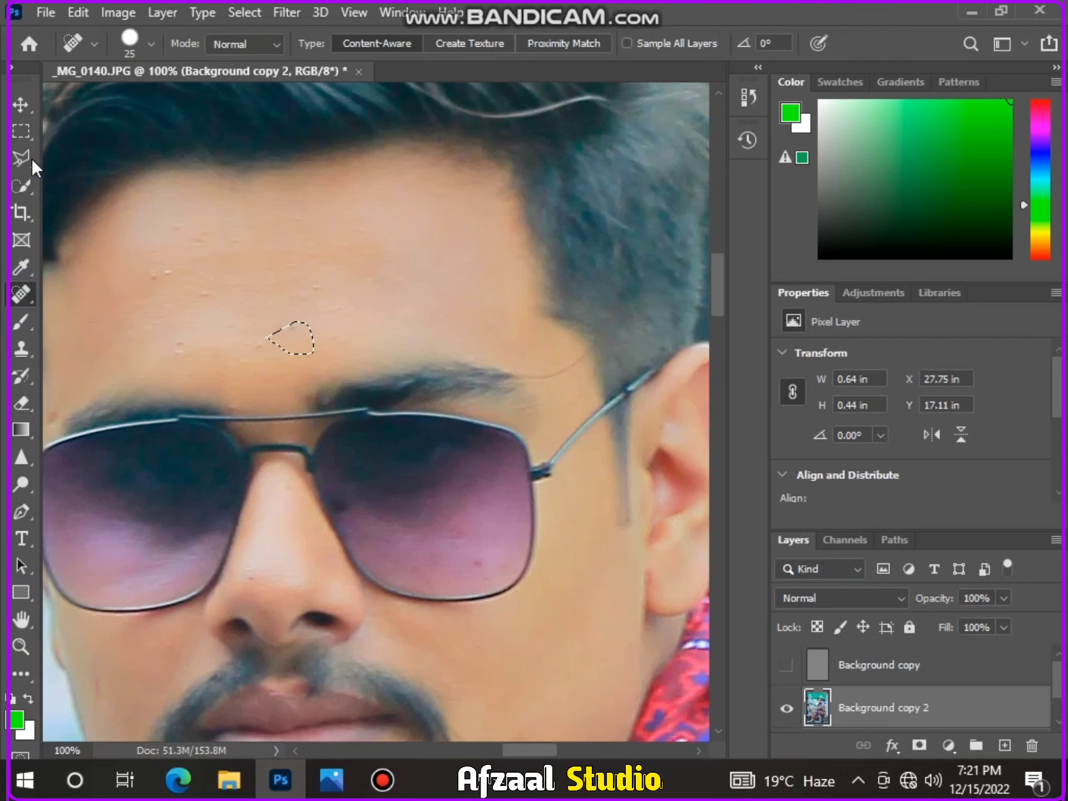
left_click(21, 132)
left_click(67, 184)
left_click(21, 294)
left_click(165, 270)
left_click(170, 225)
left_click(209, 244)
left_click(209, 292)
left_click(191, 333)
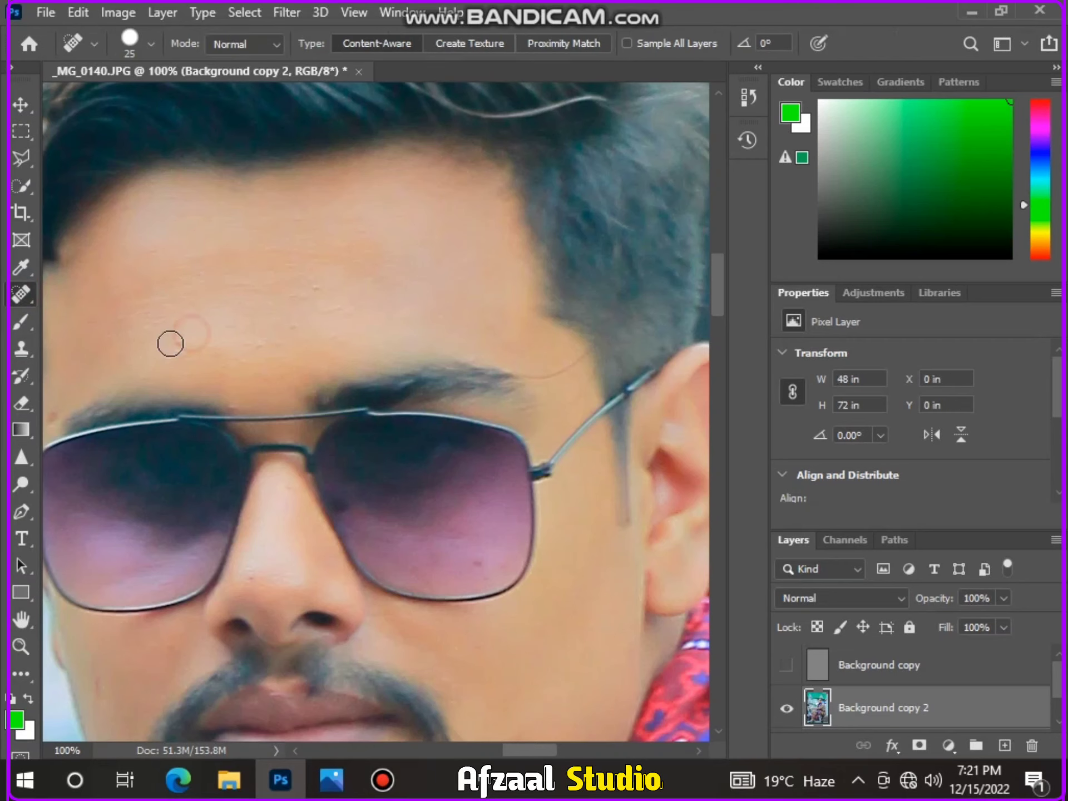
left_click(237, 377)
Heal the spots on both cheeks with the size 25 Spot Healing Brush.
scroll(284, 422, "down", 3)
left_click(101, 508)
left_click(104, 531)
scroll(137, 509, "down", 1)
left_click(134, 516)
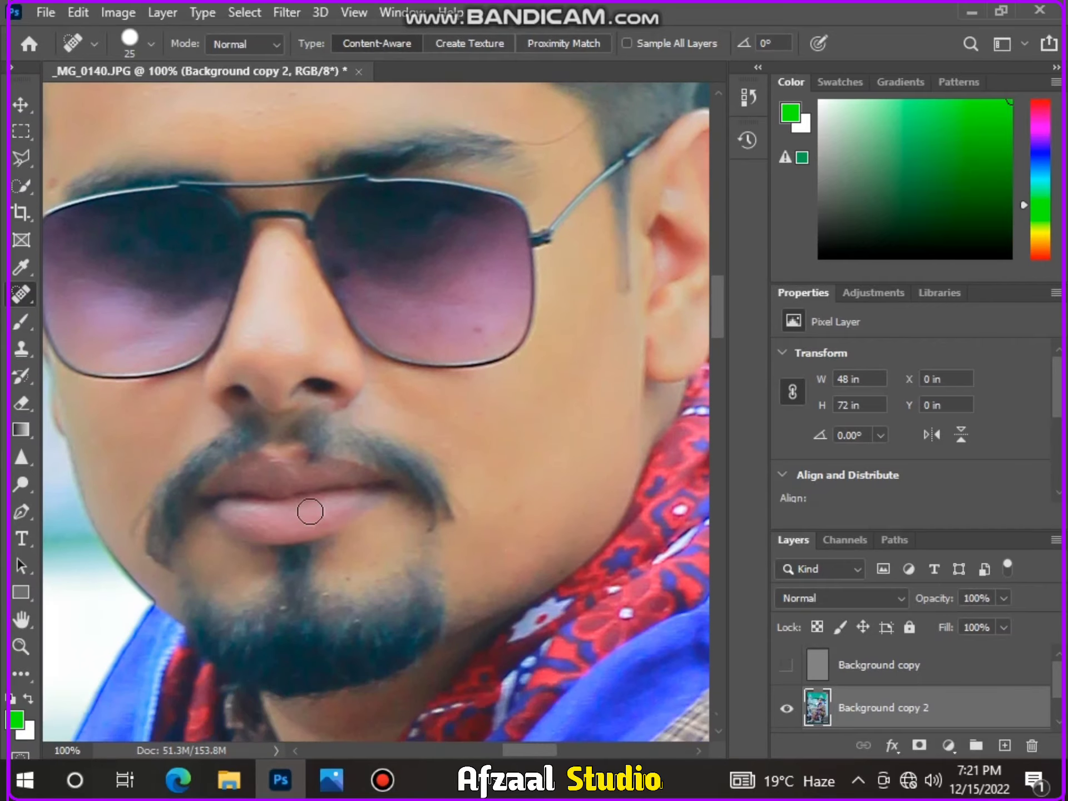
scroll(364, 555, "down", 1)
left_click(443, 410)
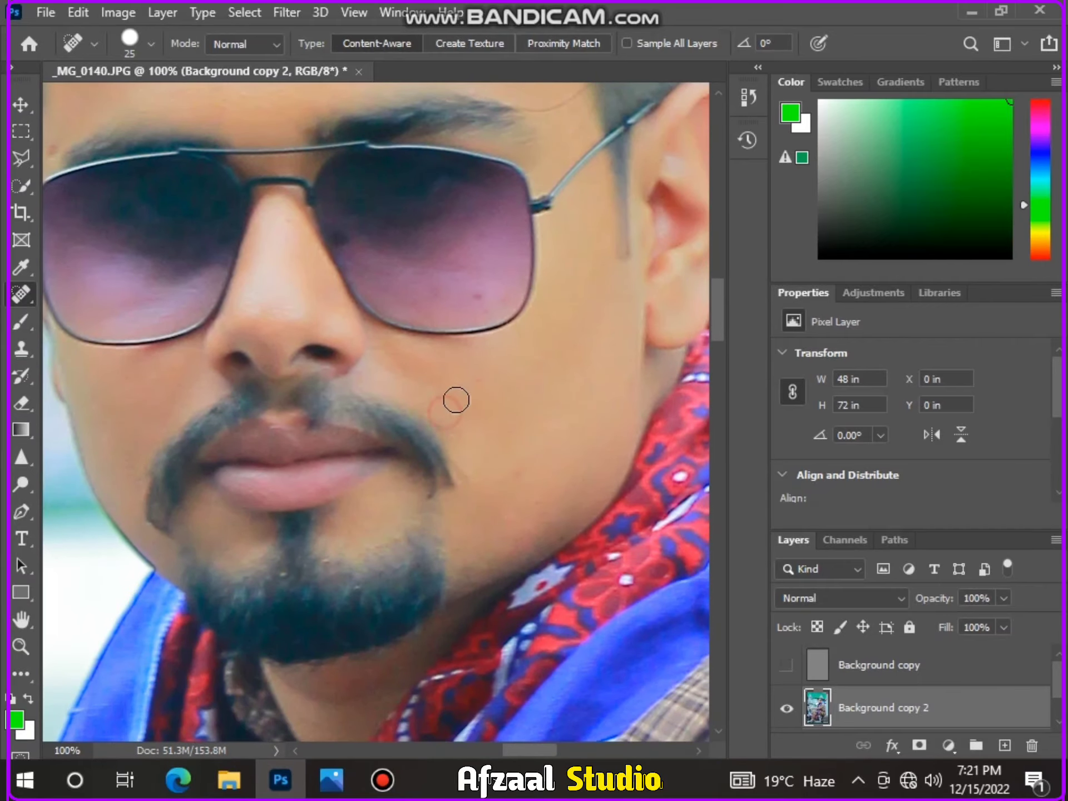
Reduce the Spot Healing Brush to size 9 and heal the small light specks in the beard.
key("bracketleft")
scroll(318, 492, "down", 2)
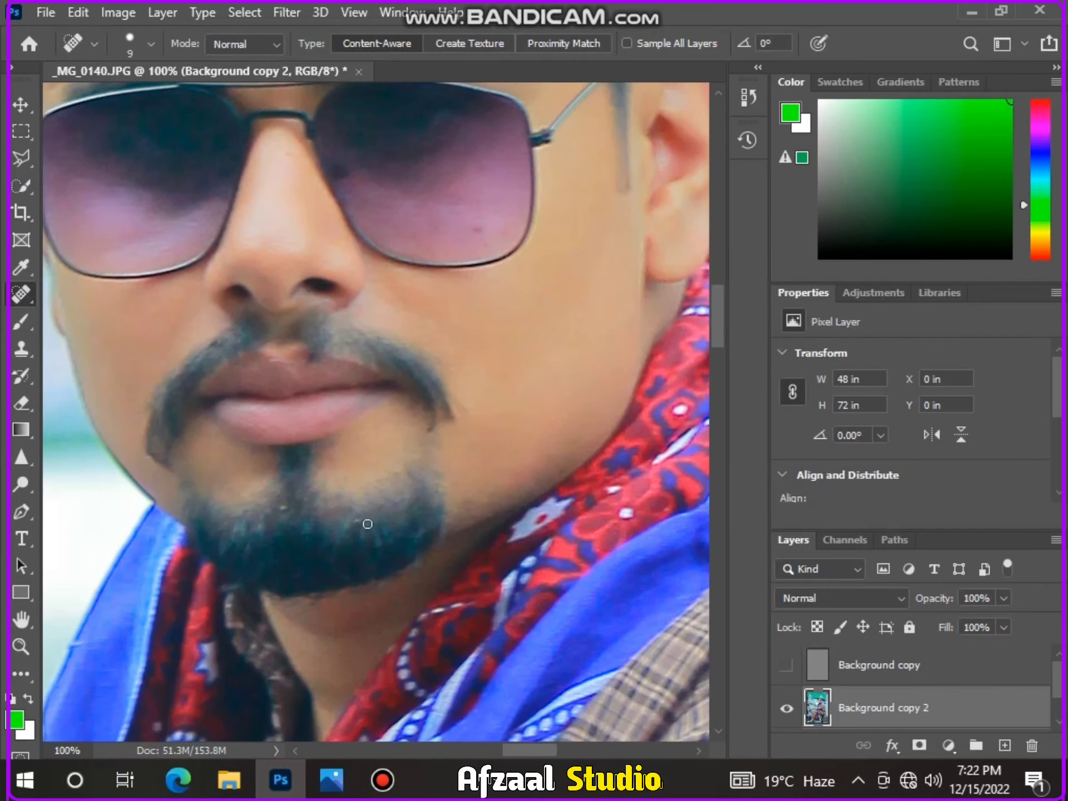
scroll(272, 509, "down", 2)
scroll(498, 398, "up", 4)
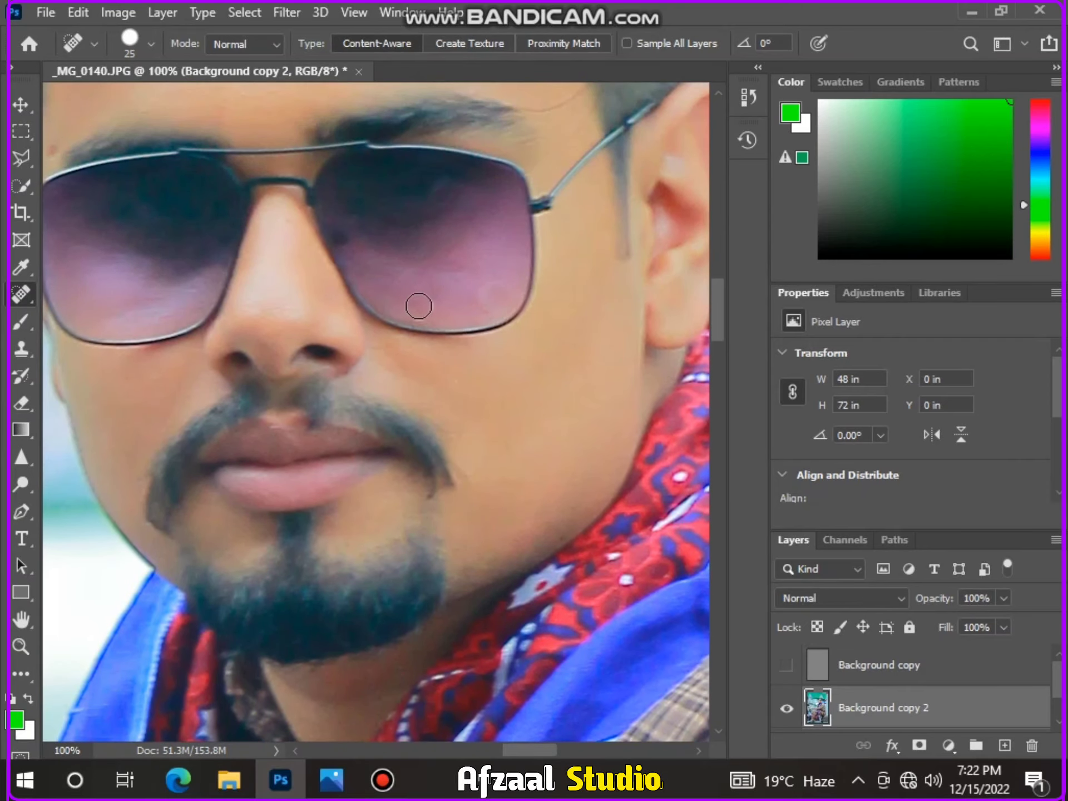
Heal the marks on the right sunglasses lens with the Spot Healing Brush at size 25.
left_click(418, 305)
left_click(500, 283)
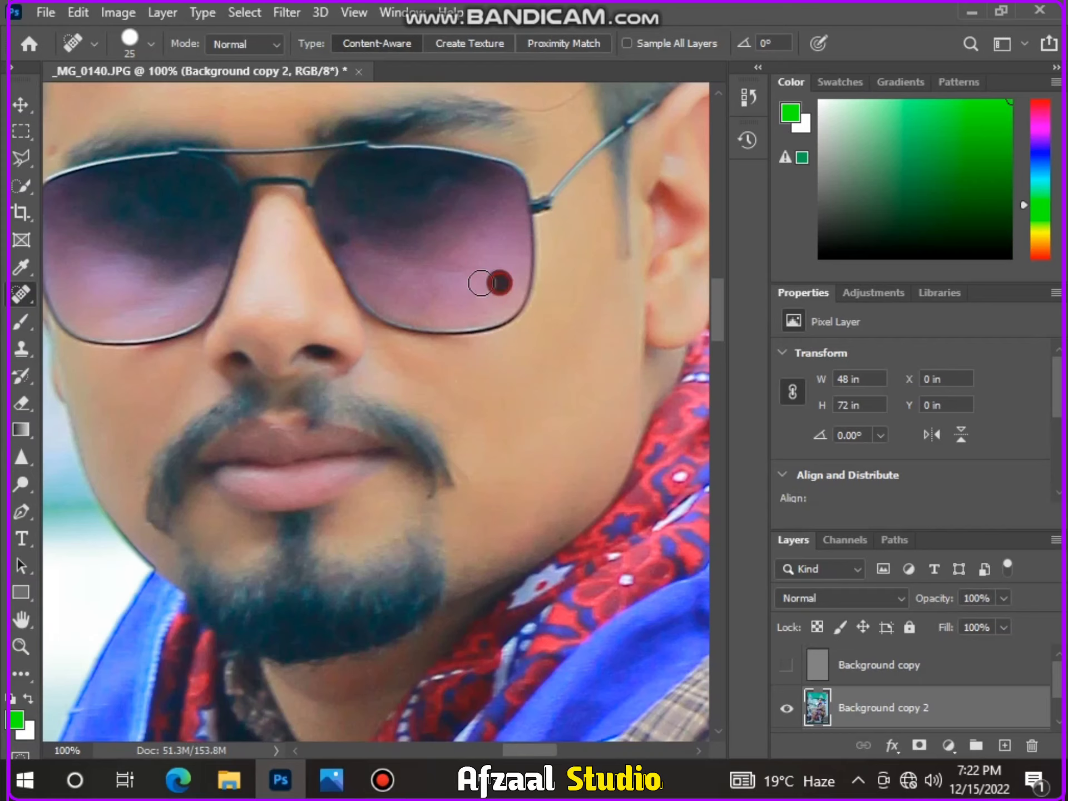
left_click(390, 280)
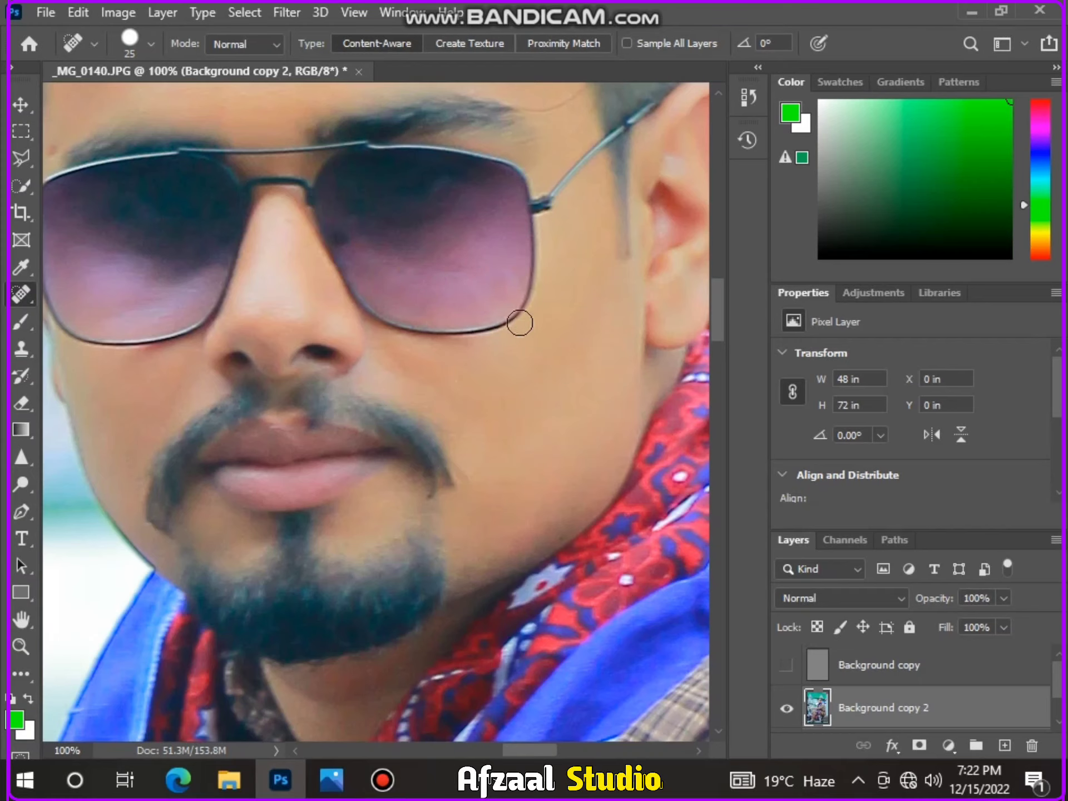
Inspect the healed skin around the nose, cheeks and forehead at different magnifications.
key("ctrl+plus")
scroll(309, 281, "up", 4)
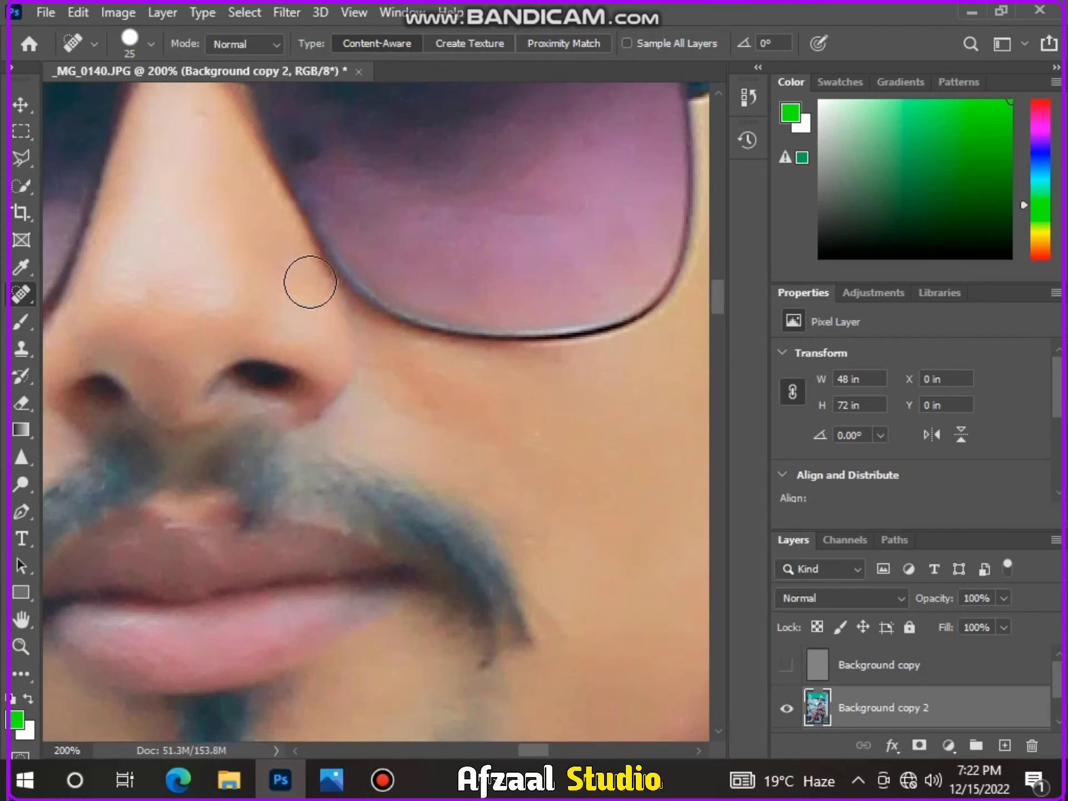
key("ctrl+minus")
key("ctrl+minus")
key("ctrl+minus")
key("ctrl+plus")
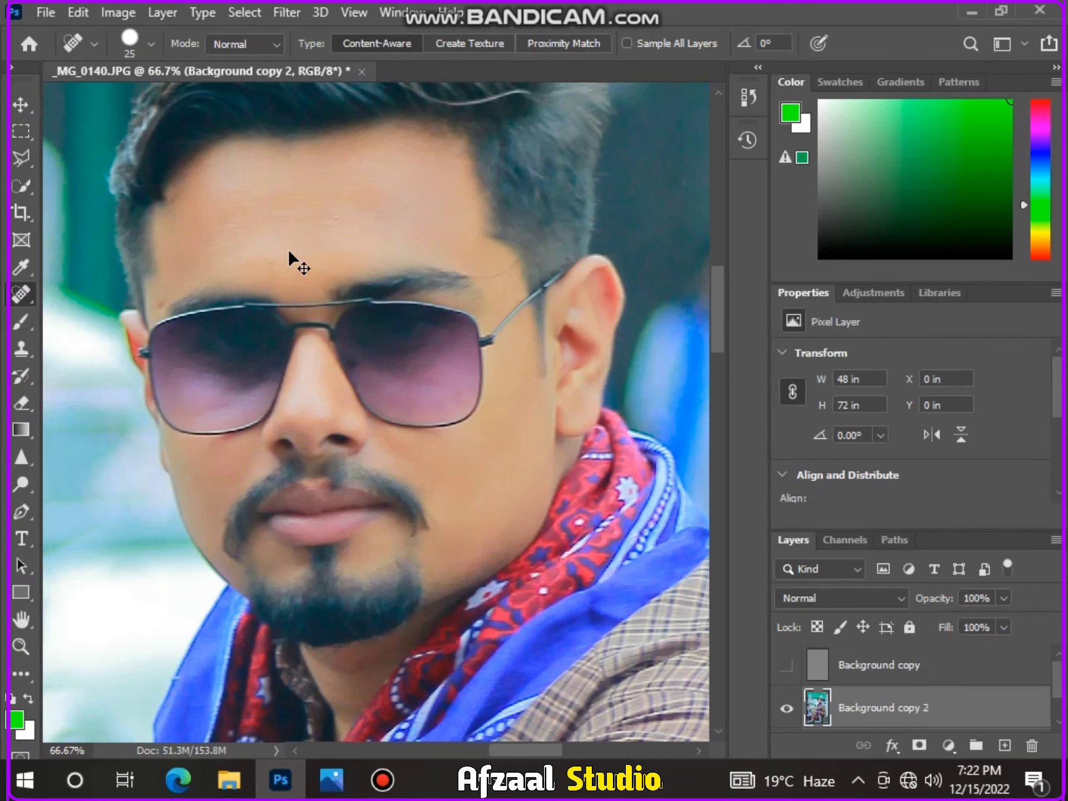
scroll(395, 239, "up", 3)
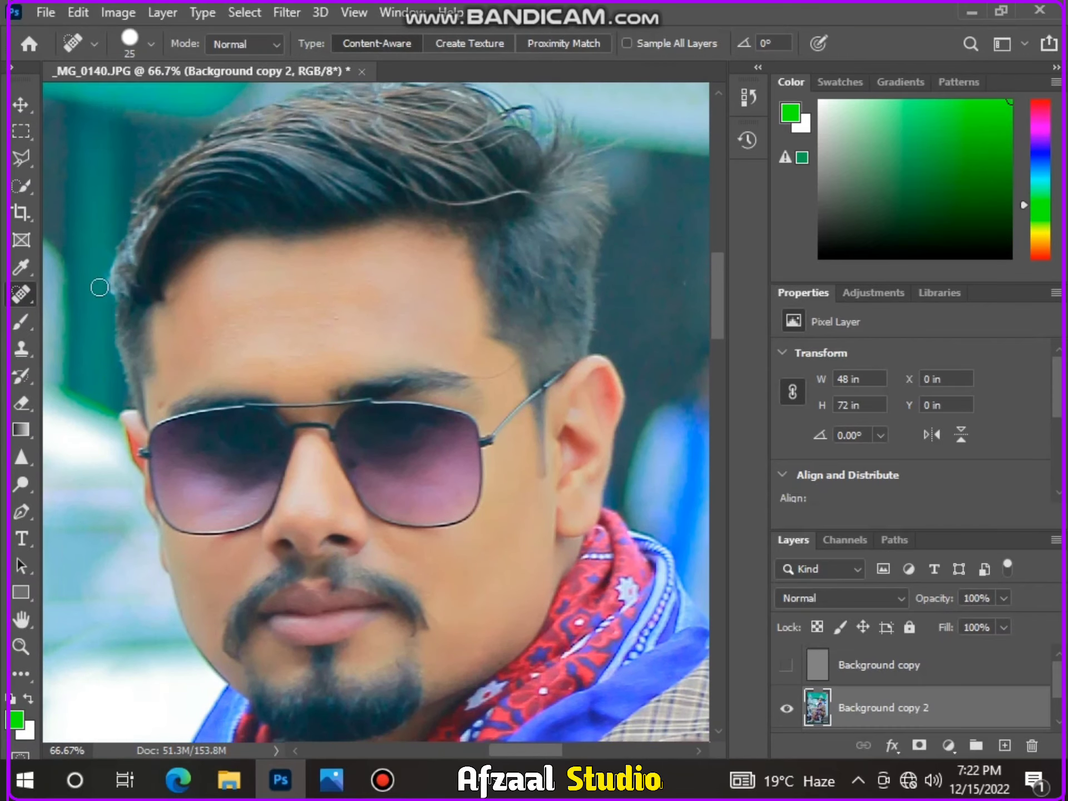
left_click(22, 321)
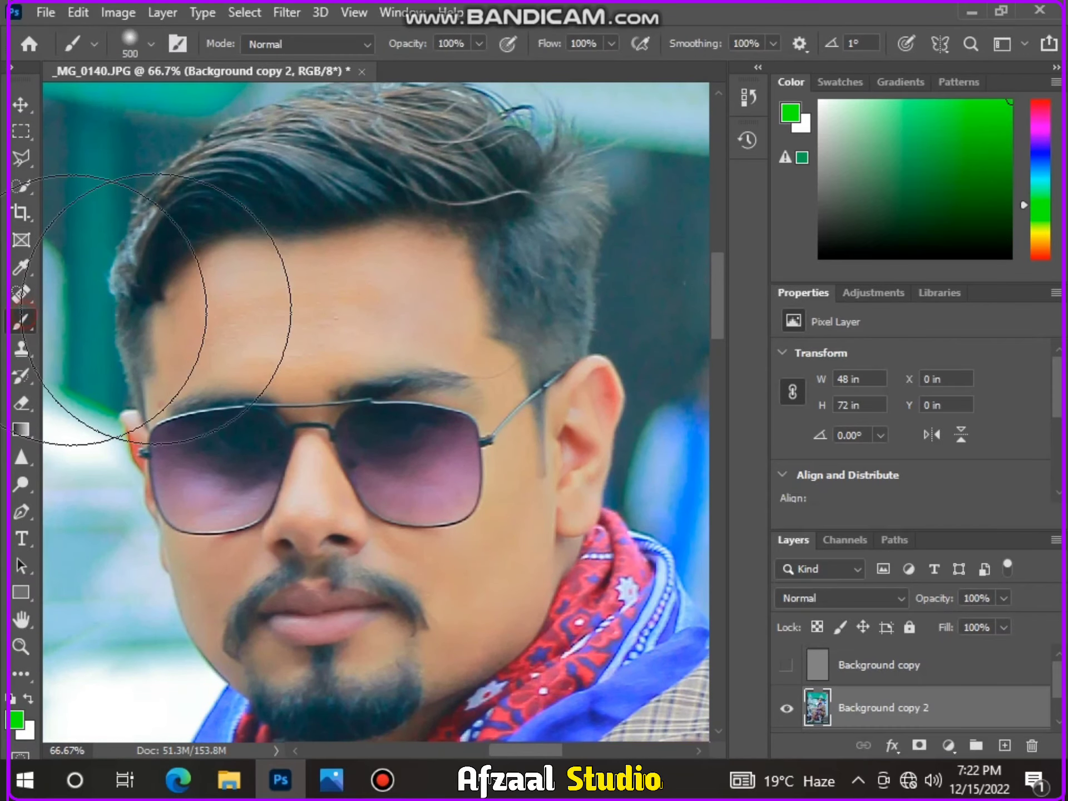
key("ctrl+plus")
key("ctrl+plus")
key("ctrl+minus")
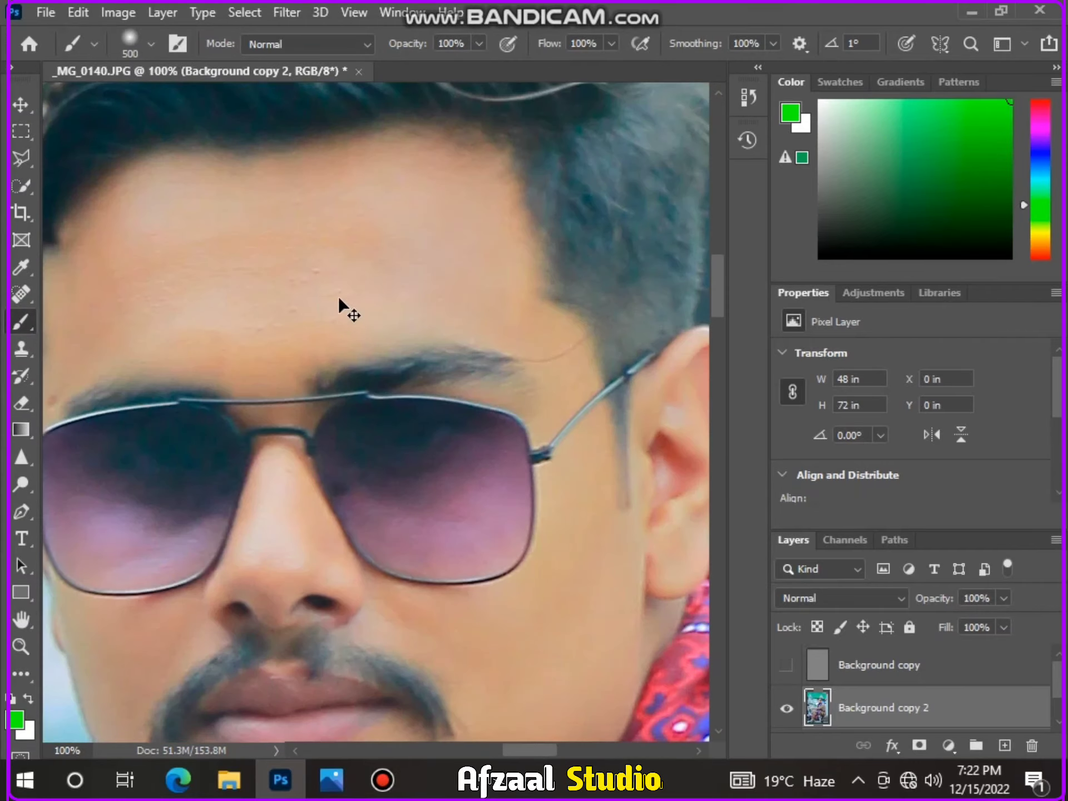
key("bracketleft")
key("bracketleft")
key("bracketleft")
key("bracketleft")
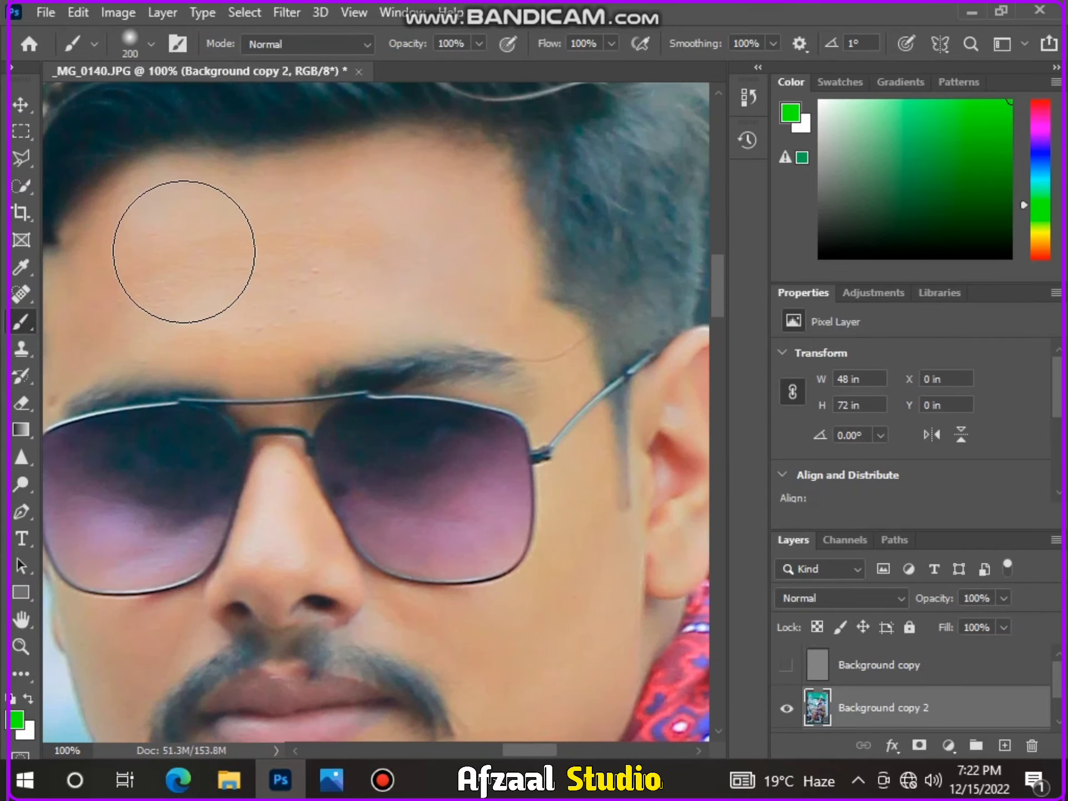
left_click(172, 239)
left_click(167, 233)
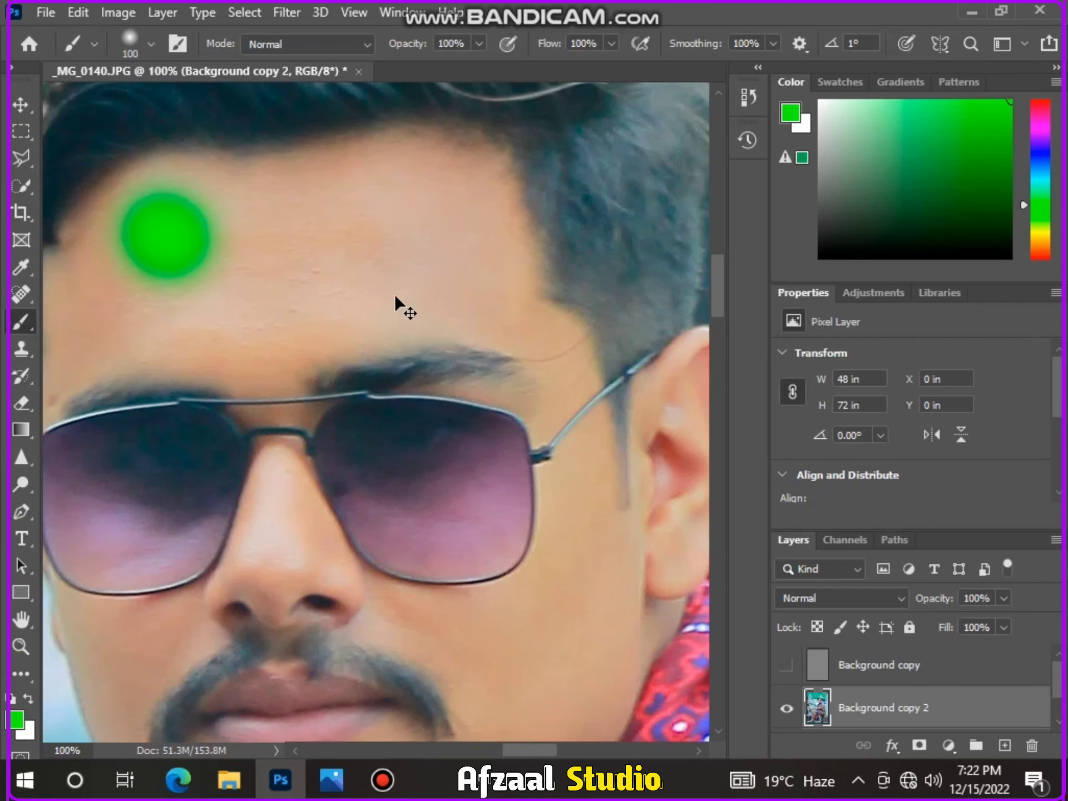
key("ctrl+z")
key("ctrl+z")
Smooth the forehead skin down to the eyebrows with the Mixer Brush, reducing the brush to size 70.
right_click(22, 321)
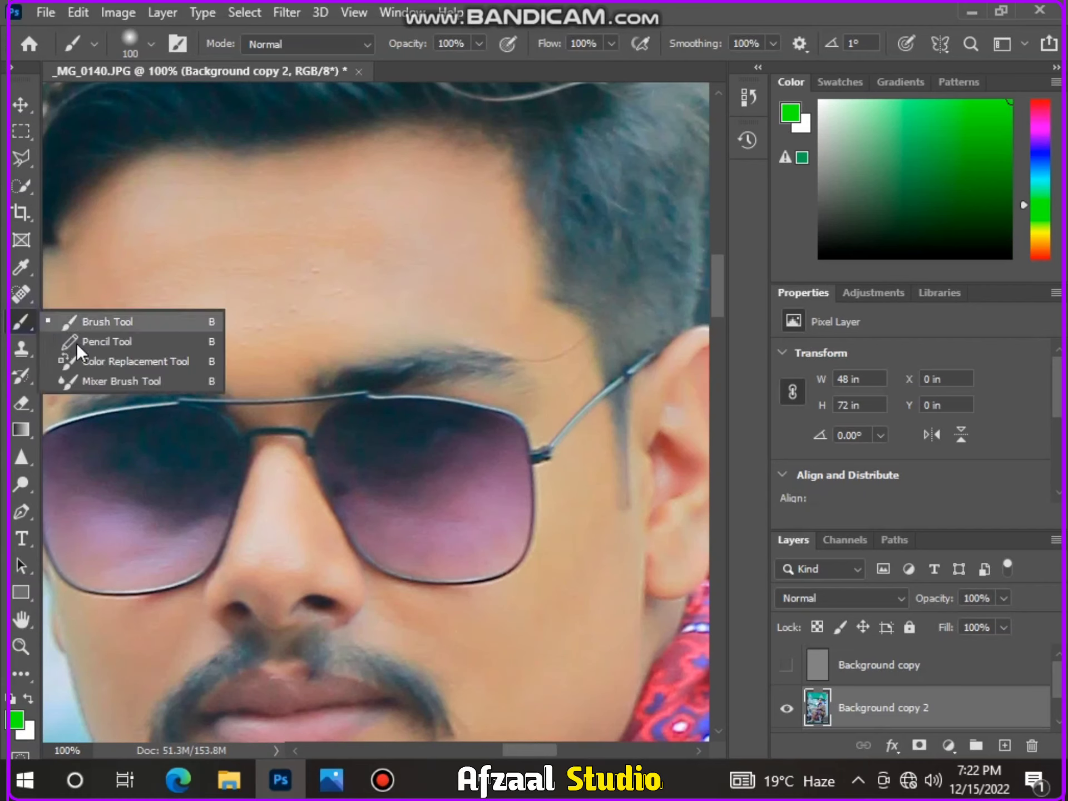
left_click(92, 381)
left_click(165, 240)
mouse_move(165, 241)
left_mouse_down()
mouse_move(140, 228)
mouse_move(188, 253)
mouse_move(139, 219)
mouse_move(245, 242)
mouse_move(409, 191)
mouse_move(303, 297)
mouse_move(150, 303)
mouse_move(184, 210)
mouse_move(438, 205)
mouse_move(491, 229)
left_mouse_up()
key("bracketleft")
key("bracketleft")
key("bracketleft")
left_click_drag(503, 304, 308, 333)
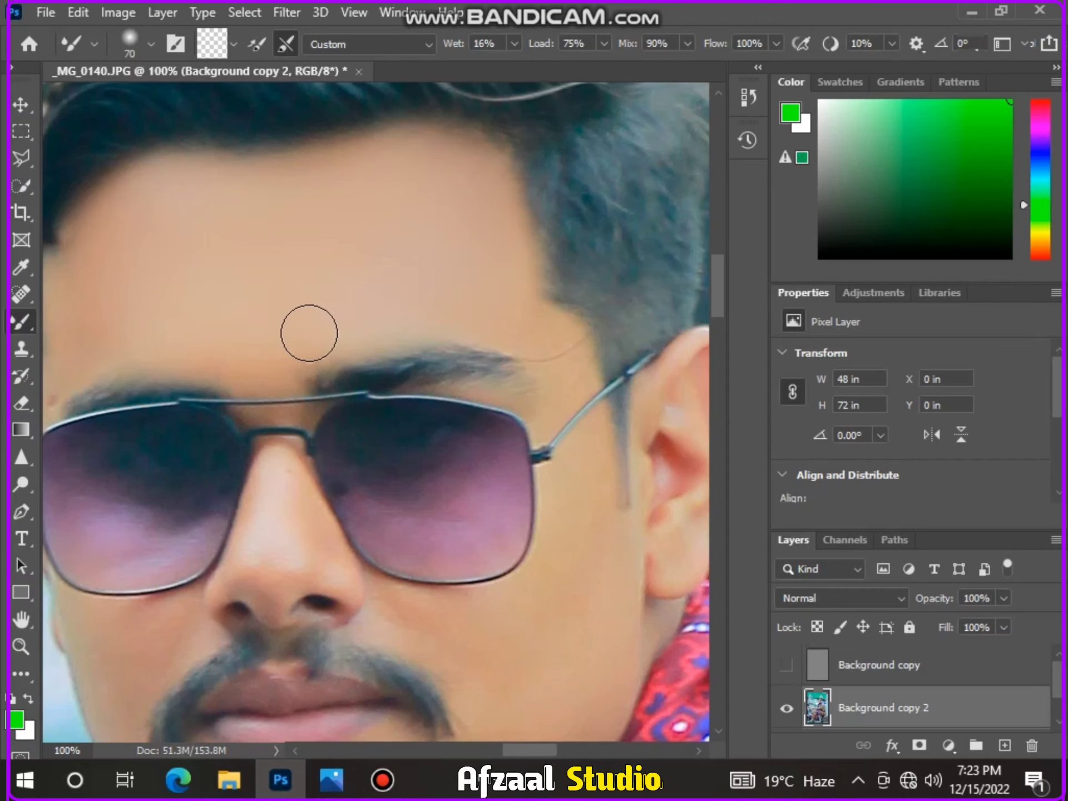
Smooth the skin at the left temple, nose and left cheek with the Mixer Brush, using sizes 45, 60 and 35.
left_click_drag(505, 750, 481, 750)
key("bracketleft")
key("bracketleft")
key("bracketleft")
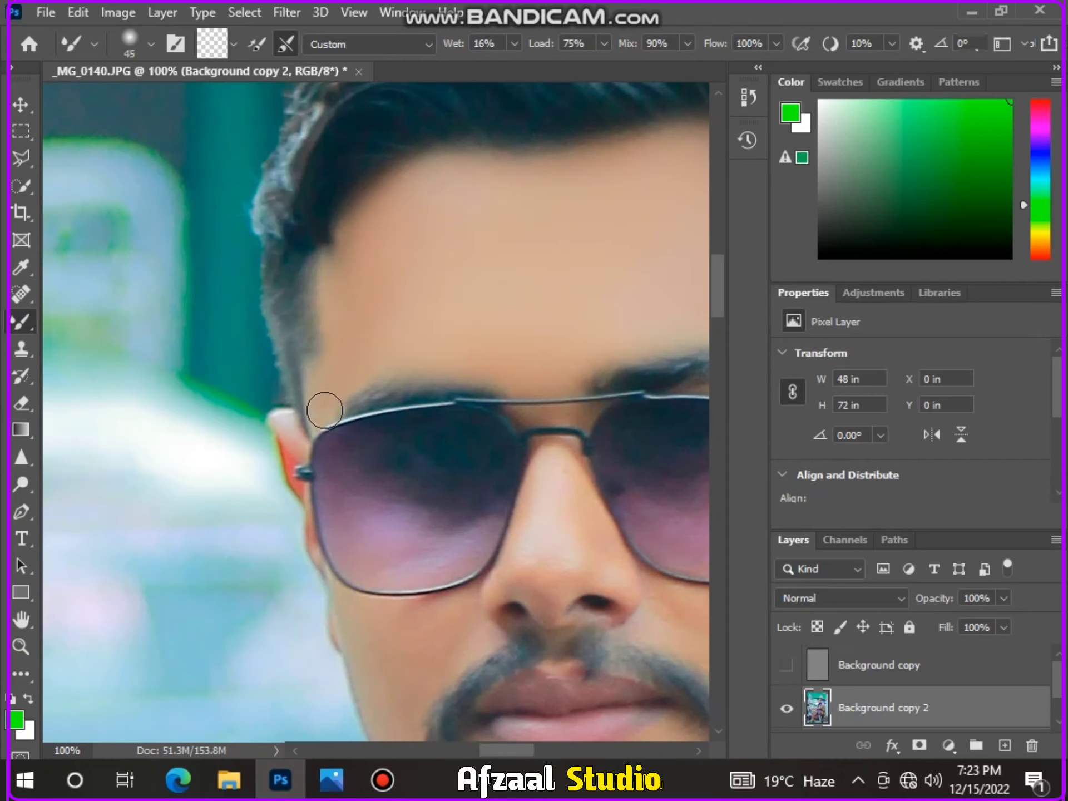
scroll(562, 386, "down", 3)
key("bracketright")
key("bracketright")
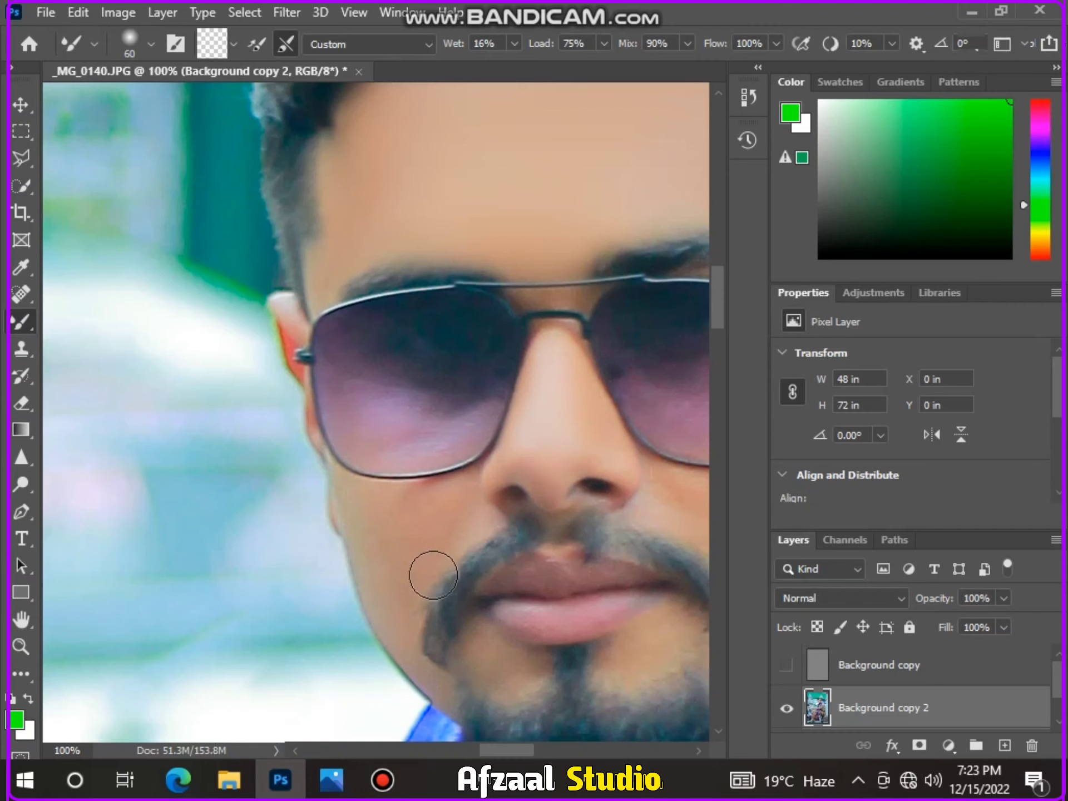
scroll(422, 514, "down", 2)
key("bracketleft")
key("bracketleft")
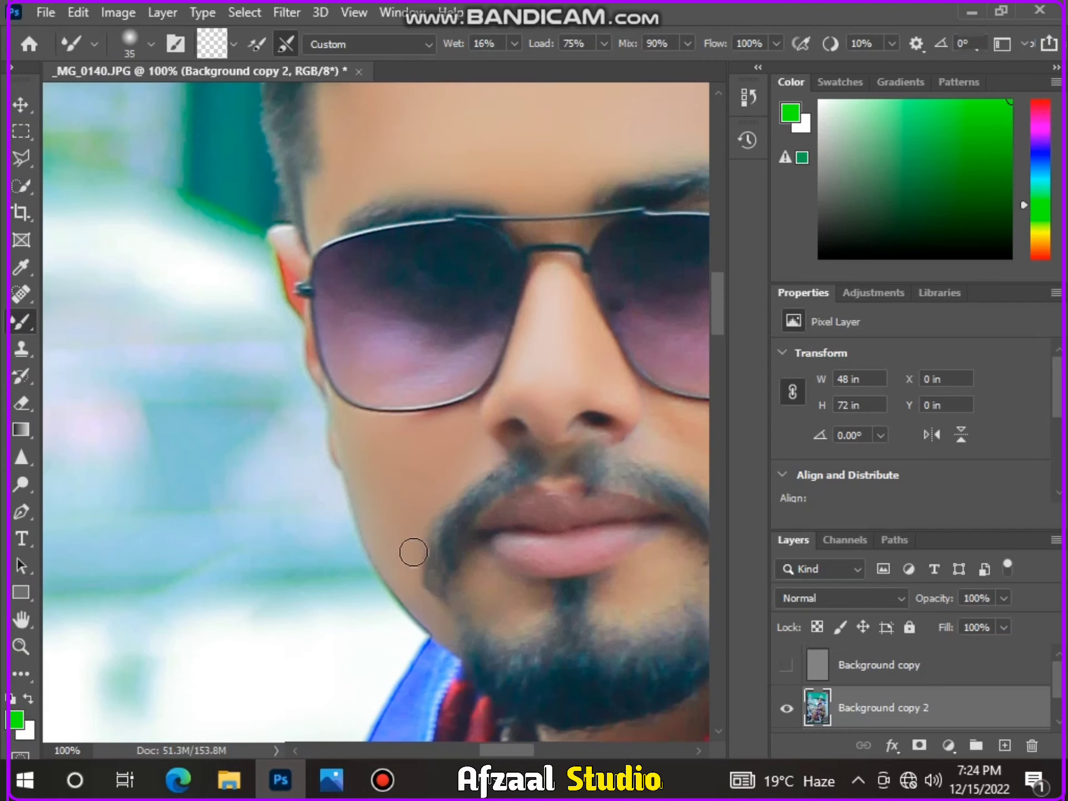
Enlarge the Mixer Brush to size 60 and smooth the right cheek down to the jawline.
scroll(423, 422, "down", 3)
left_click_drag(515, 750, 543, 757)
key("bracketright")
key("bracketright")
key("bracketright")
key("bracketright")
key("bracketright")
key("bracketright")
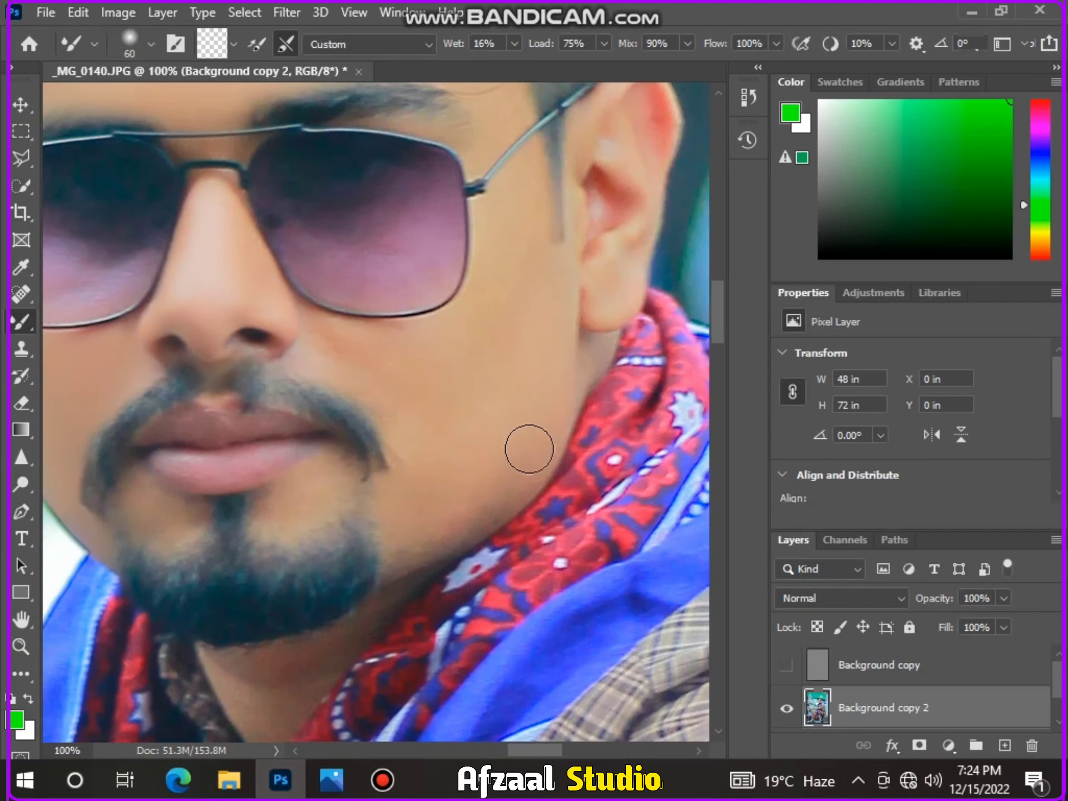
mouse_move(528, 449)
left_mouse_down()
mouse_move(448, 531)
mouse_move(425, 531)
left_mouse_up()
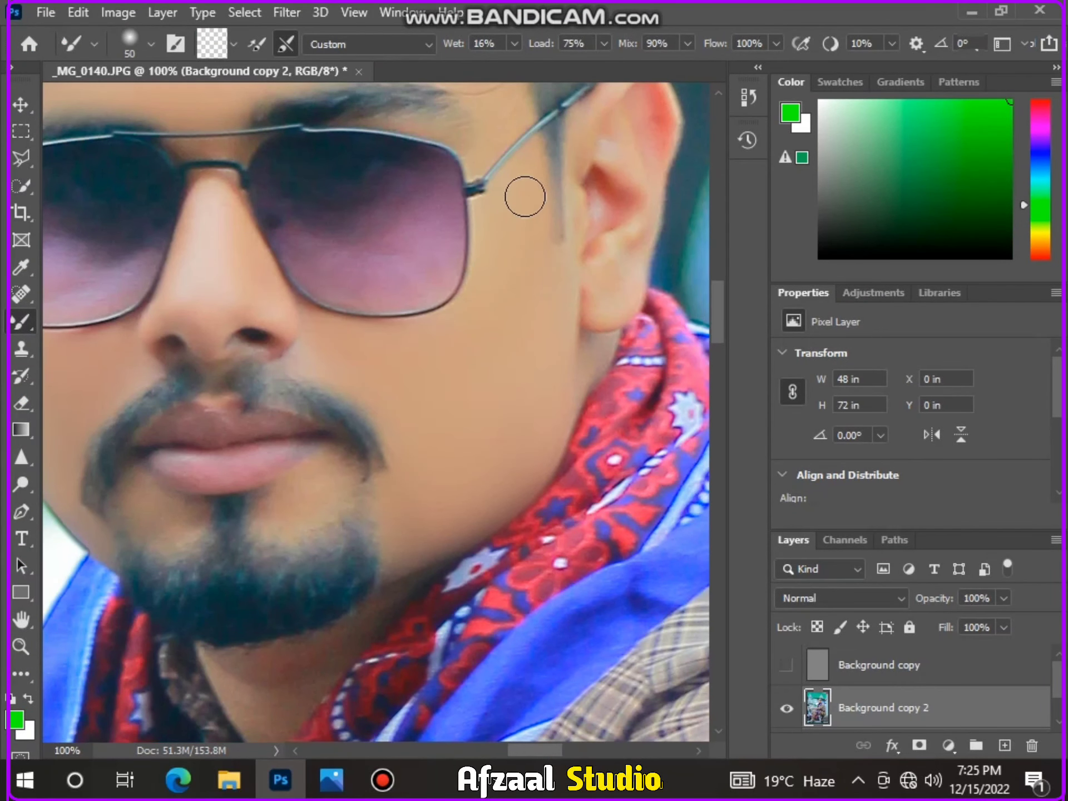
Smooth the skin between the lenses, around the beard and on the neck with the Mixer Brush at sizes 25 to 40.
key("bracketleft")
key("bracketleft")
key("bracketleft")
scroll(513, 262, "up", 3)
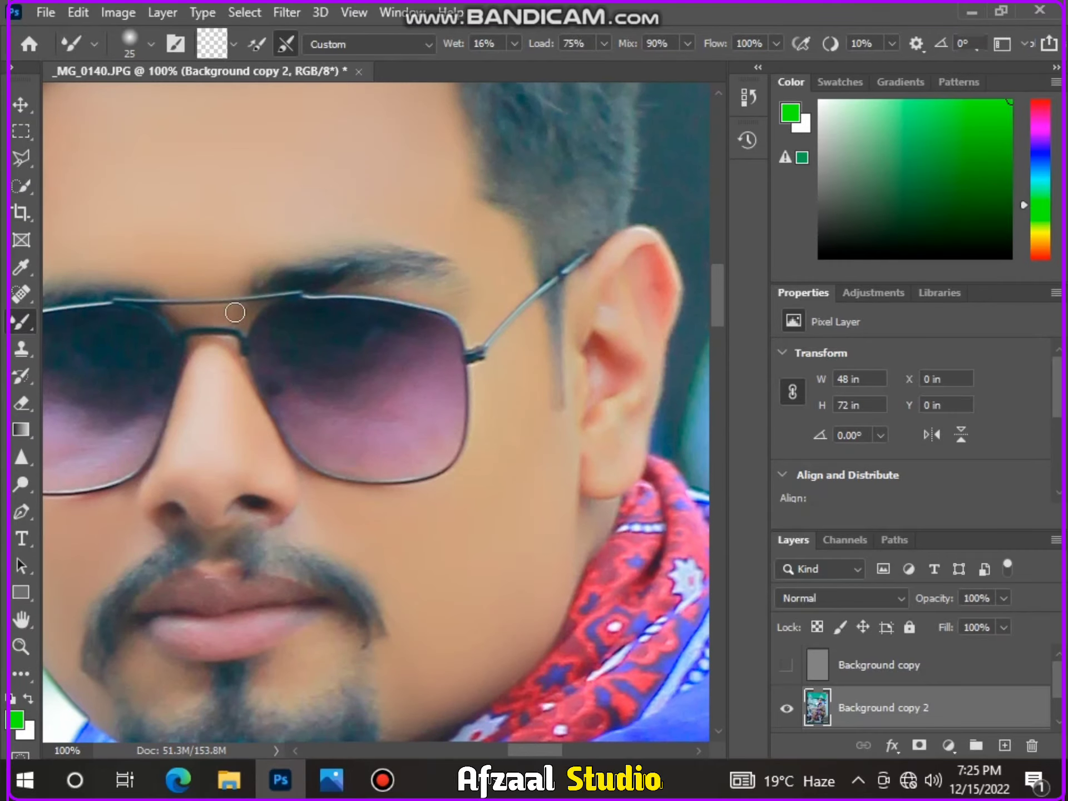
scroll(427, 617, "down", 5)
key("bracketright")
key("bracketright")
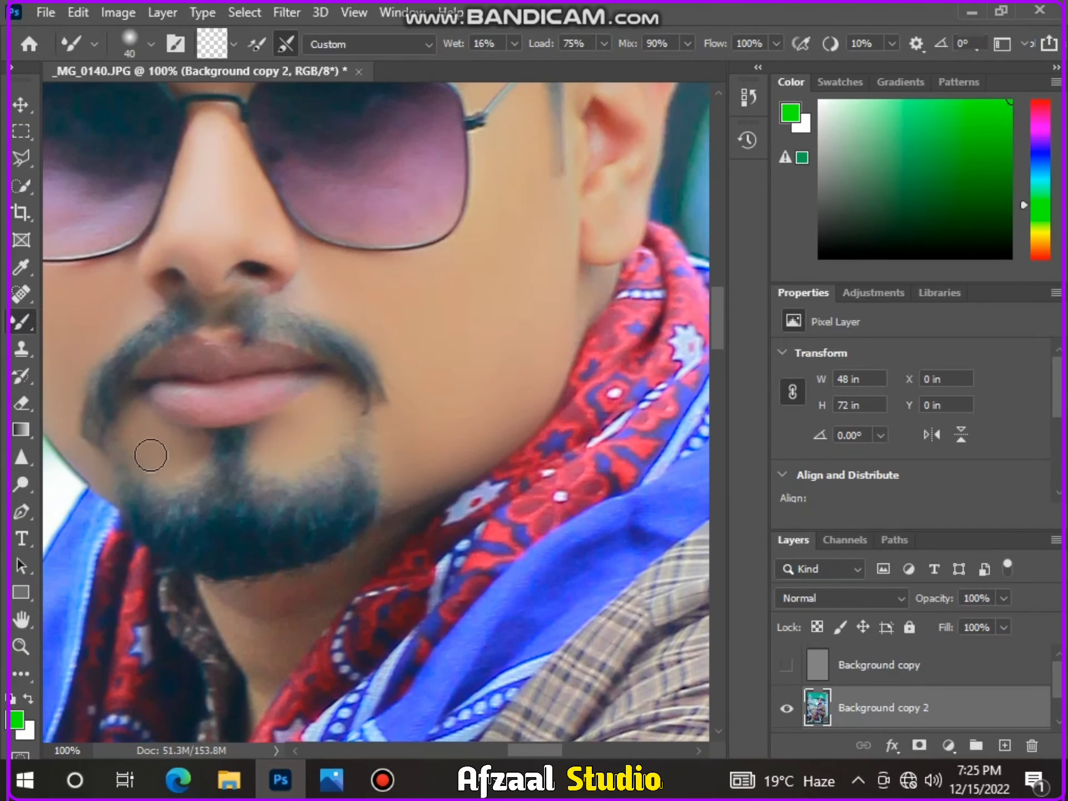
scroll(344, 509, "down", 3)
left_click_drag(254, 591, 260, 513)
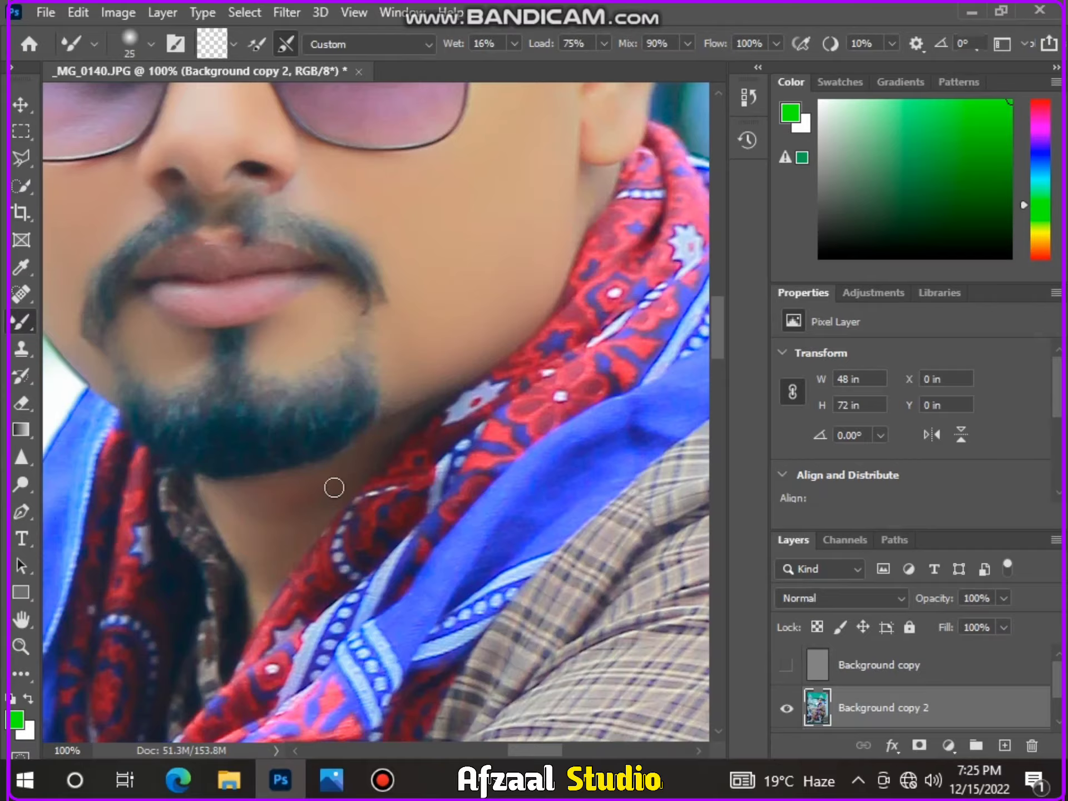
Enlarge the Mixer Brush to size 80 and smooth the skin of the forearm and fist, using a smaller brush for the fingers.
left_click(717, 730)
key("bracketright")
key("bracketright")
key("bracketright")
key("bracketright")
key("bracketright")
key("bracketright")
key("bracketright")
key("bracketright")
mouse_move(541, 750)
left_mouse_down()
mouse_move(396, 750)
mouse_move(409, 750)
left_mouse_up()
mouse_move(363, 341)
left_mouse_down()
mouse_move(186, 367)
mouse_move(156, 428)
left_mouse_up()
left_click_drag(423, 750, 404, 750)
left_click_drag(256, 449, 310, 511)
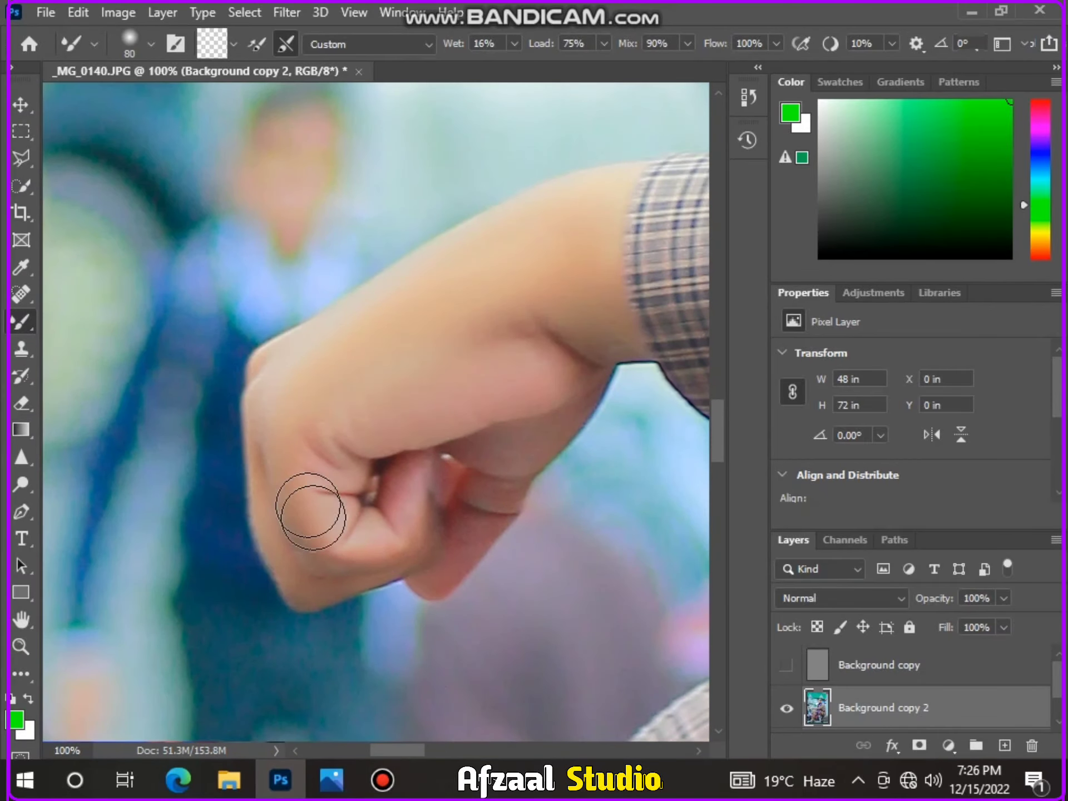
key("bracketleft")
key("bracketleft")
key("bracketleft")
Return to the face and blend the forehead with the Mixer Brush at size 150.
key("ctrl+minus")
key("ctrl+minus")
key("ctrl+minus")
key("ctrl+minus")
key("ctrl+plus")
left_click_drag(431, 750, 493, 750)
left_click_drag(718, 384, 718, 332)
key("ctrl+plus")
left_click_drag(488, 751, 525, 750)
left_click_drag(718, 361, 717, 328)
key("bracketleft")
key("bracketleft")
key("bracketleft")
key("bracketleft")
key("bracketright")
key("bracketright")
key("bracketright")
key("bracketright")
key("bracketright")
key("bracketright")
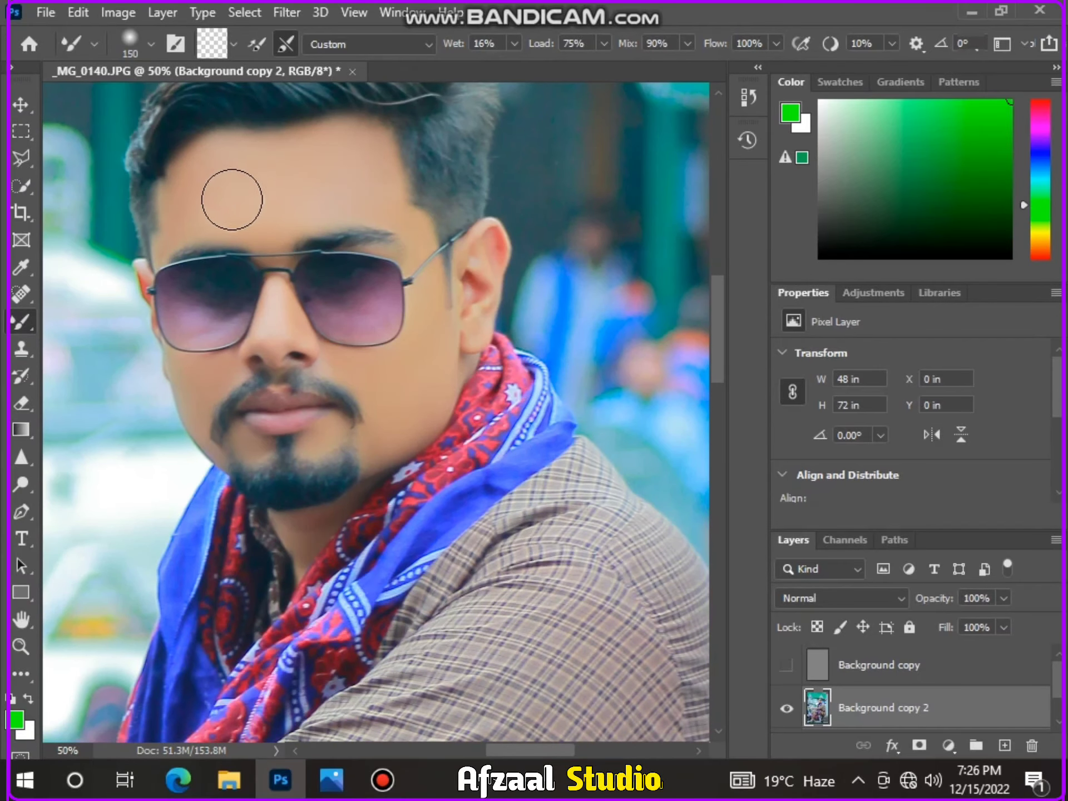
mouse_move(333, 174)
left_mouse_down()
mouse_move(215, 167)
mouse_move(186, 191)
mouse_move(222, 186)
mouse_move(288, 207)
left_mouse_up()
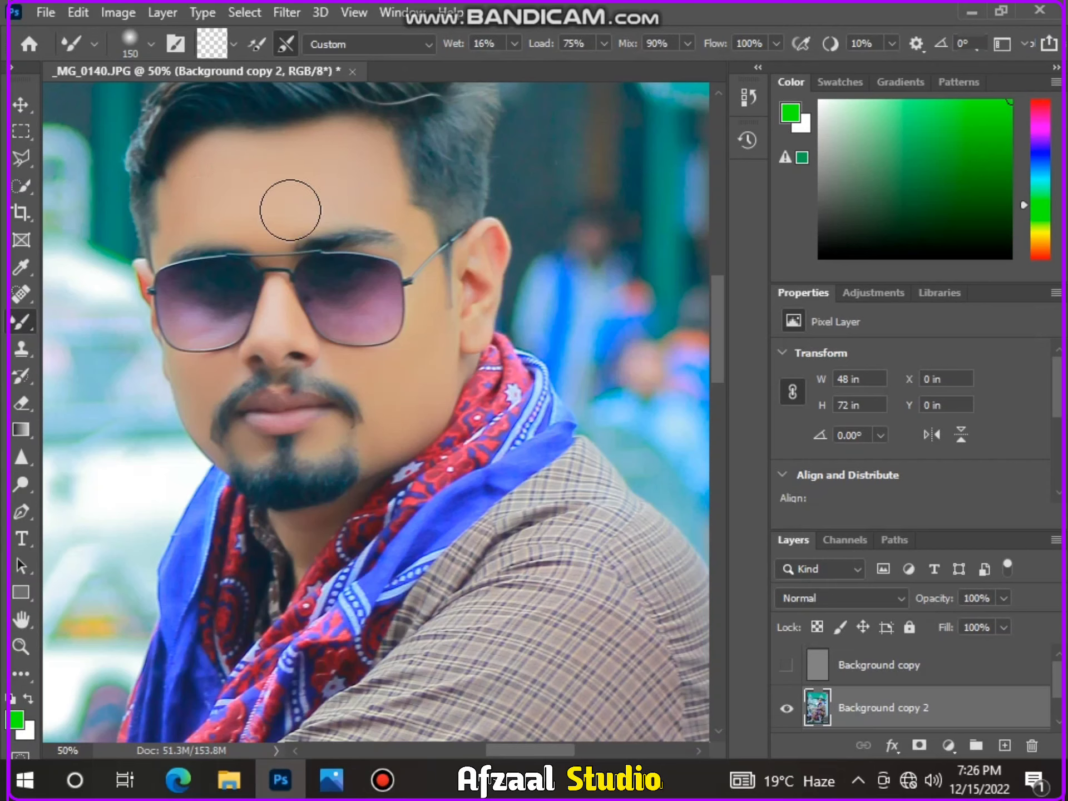
Smooth both cheeks with the Mixer Brush, reducing it to size 100.
key("bracketleft")
mouse_move(415, 382)
left_mouse_down()
mouse_move(381, 382)
mouse_move(395, 384)
mouse_move(435, 343)
mouse_move(425, 384)
mouse_move(400, 411)
left_mouse_up()
key("bracketleft")
key("bracketleft")
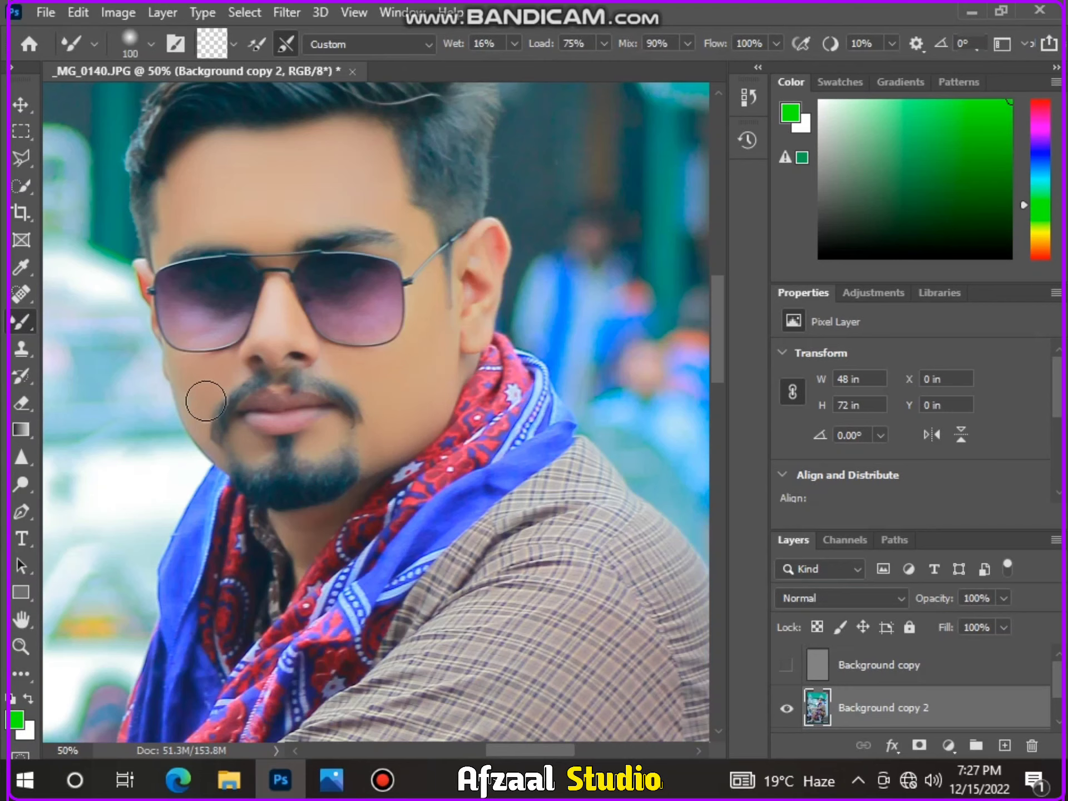
left_click_drag(204, 392, 199, 413)
Make the Background copy overlay layer visible and set its opacity to 70%.
key("ctrl+plus")
key("ctrl+plus")
key("ctrl+plus")
scroll(390, 484, "up", 1)
scroll(406, 500, "down", 3)
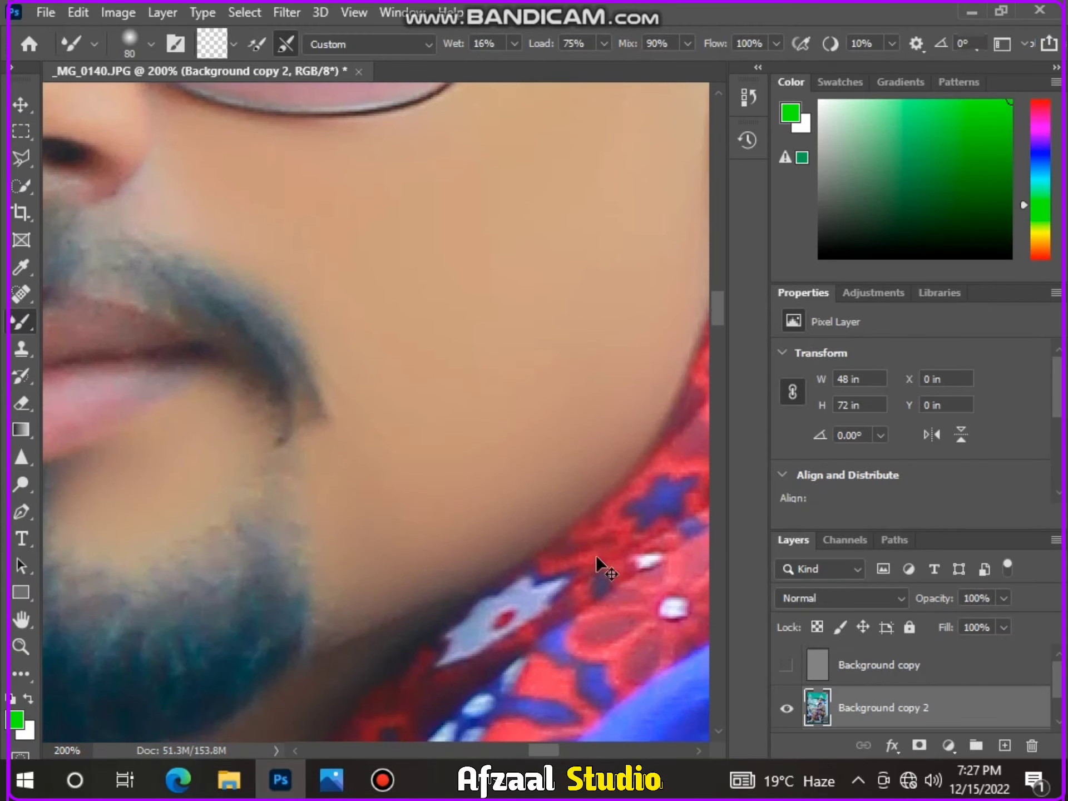
key("ctrl+minus")
left_click(785, 664)
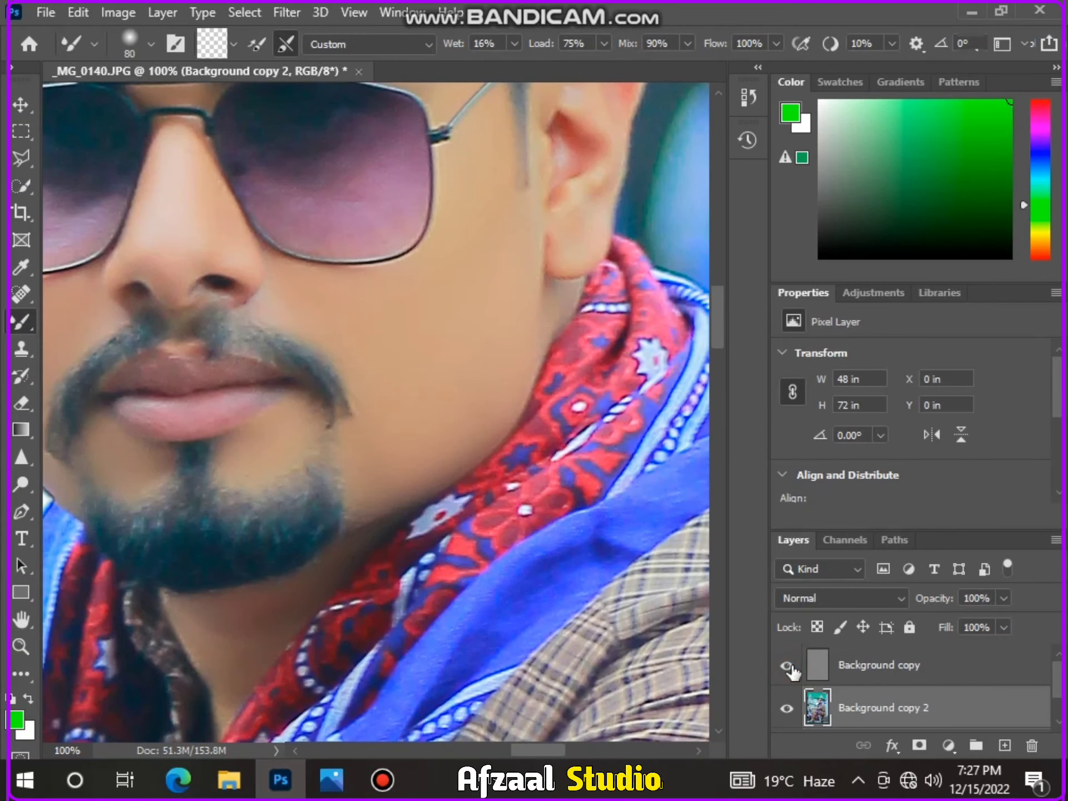
scroll(174, 291, "up", 5)
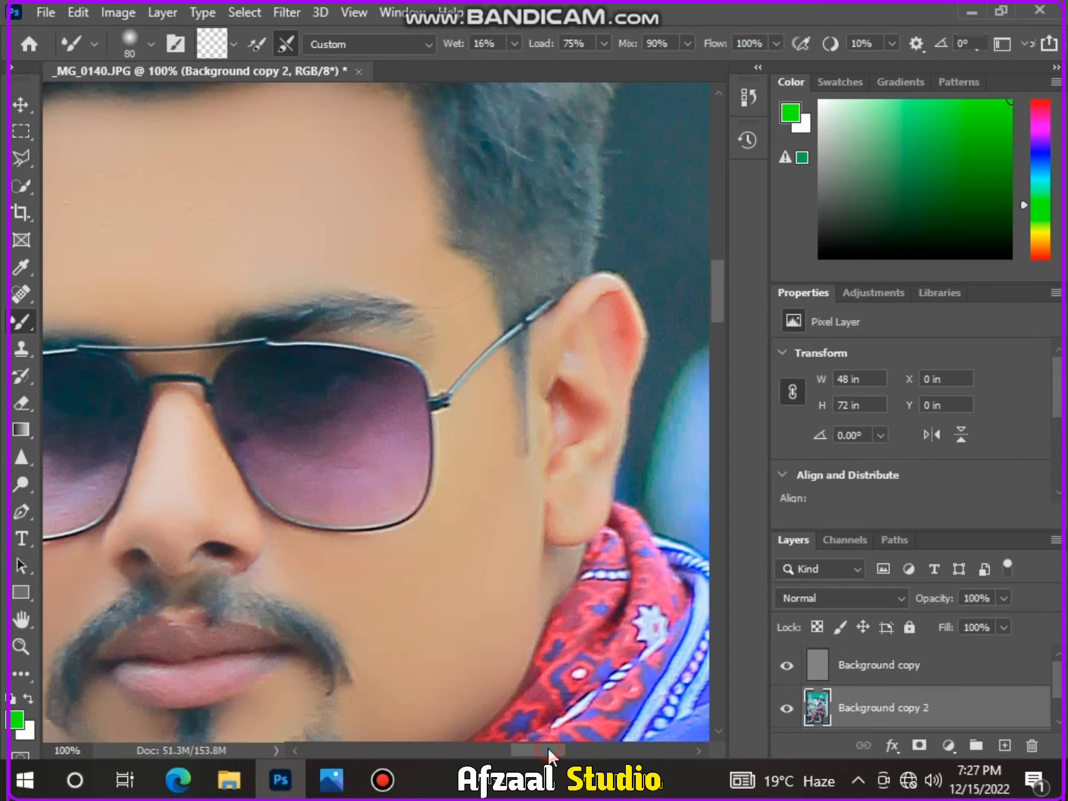
mouse_move(548, 747)
left_mouse_down()
mouse_move(520, 742)
mouse_move(531, 746)
left_mouse_up()
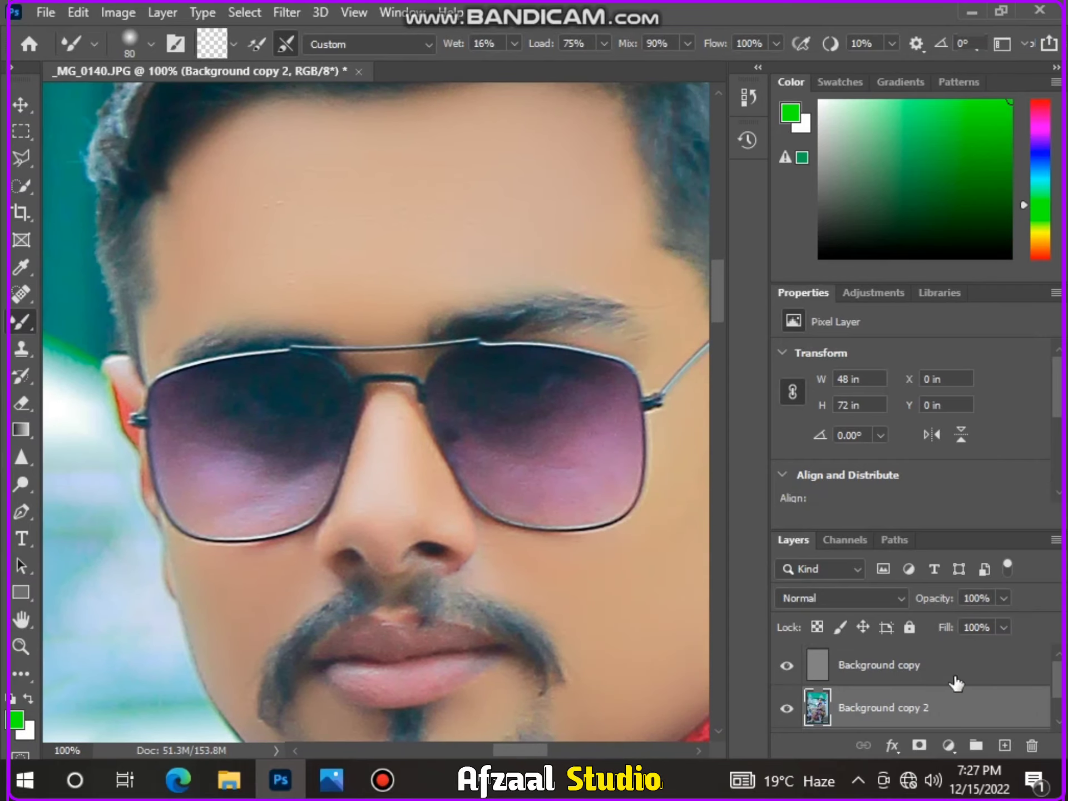
left_click(937, 666)
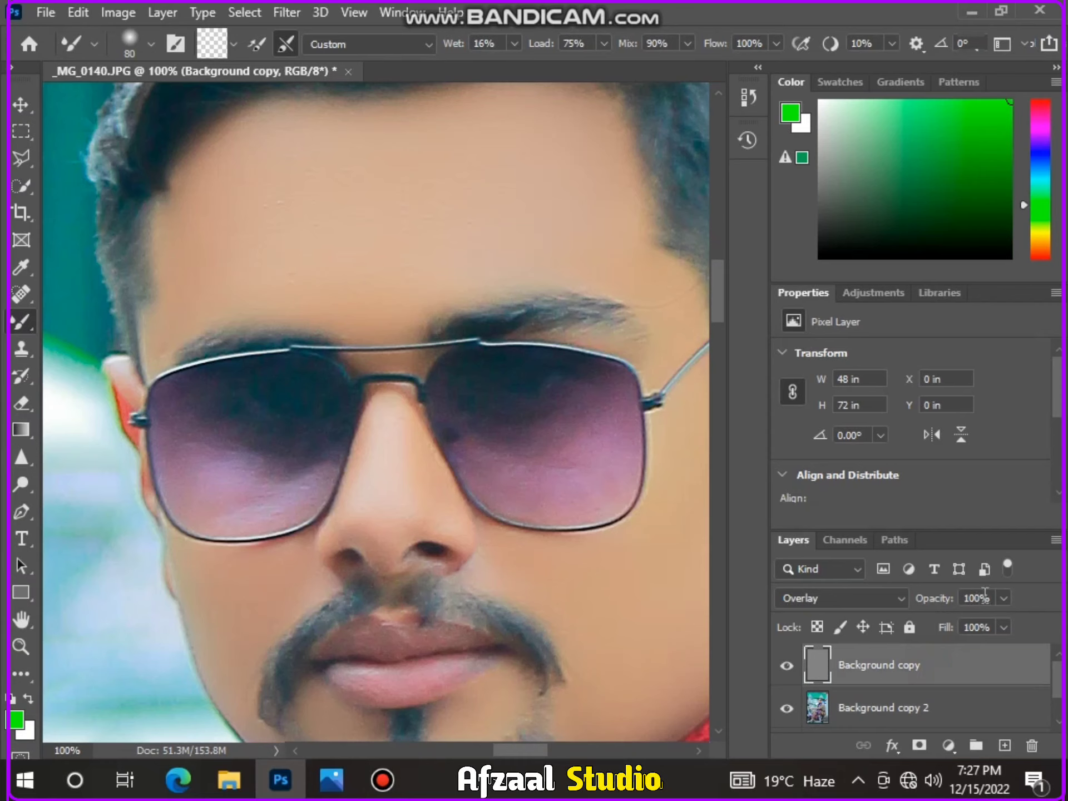
left_click(1003, 598)
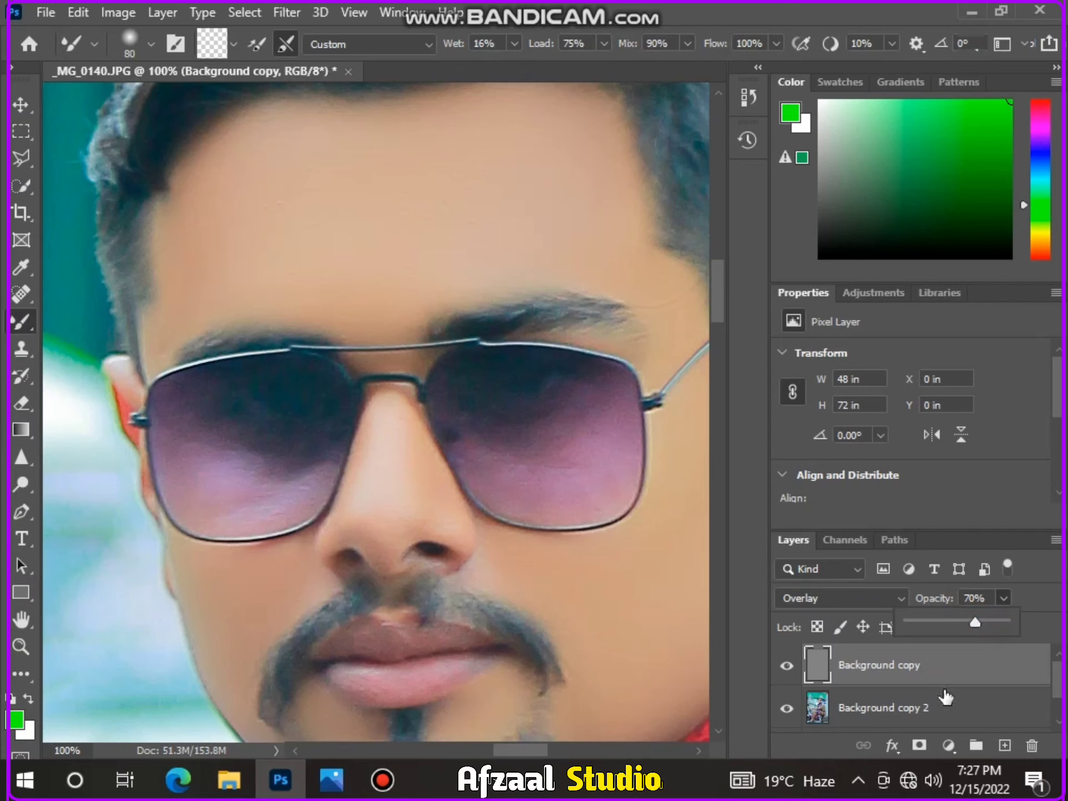
Slightly lower the opacity of the Background copy 2 layer and reselect the Background copy layer.
left_click(946, 720)
left_click(1004, 599)
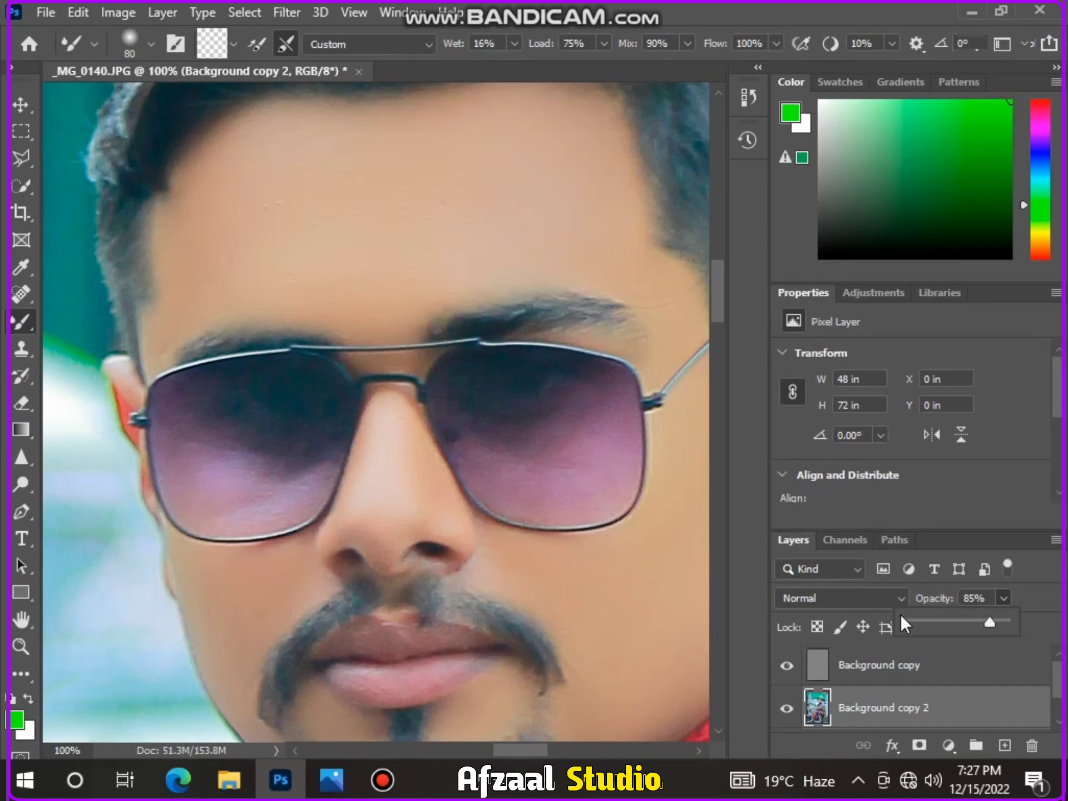
left_click(999, 622)
left_click(972, 671)
left_click(972, 671)
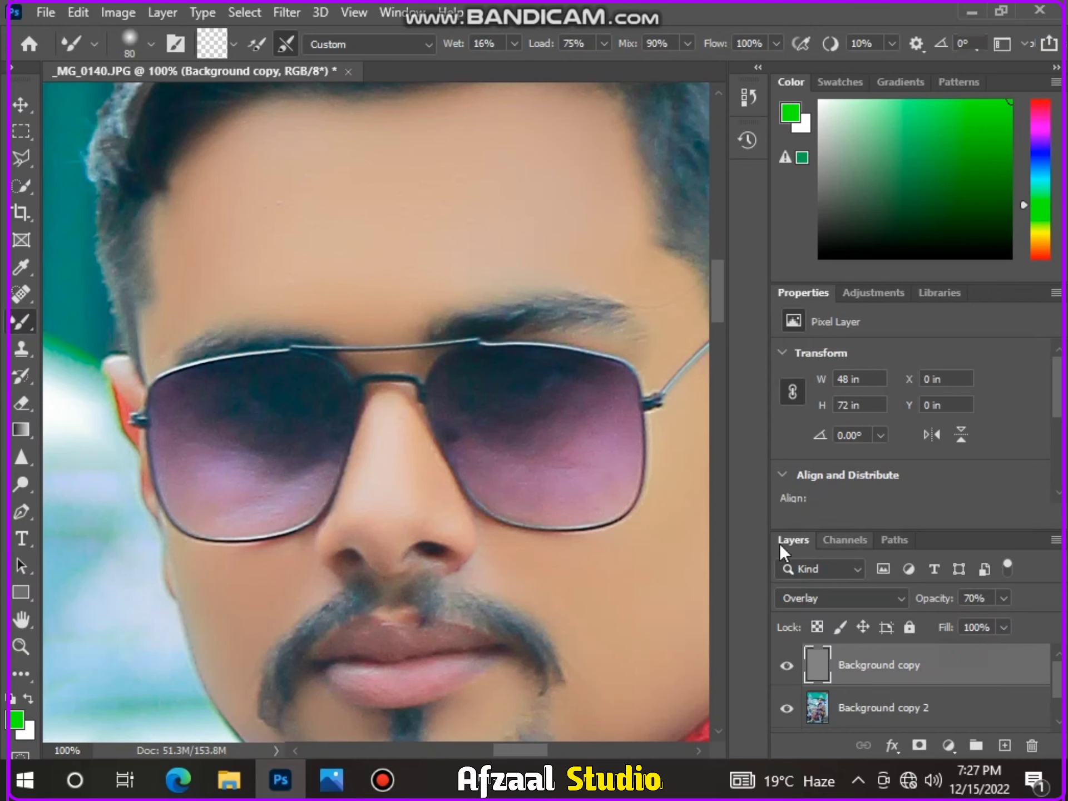
Merge all visible layers into the Background layer and duplicate it.
key("ctrl+minus")
key("ctrl+minus")
key("ctrl+minus")
key("ctrl+minus")
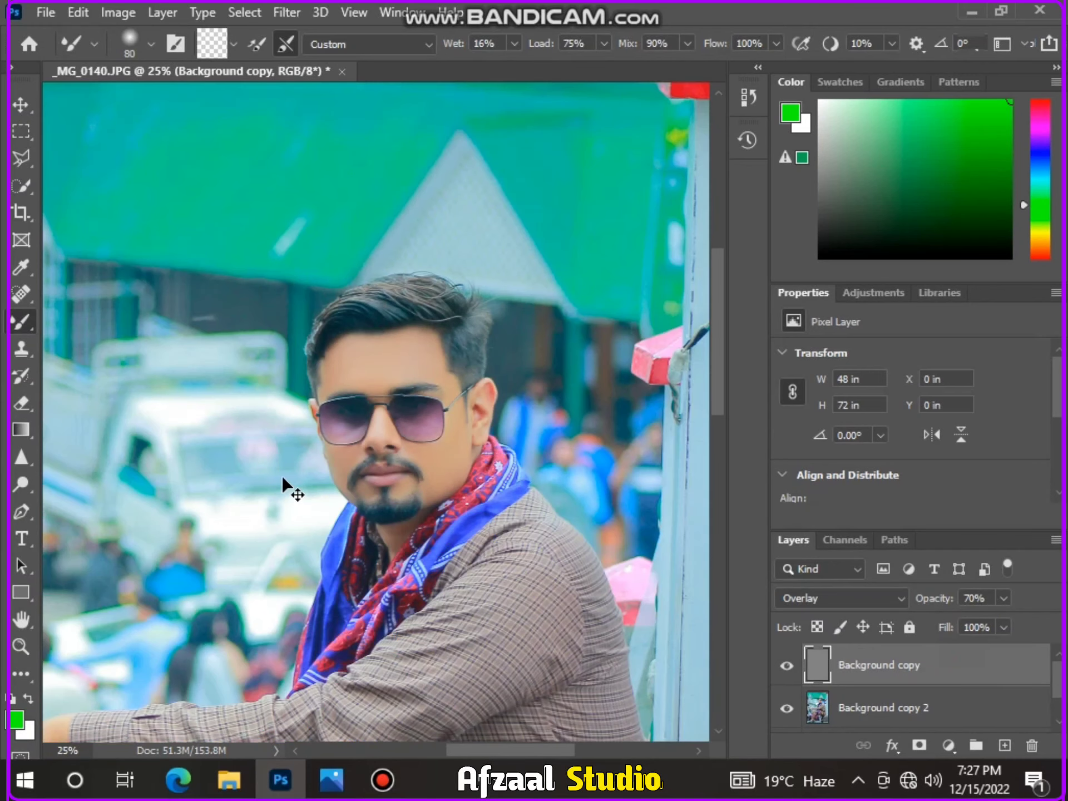
scroll(283, 477, "right", 1)
scroll(282, 477, "right", 1)
scroll(320, 598, "down", 3)
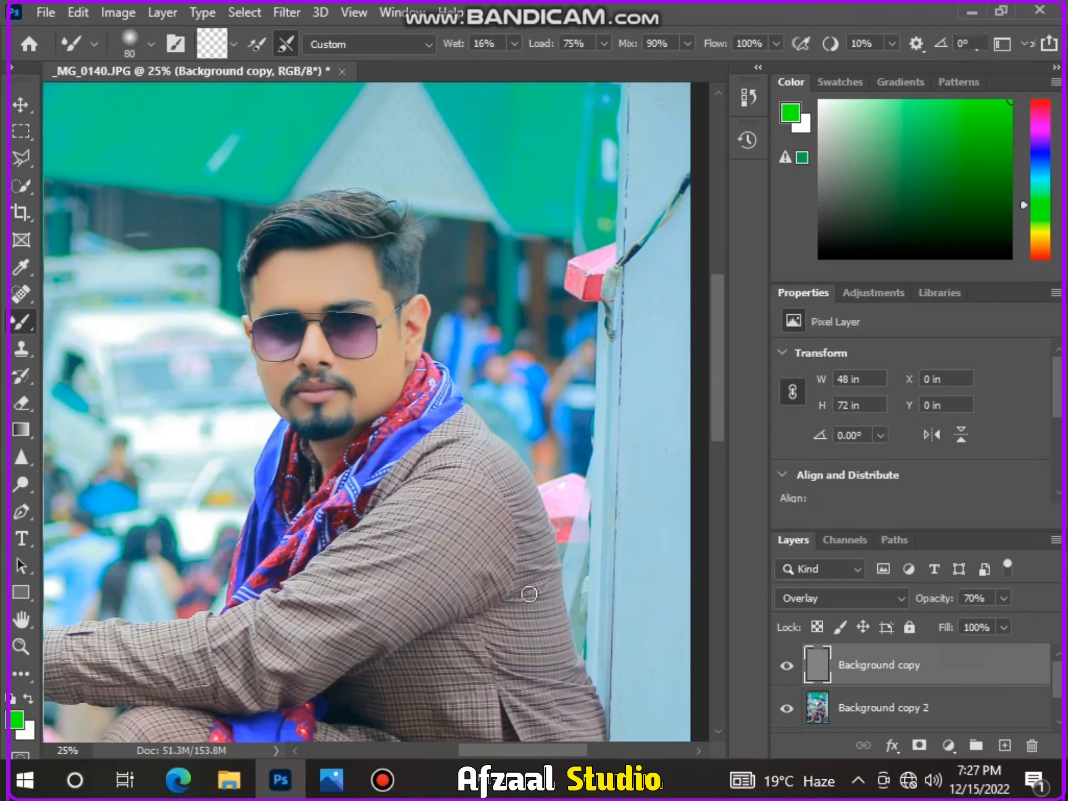
scroll(912, 708, "down", 1)
right_click(918, 714)
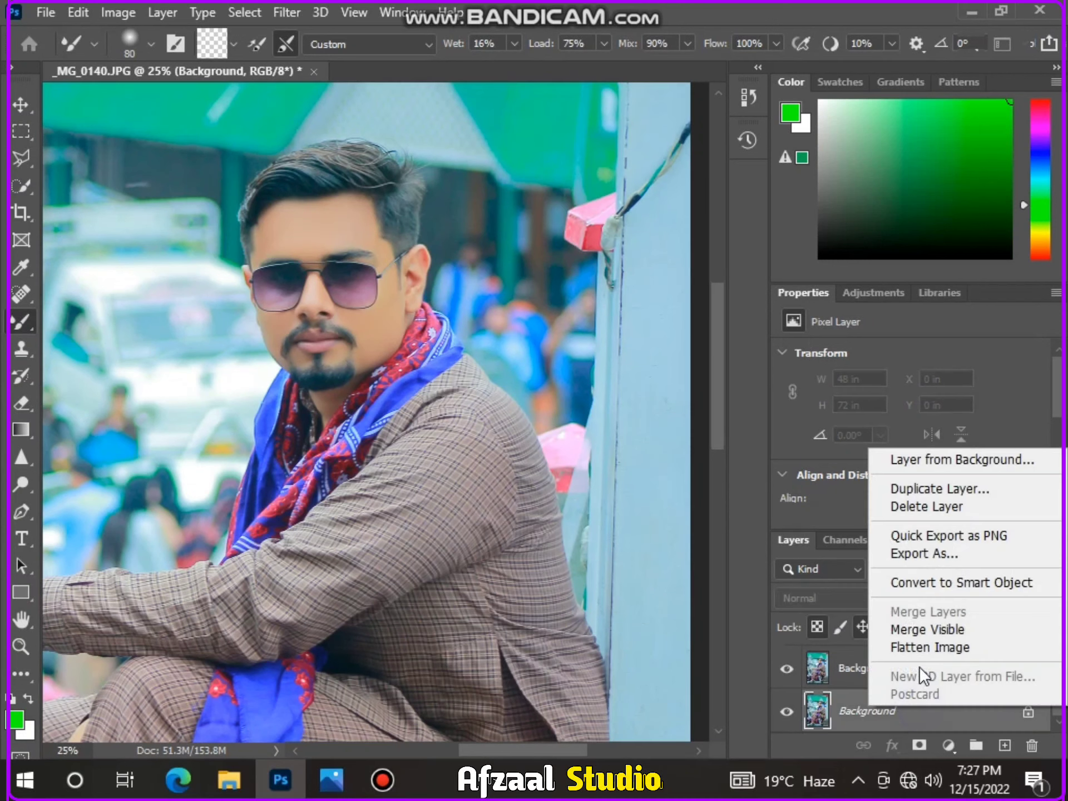
left_click(922, 634)
left_click_drag(1010, 739, 1006, 744)
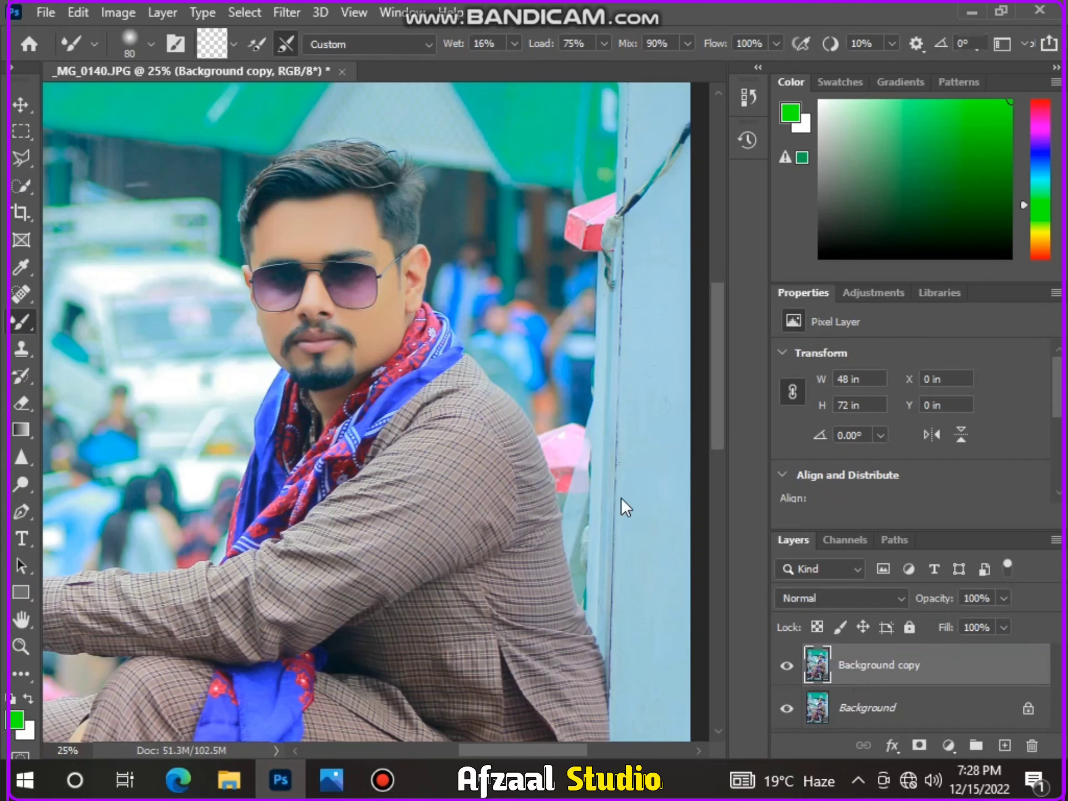
Open the Liquify filter for the Background copy layer and cancel it.
key("shift+ctrl+x")
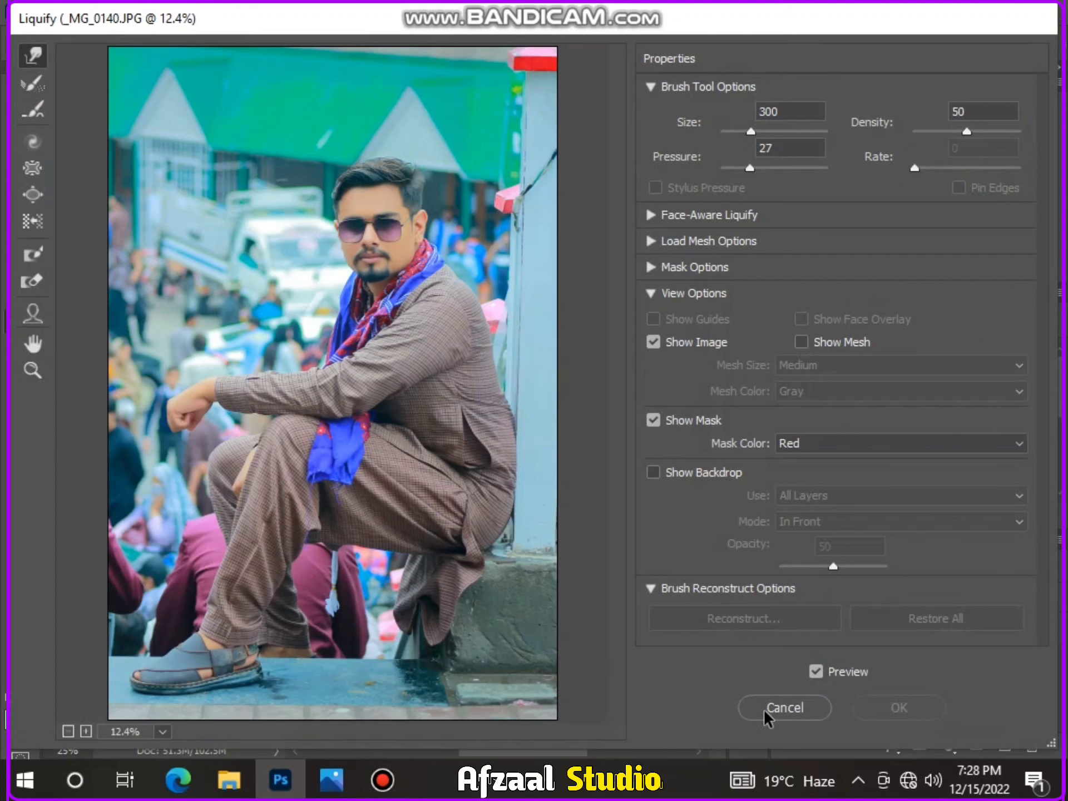
left_click(784, 707)
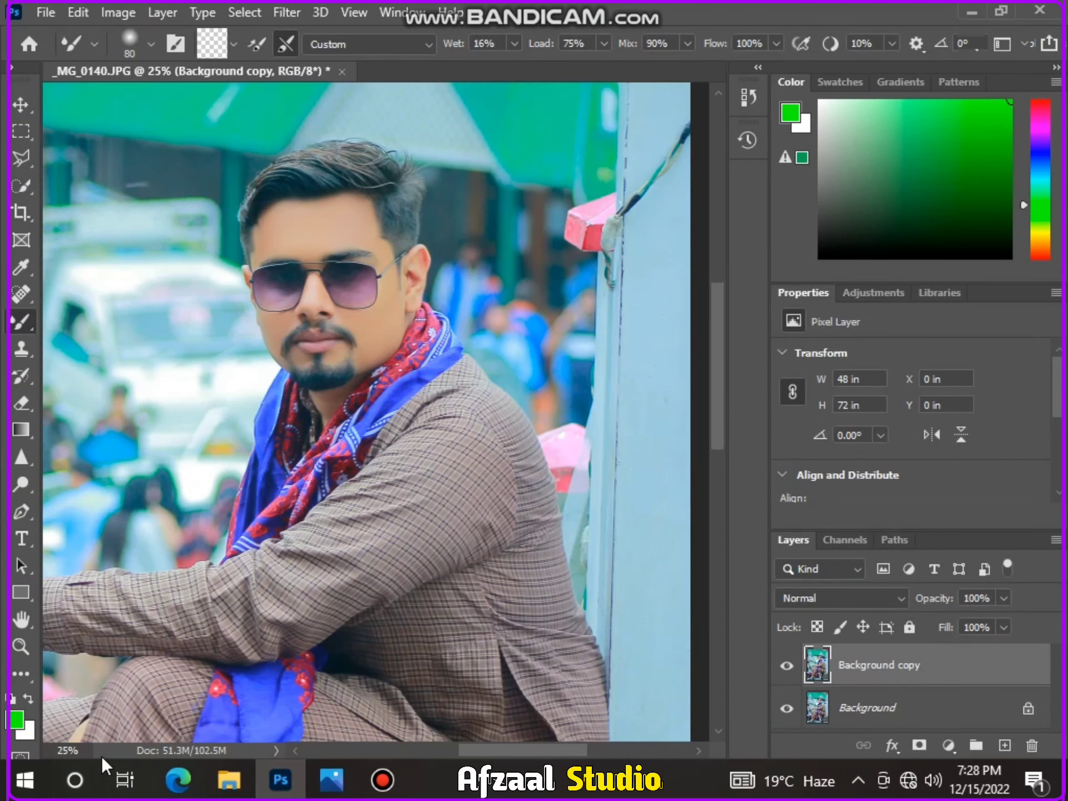
Open the Liquify filter for the Background copy layer and set the Forward Warp brush size to 500.
key("ctrl+shift+x")
key("bracketright")
key("bracketright")
key("bracketright")
key("bracketright")
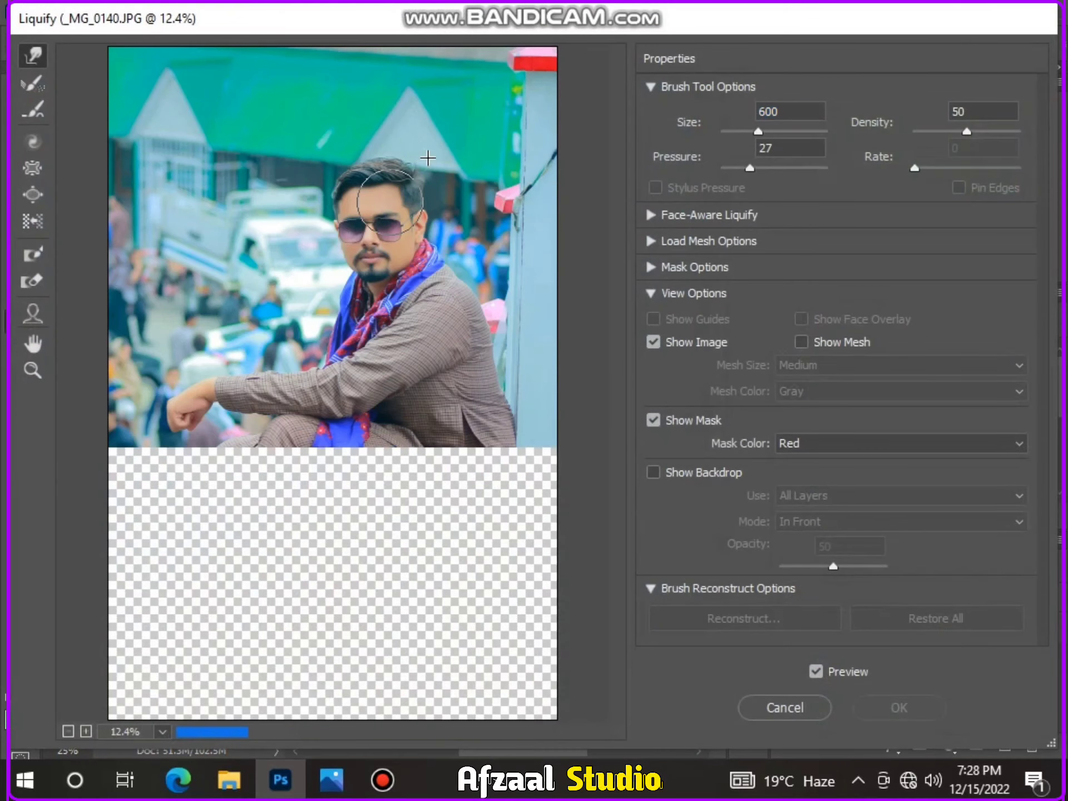
key("bracketleft")
key("bracketleft")
key("bracketleft")
key("bracketleft")
key("bracketleft")
Push the top and side edges of the man's hair slightly outward for more volume and apply the Liquify filter.
mouse_move(375, 163)
left_mouse_down()
mouse_move(353, 176)
mouse_move(370, 164)
mouse_move(405, 165)
mouse_move(358, 178)
mouse_move(329, 168)
mouse_move(331, 183)
mouse_move(321, 178)
mouse_move(372, 161)
left_mouse_up()
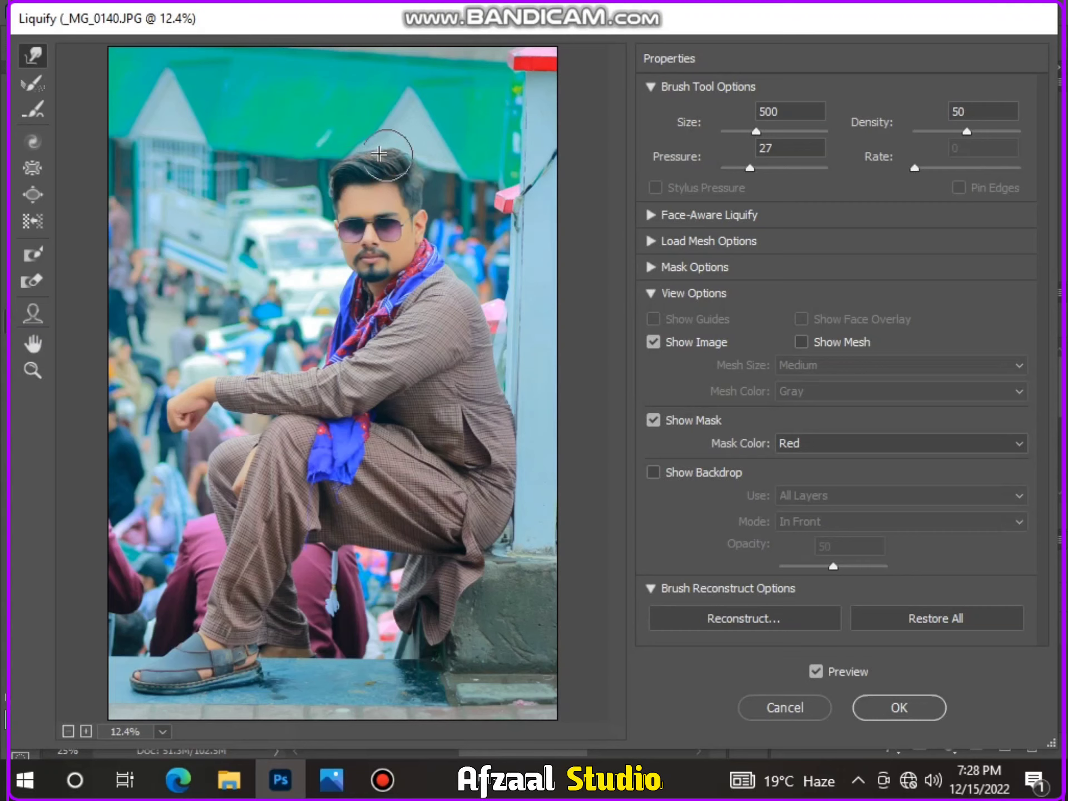
key("ctrl+z")
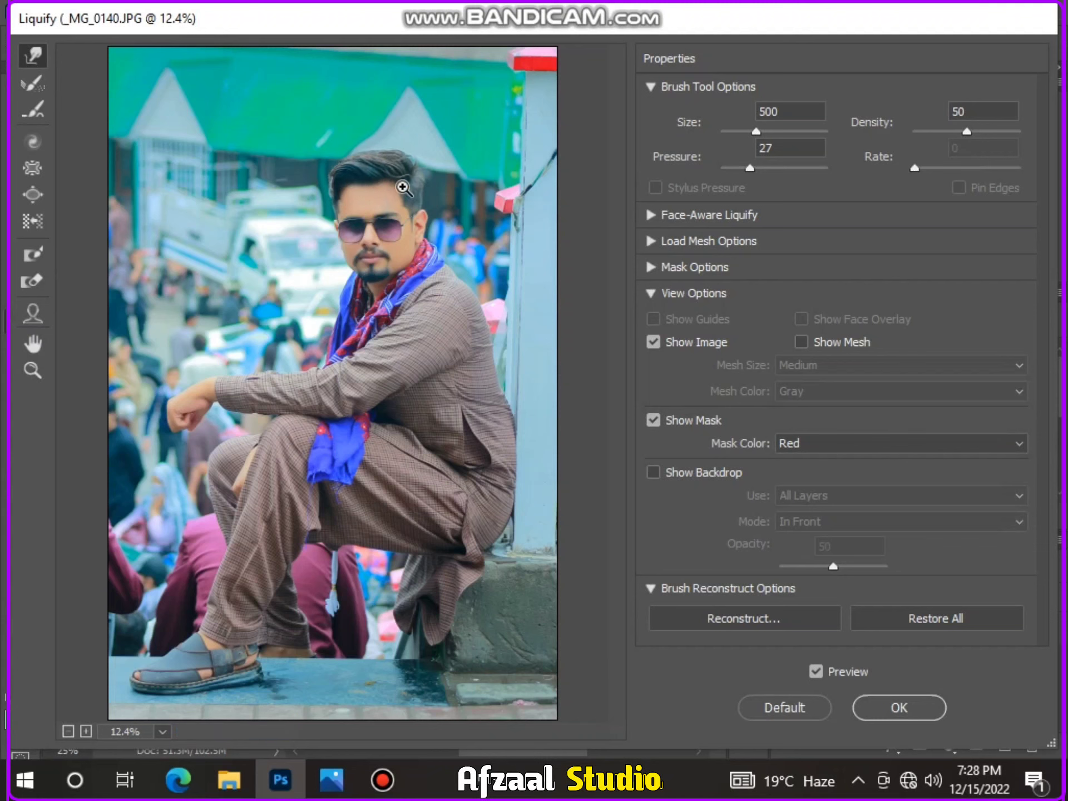
left_click(358, 193, "ctrl")
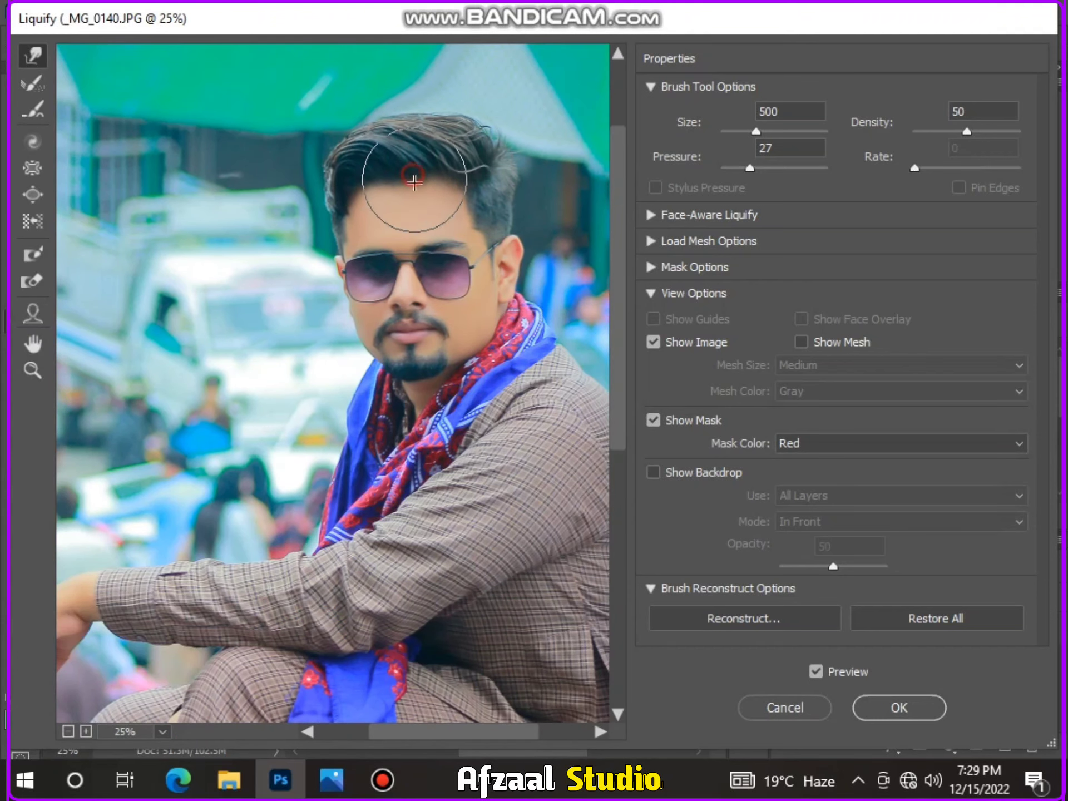
left_click_drag(448, 135, 443, 124)
left_click_drag(442, 173, 450, 171)
left_click_drag(332, 185, 324, 186)
left_click_drag(505, 204, 512, 204)
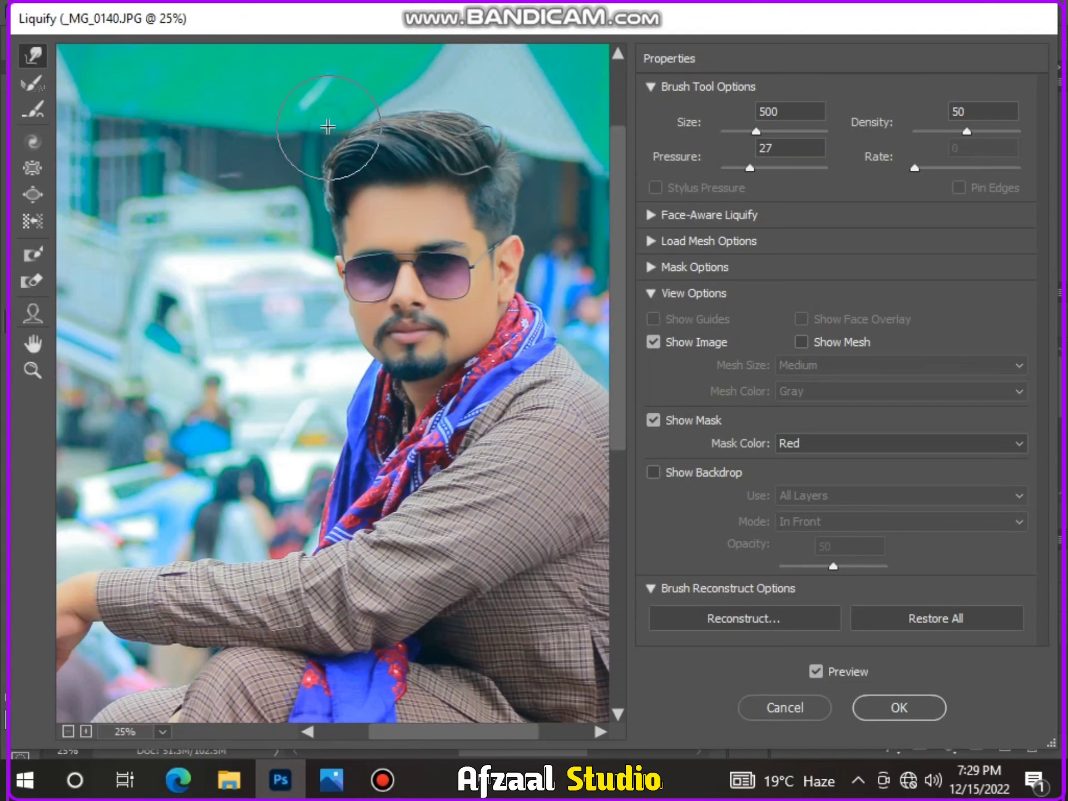
left_click(898, 706)
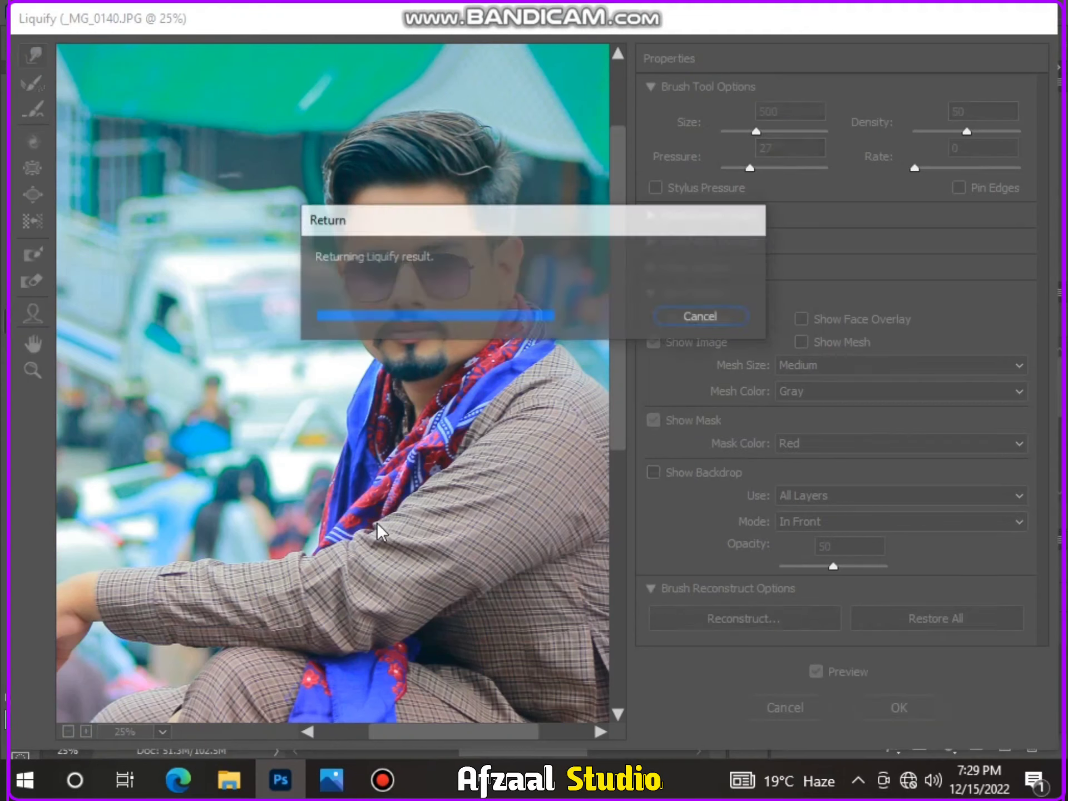
scroll(403, 414, "down", 2)
scroll(465, 417, "up", 3)
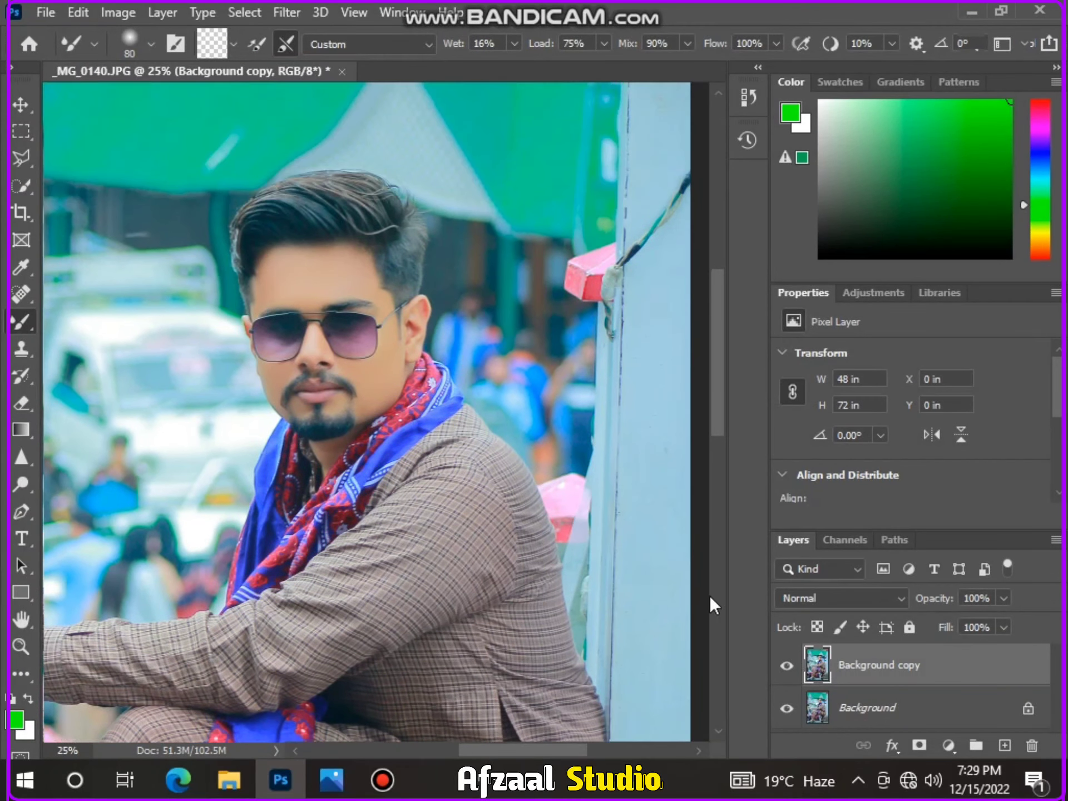
right_click(893, 705)
left_click(913, 623)
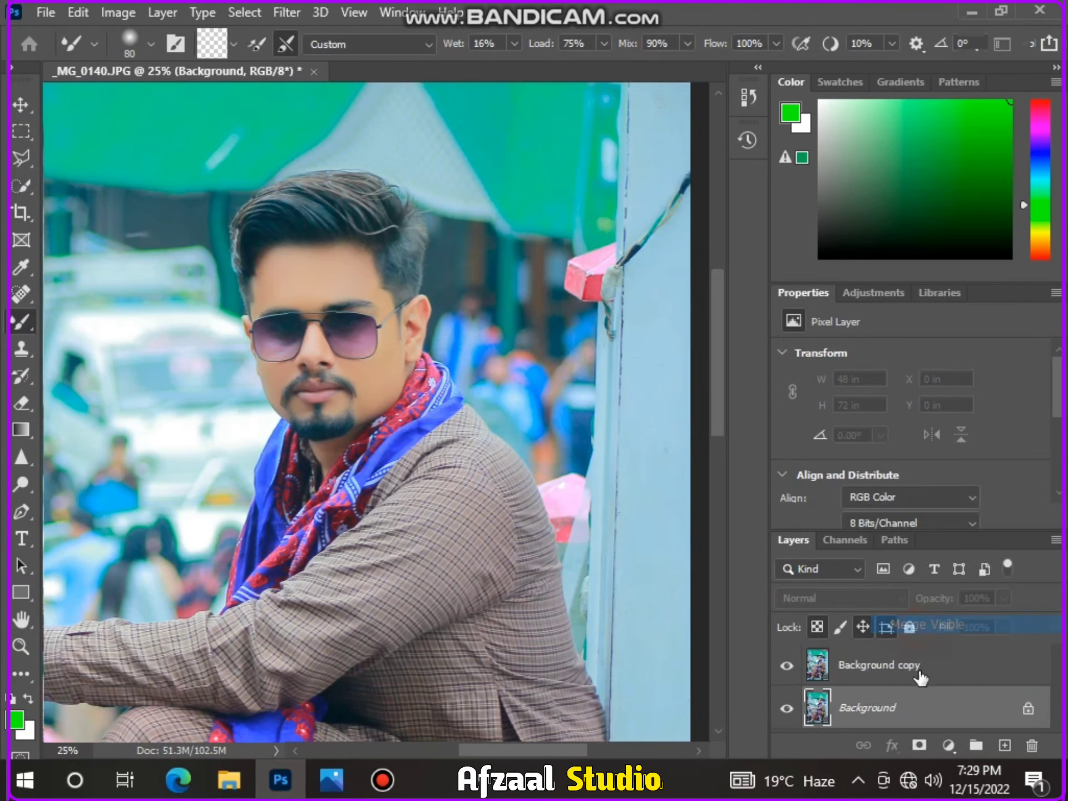
key("ctrl+z")
In the Camera Raw filter, set Exposure +0.35, Contrast +14, Highlights -32, Shadows +13, Whites -24, Blacks -10 and Texture +11.
key("a")
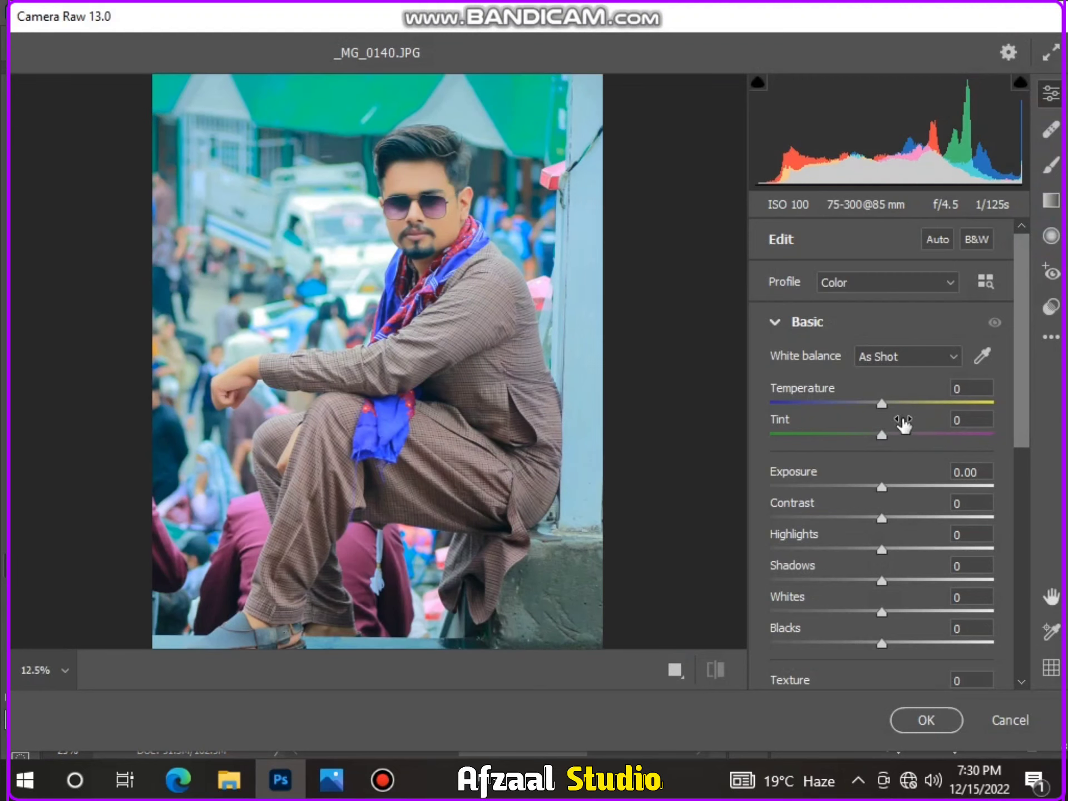
left_click_drag(881, 486, 870, 644)
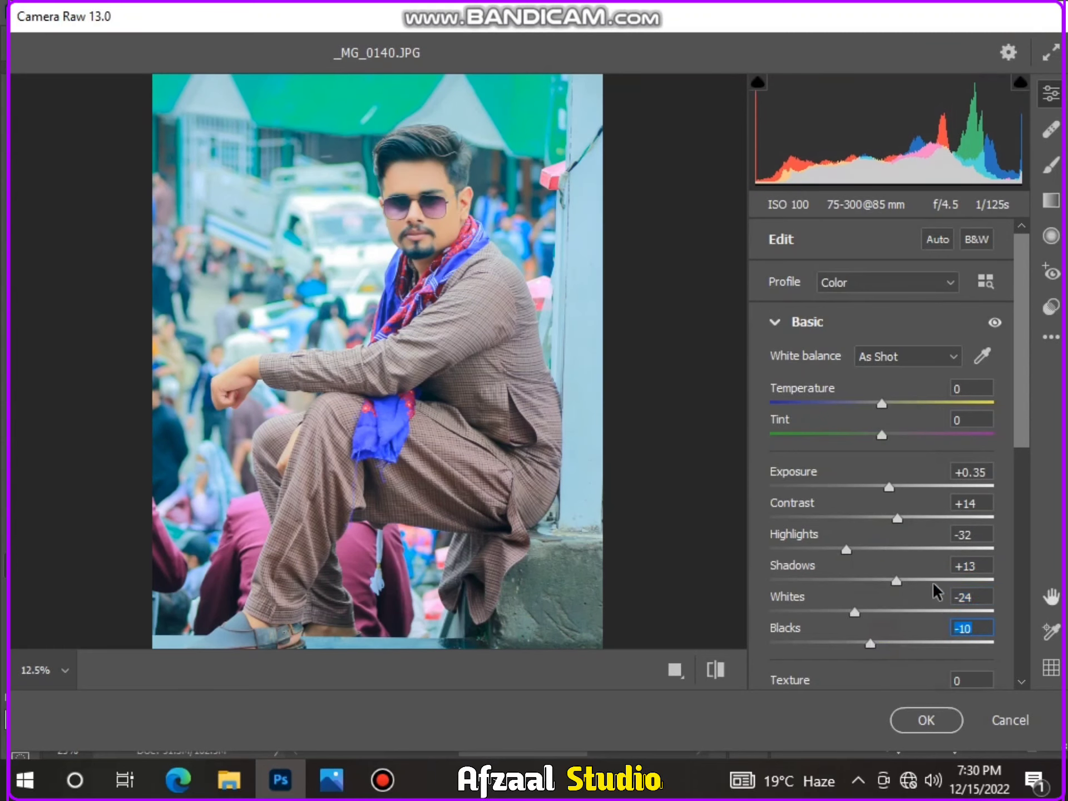
scroll(934, 591, "down", 5)
left_click(893, 396)
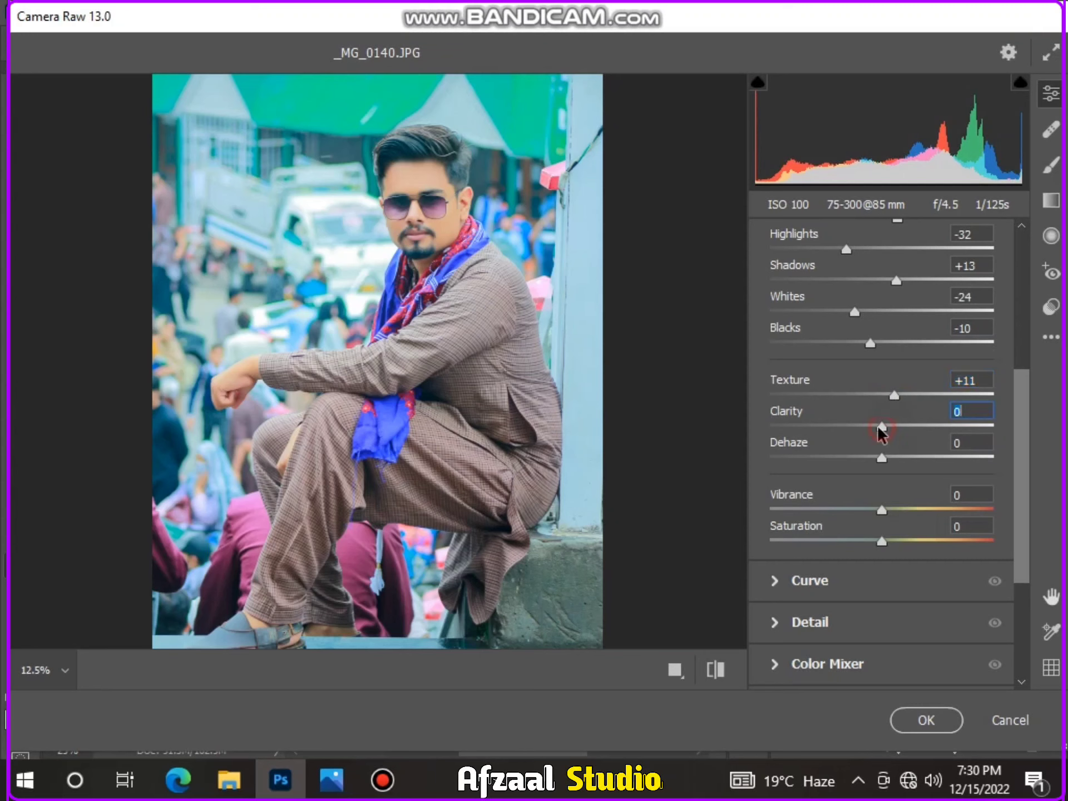
In the Color Mixer, set the Oranges saturation to -14 and slightly raise the Reds saturation.
scroll(879, 433, "down", 5)
left_click(864, 464)
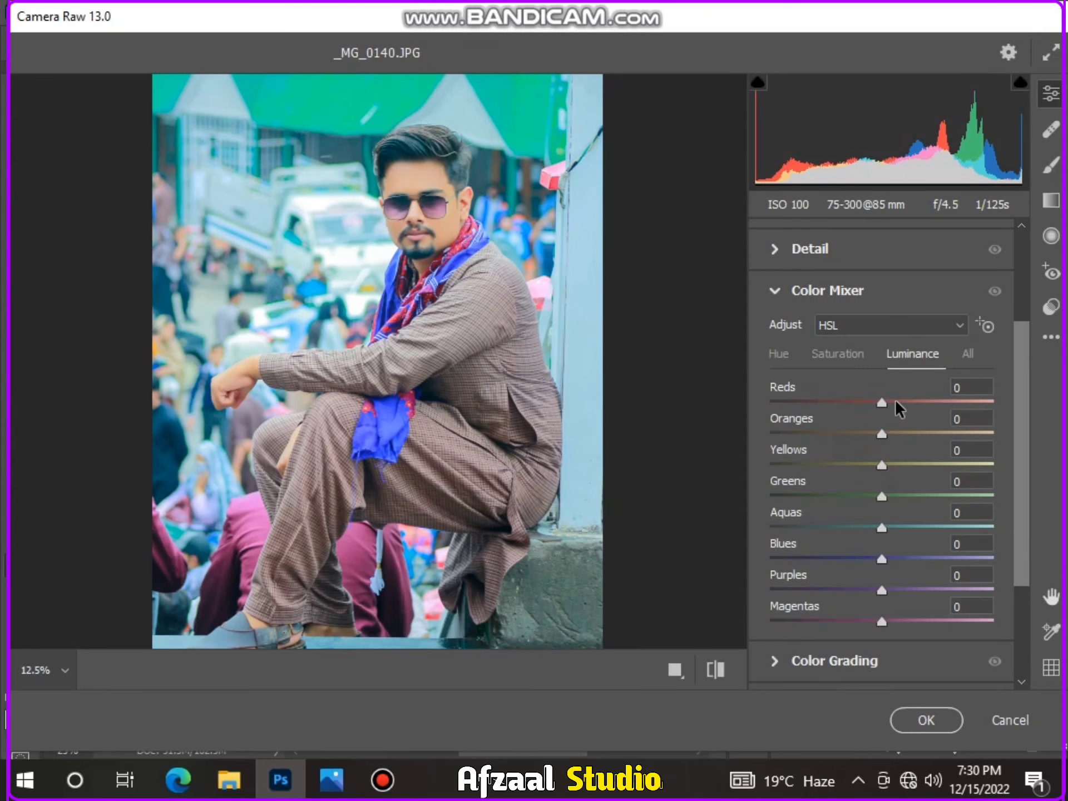
left_click(836, 356)
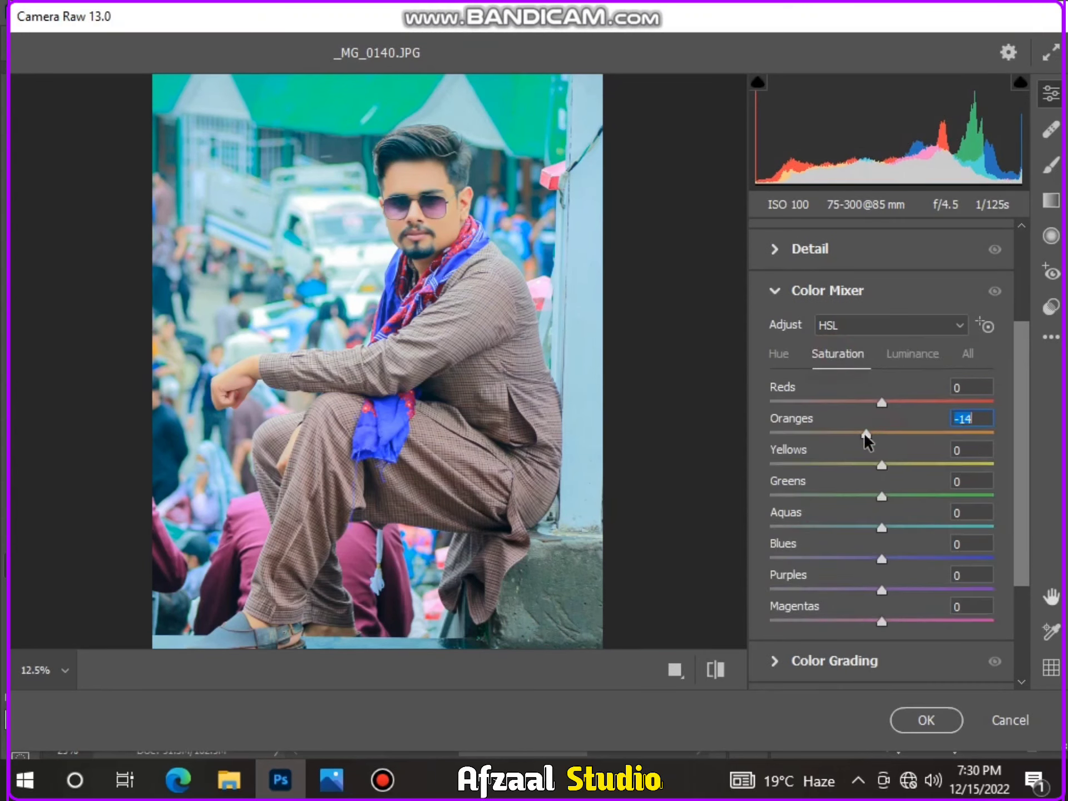
left_click(898, 402)
Set Color Mixer luminance to Reds -11, Oranges +21, Yellows -7, Greens -28, Aquas -17, Blues -24, Purples -44 and Magentas -32.
left_click(894, 354)
left_click(906, 433)
left_click_drag(903, 437, 863, 403)
left_click_drag(888, 470, 855, 562)
left_click_drag(882, 589, 857, 628)
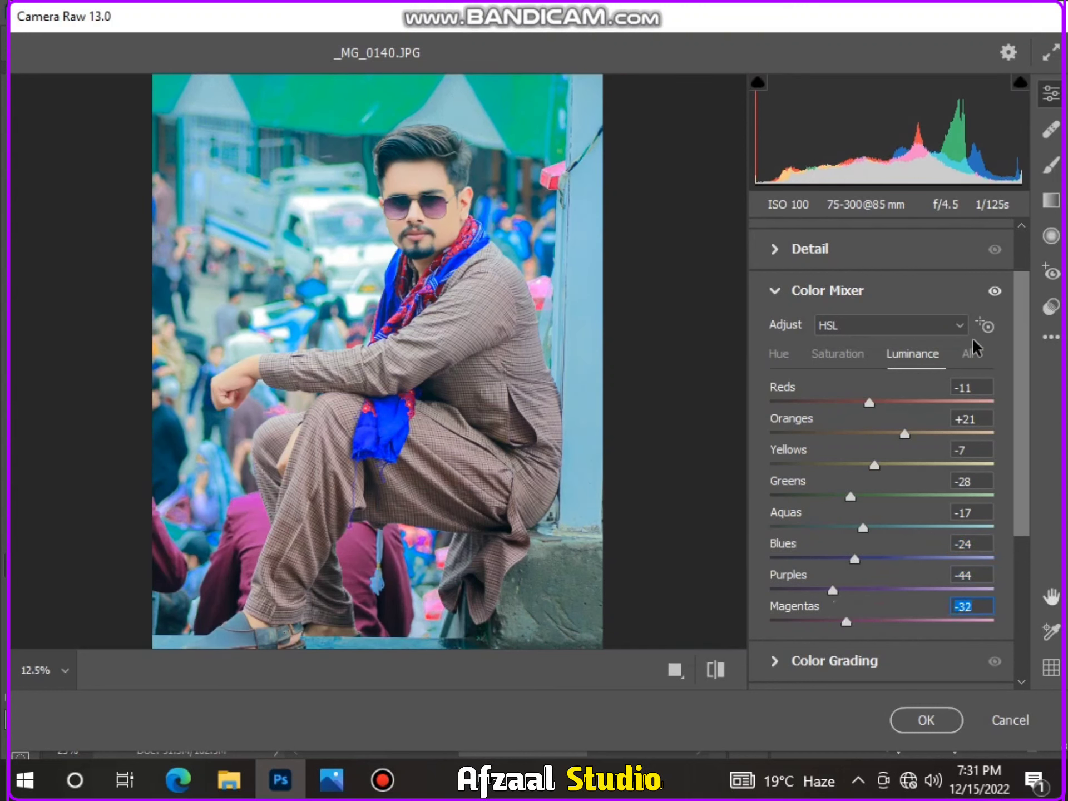
Set the Color Mixer hue to Oranges -8 and Reds +32, and apply the Camera Raw filter.
left_click(774, 356)
left_click(892, 434)
left_click_drag(882, 402, 920, 404)
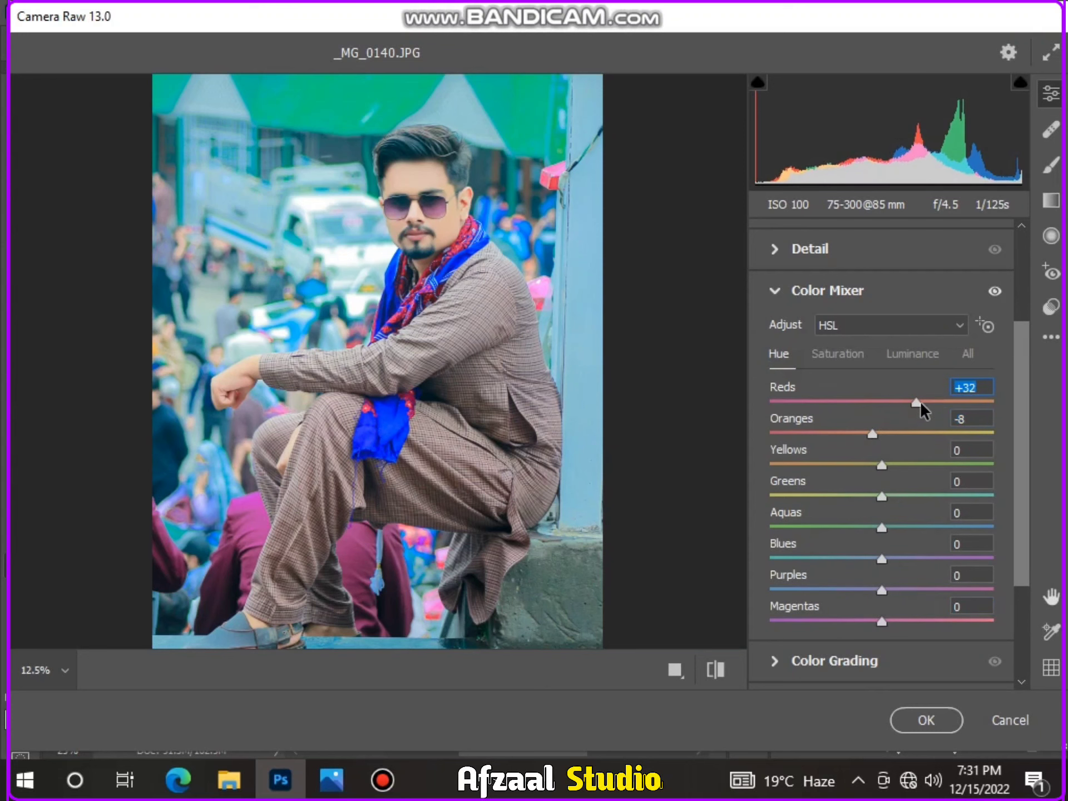
scroll(898, 473, "down", 3)
left_click(918, 723)
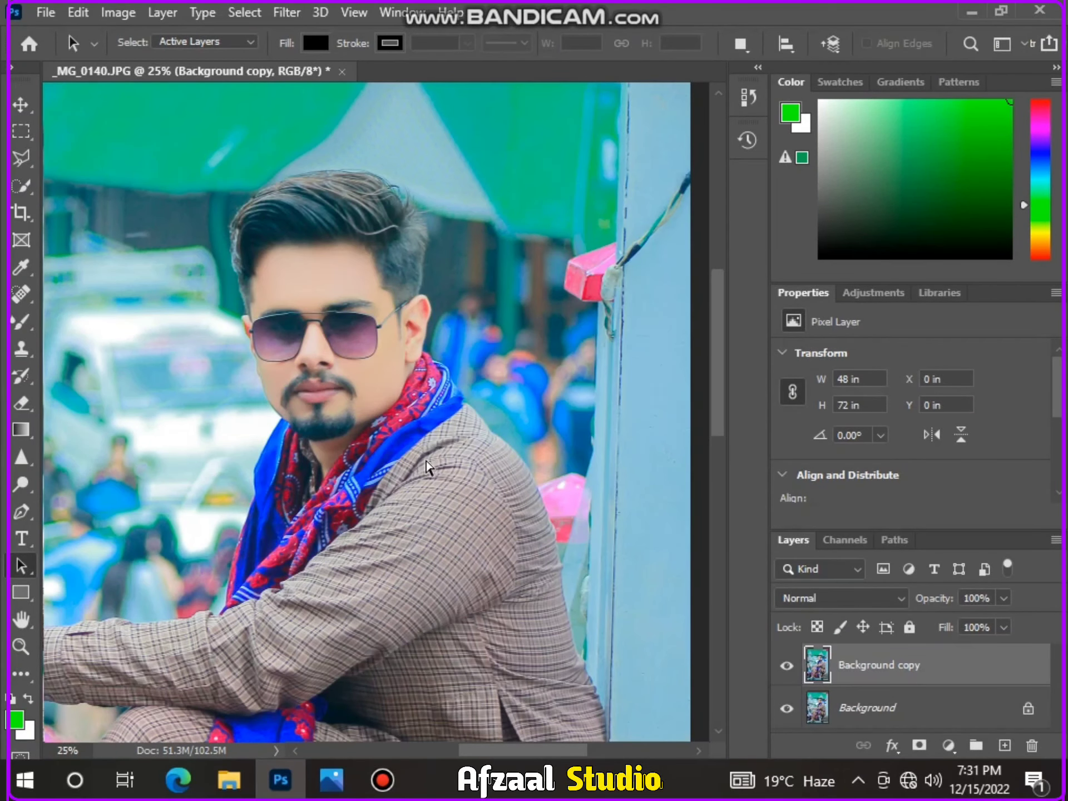
Compare the whole photo before and after the edits by hiding and showing the Background copy layer.
left_click(787, 666)
left_click(787, 666)
key("ctrl+minus")
key("ctrl+minus")
key("ctrl+minus")
left_click(787, 666)
left_click(787, 666)
key("ctrl+plus")
key("ctrl+plus")
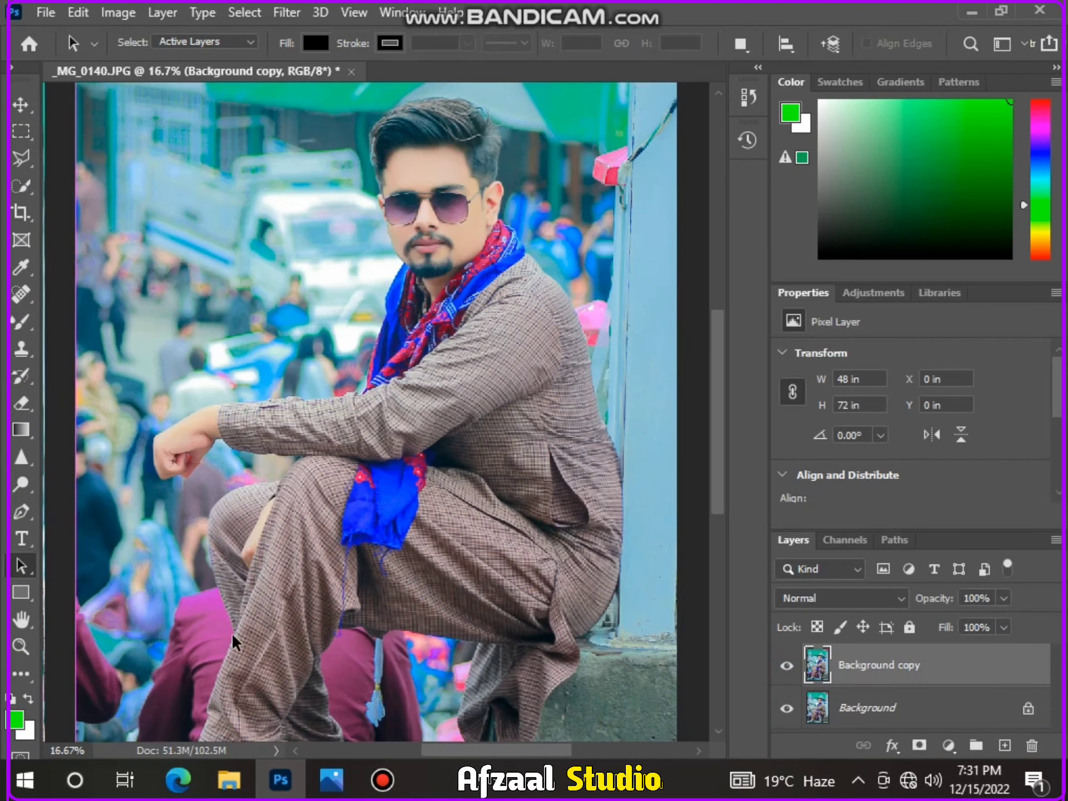
Reopen the Camera Raw filter for the Background copy layer and expand the Color Grading settings.
key("ctrl+shift+a")
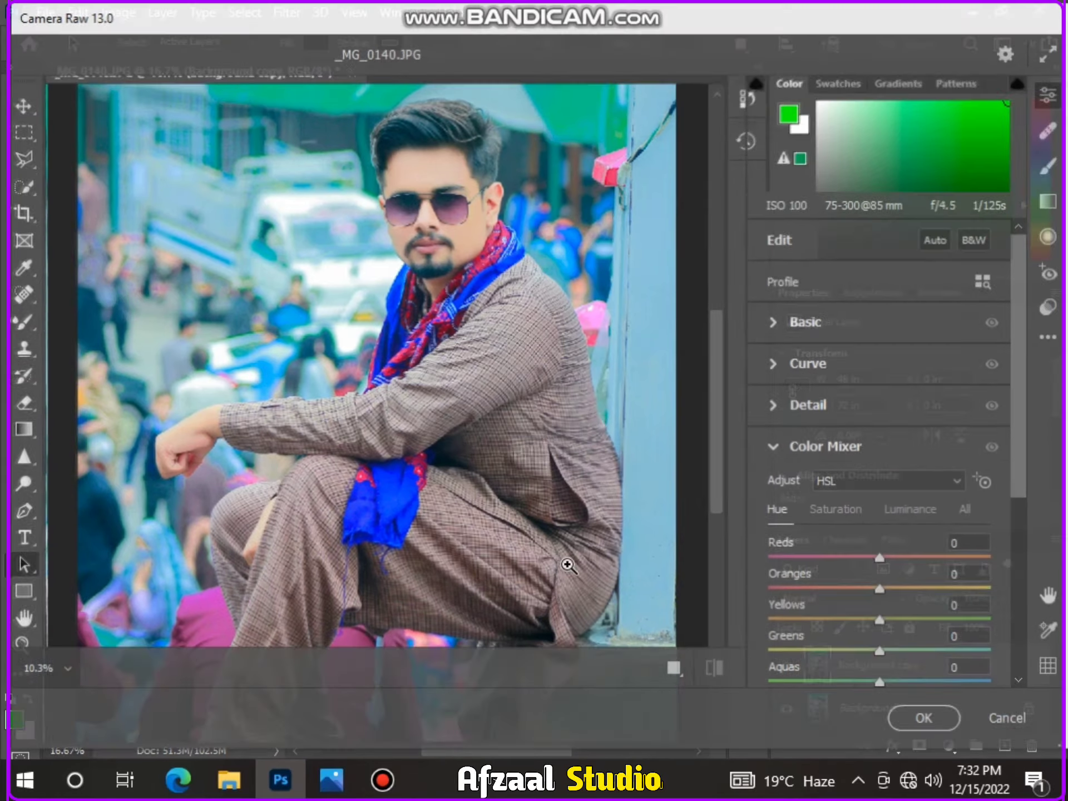
scroll(901, 548, "down", 5)
left_click(901, 542)
left_click(866, 621)
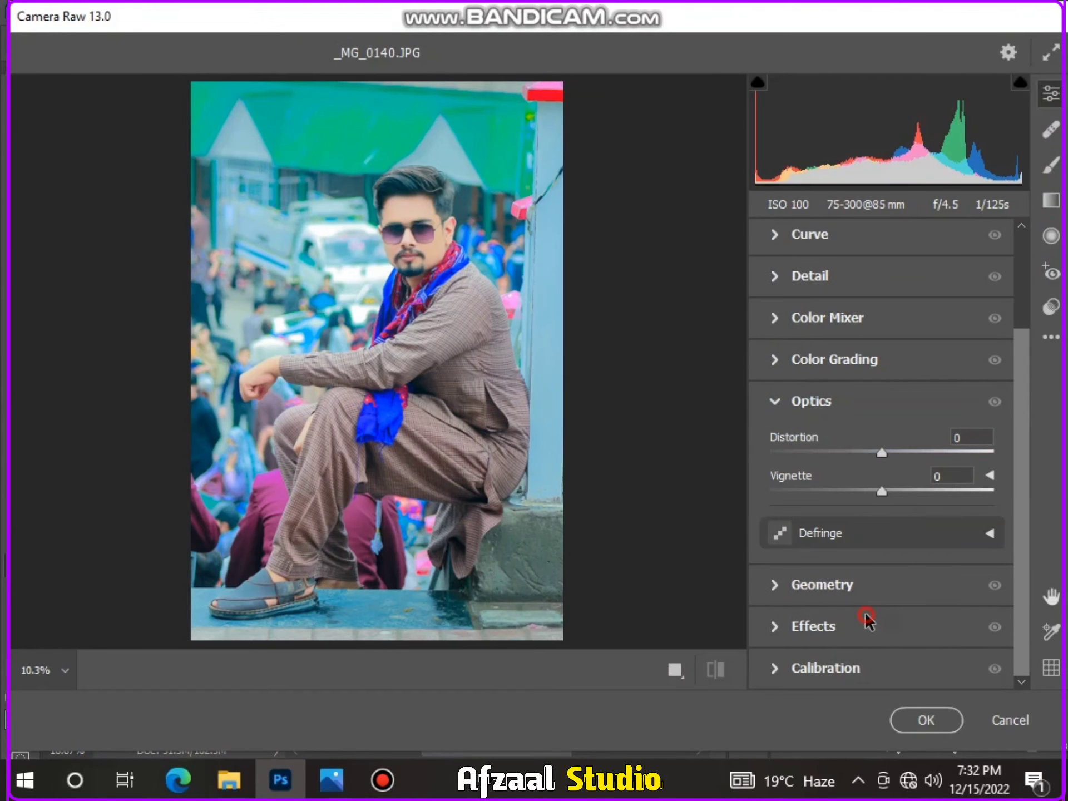
left_click(841, 305)
left_click(785, 334)
scroll(863, 428, "down", 5)
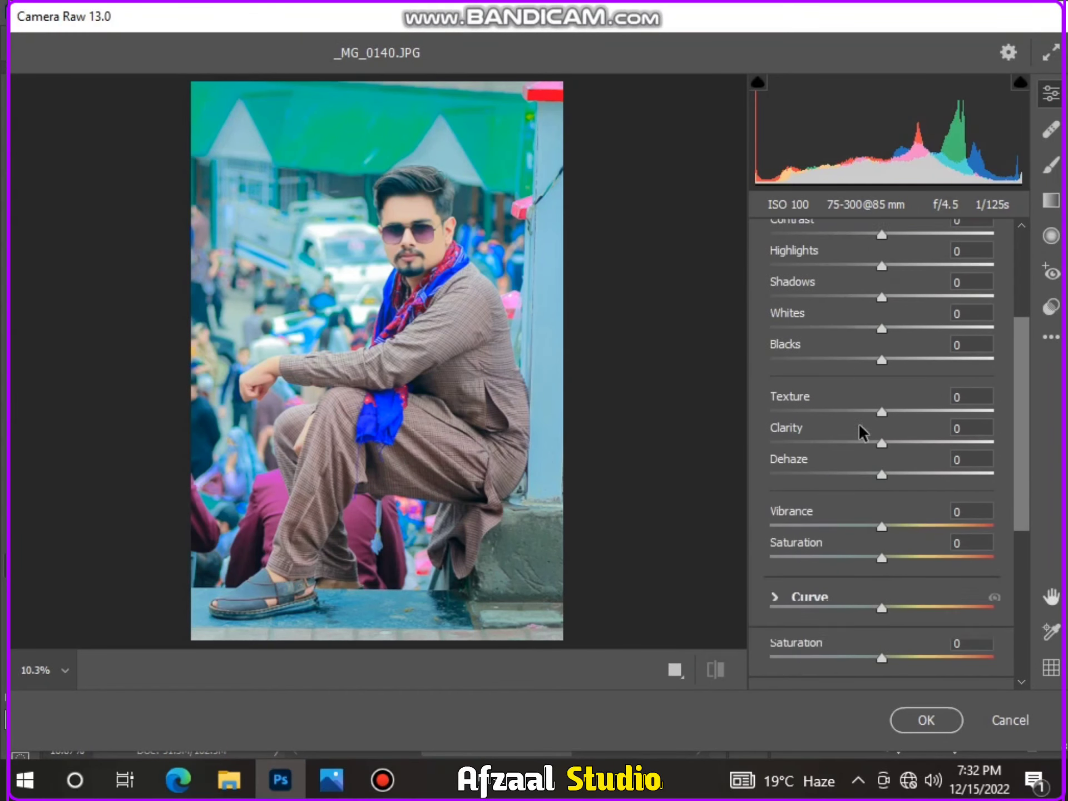
left_click(883, 635)
In Color Grading, tint the shadows yellow and the highlights to hue 44, saturation 67, with Blending 45 and Balance -7.
left_click_drag(814, 550, 814, 581)
scroll(829, 617, "down", 3)
left_click_drag(882, 609, 905, 612)
left_click_drag(843, 478, 839, 418)
left_click_drag(815, 577, 769, 577)
left_click_drag(917, 610, 816, 579)
left_click_drag(947, 450, 968, 429)
left_click(871, 578)
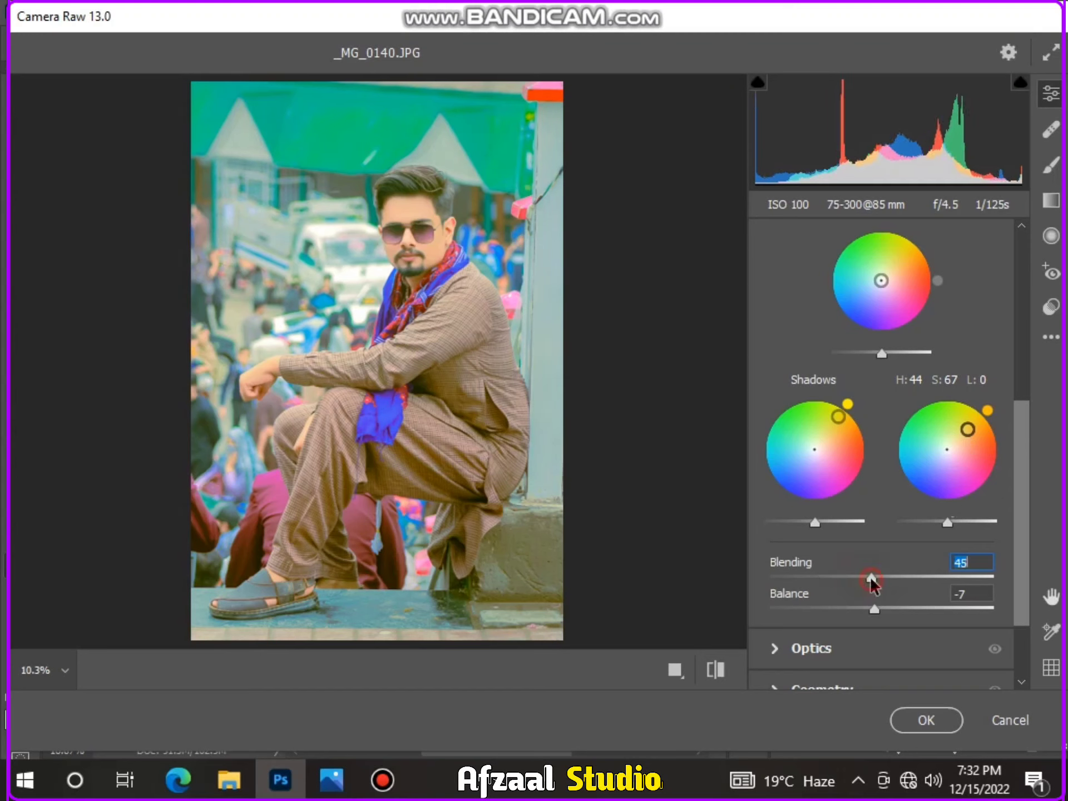
Try a Color Grading Blending of 10 and Balance of 0 with an orange tint in the midtones.
left_click_drag(870, 578, 790, 578)
double_click(864, 609)
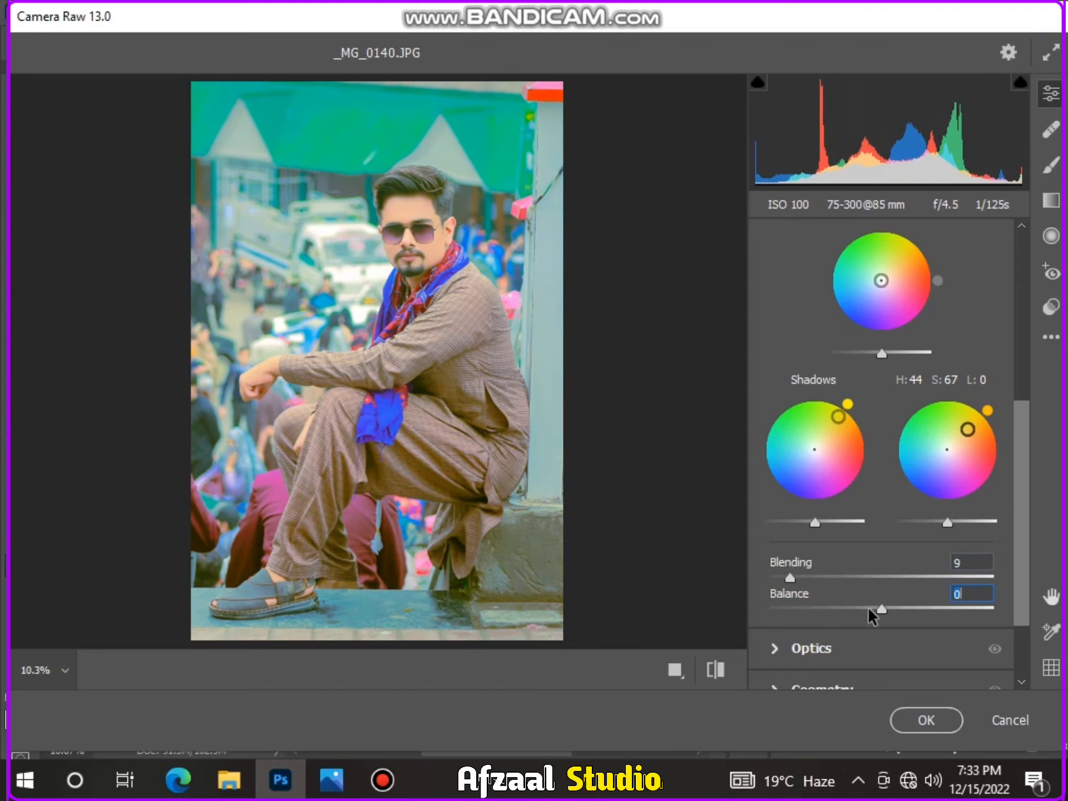
left_click_drag(865, 578, 792, 578)
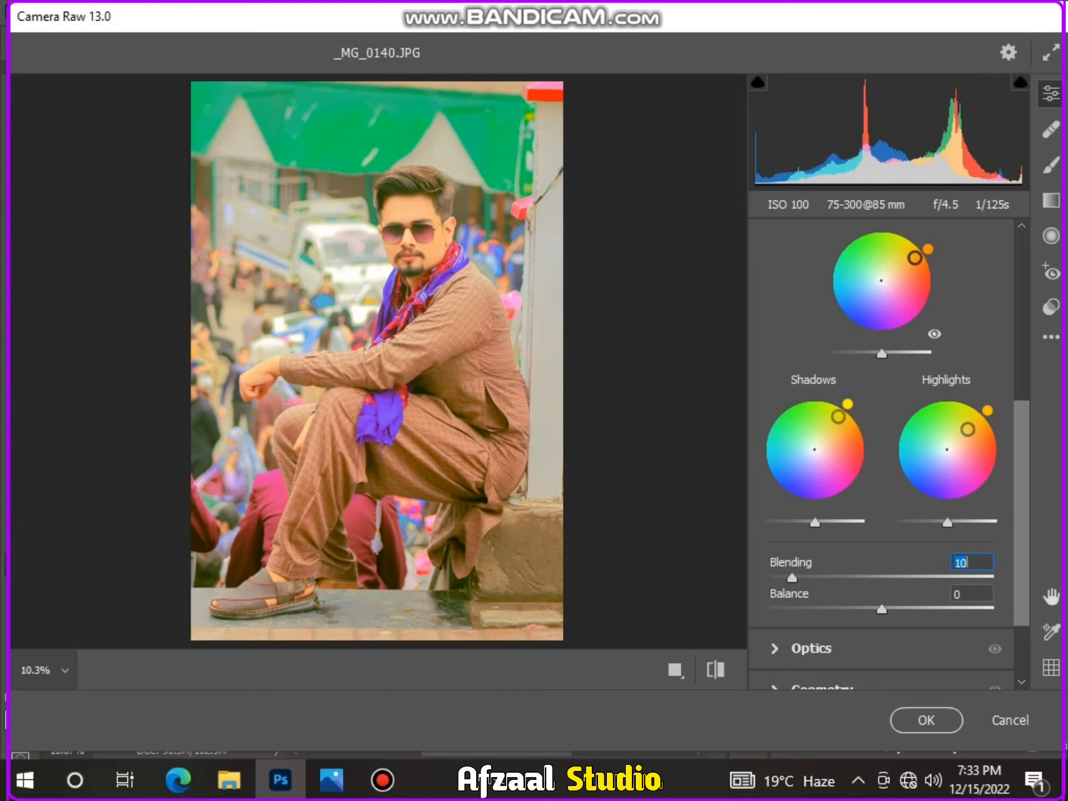
mouse_move(880, 359)
left_mouse_down()
mouse_move(812, 361)
mouse_move(868, 368)
left_mouse_up()
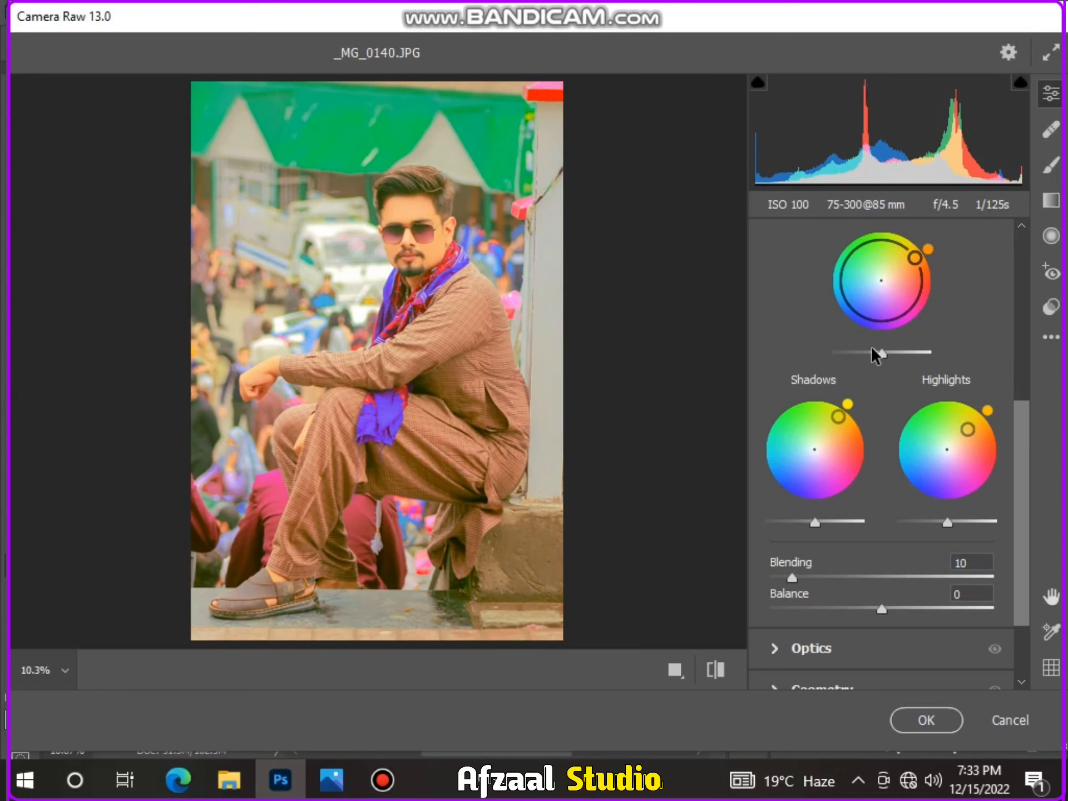
double_click(871, 346)
Undo the midtones tint and the last Blending and Balance changes, and apply the Camera Raw filter.
key("ctrl+z")
key("ctrl+z")
key("ctrl+z")
key("ctrl+z")
key("ctrl+z")
key("ctrl+z")
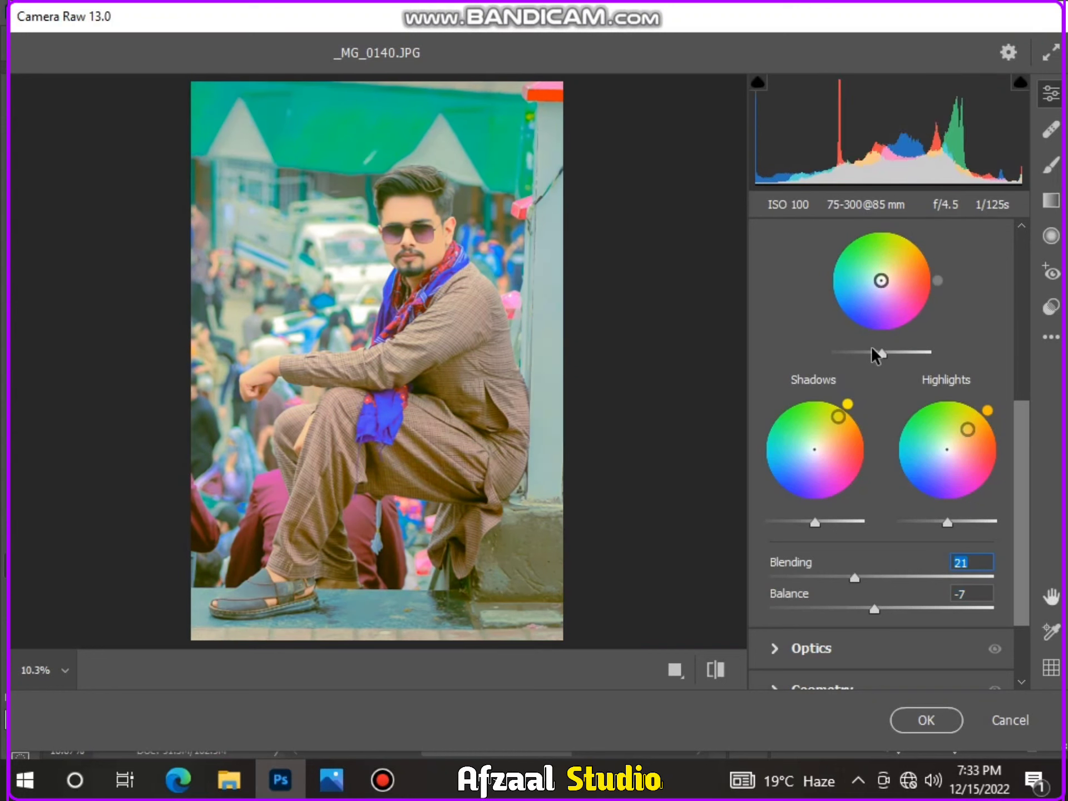
key("ctrl+z")
left_click(924, 719)
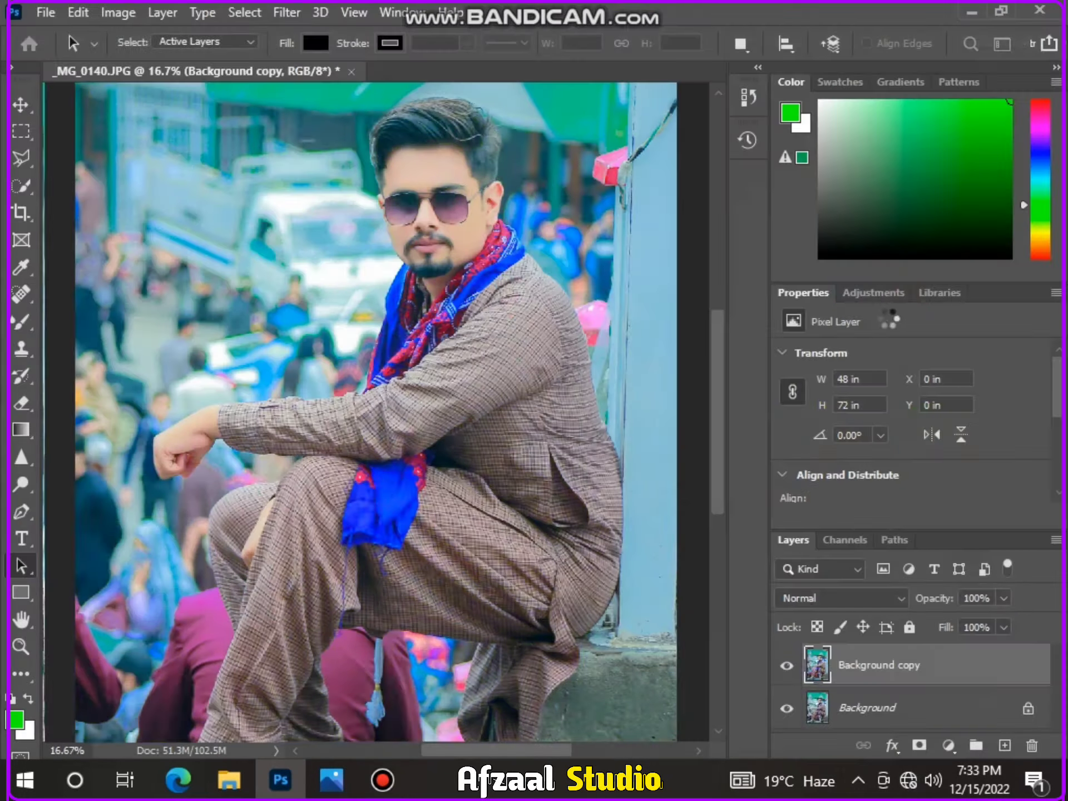
Reopen the Camera Raw filter and lower the Optics vignette to its minimum to darken the photo's corners, keeping Distortion at 0.
scroll(576, 349, "down", 1)
scroll(584, 358, "up", 4)
scroll(587, 365, "up", 1)
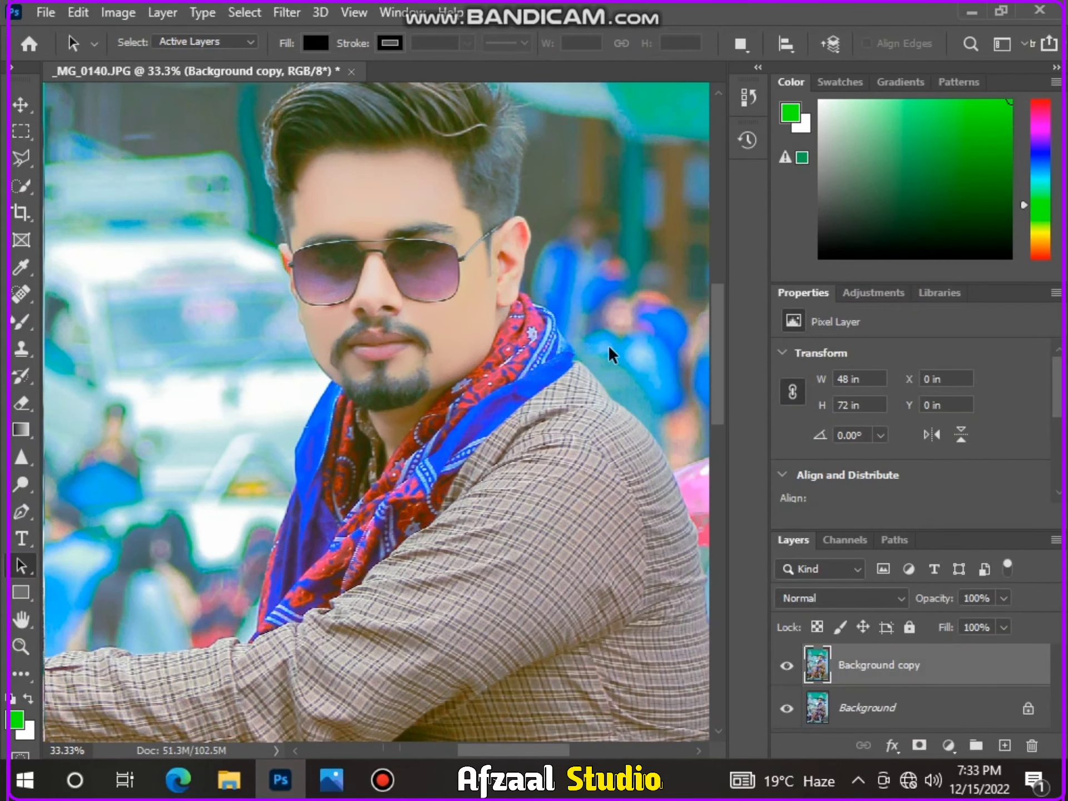
key("ctrl+shift+a")
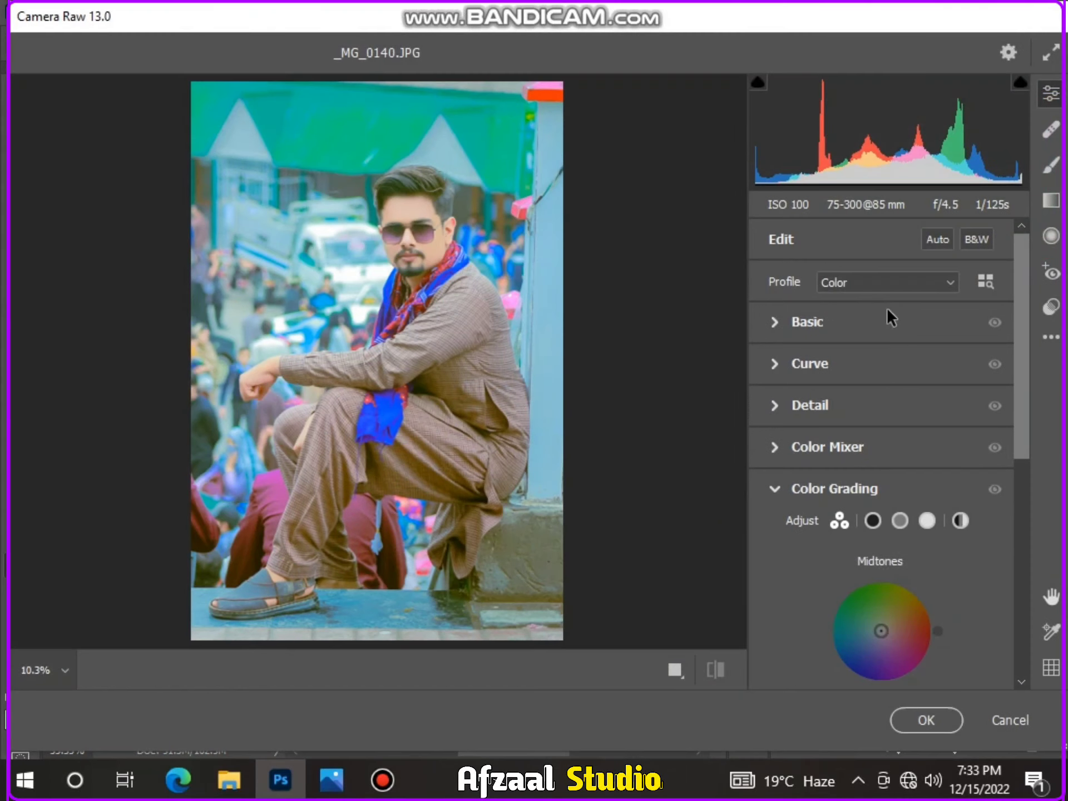
scroll(876, 385, "down", 5)
left_click(869, 550)
left_click(895, 453)
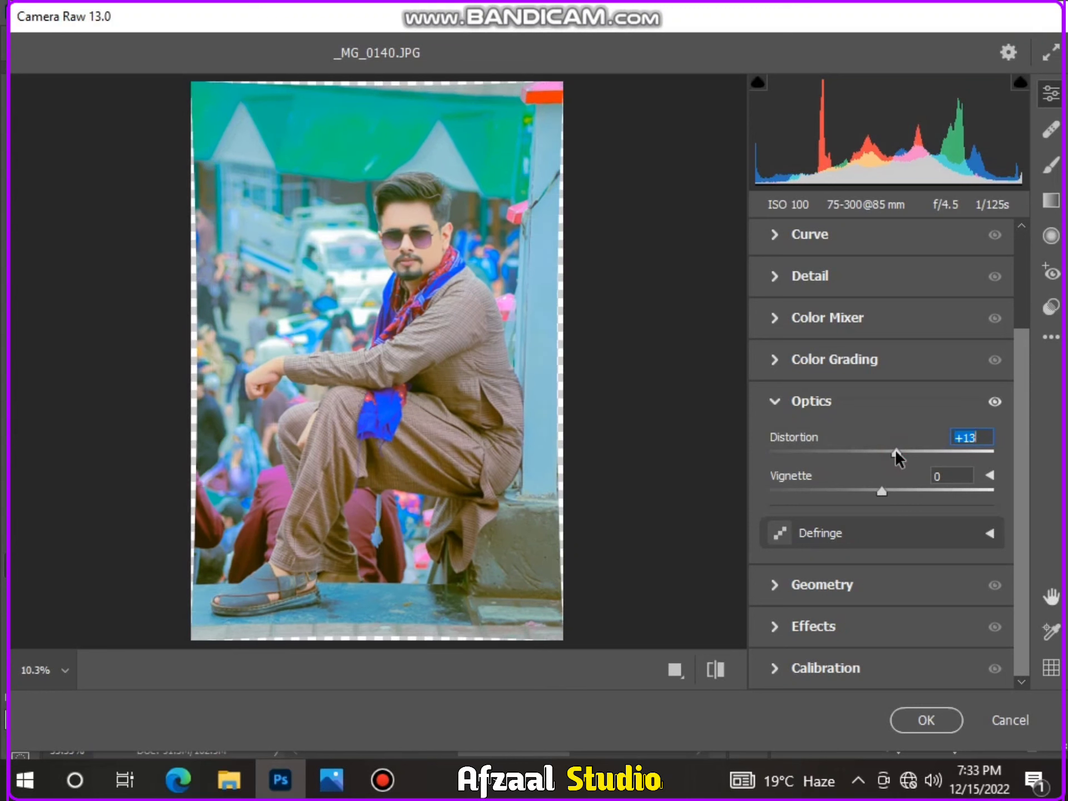
left_click(867, 452)
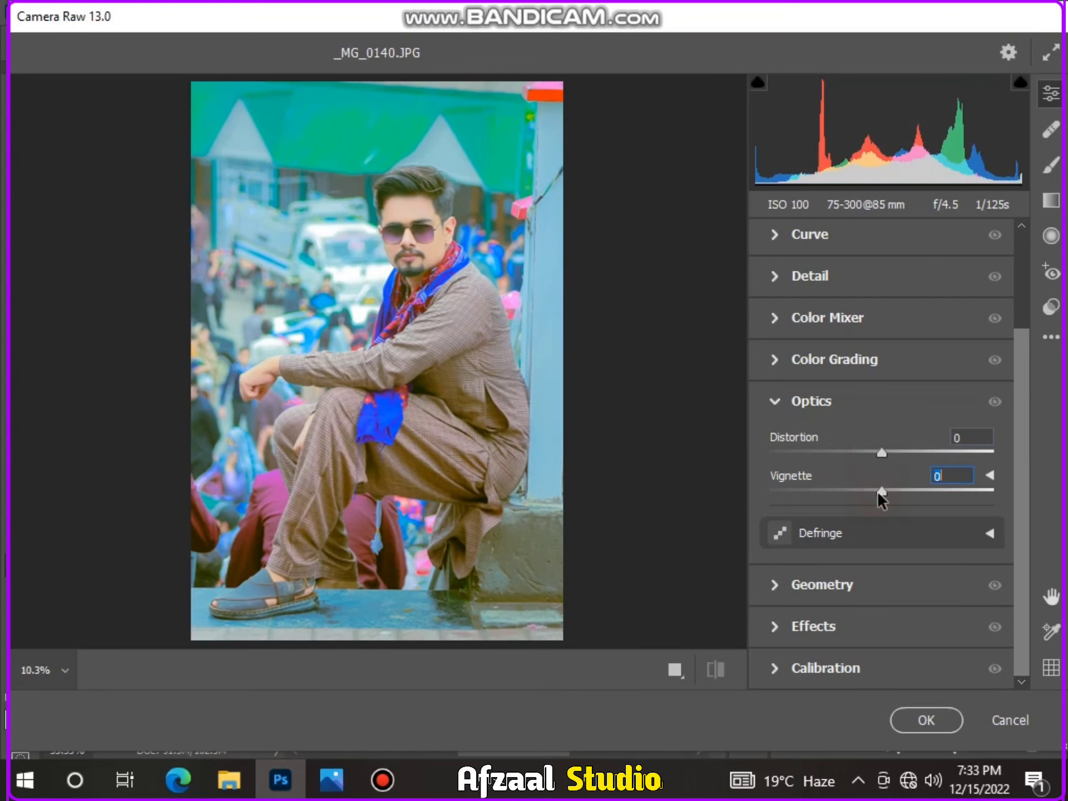
left_click_drag(882, 490, 584, 476)
Set the Grain effect to 18 and the Vignetting effect to +11.
left_click(851, 584)
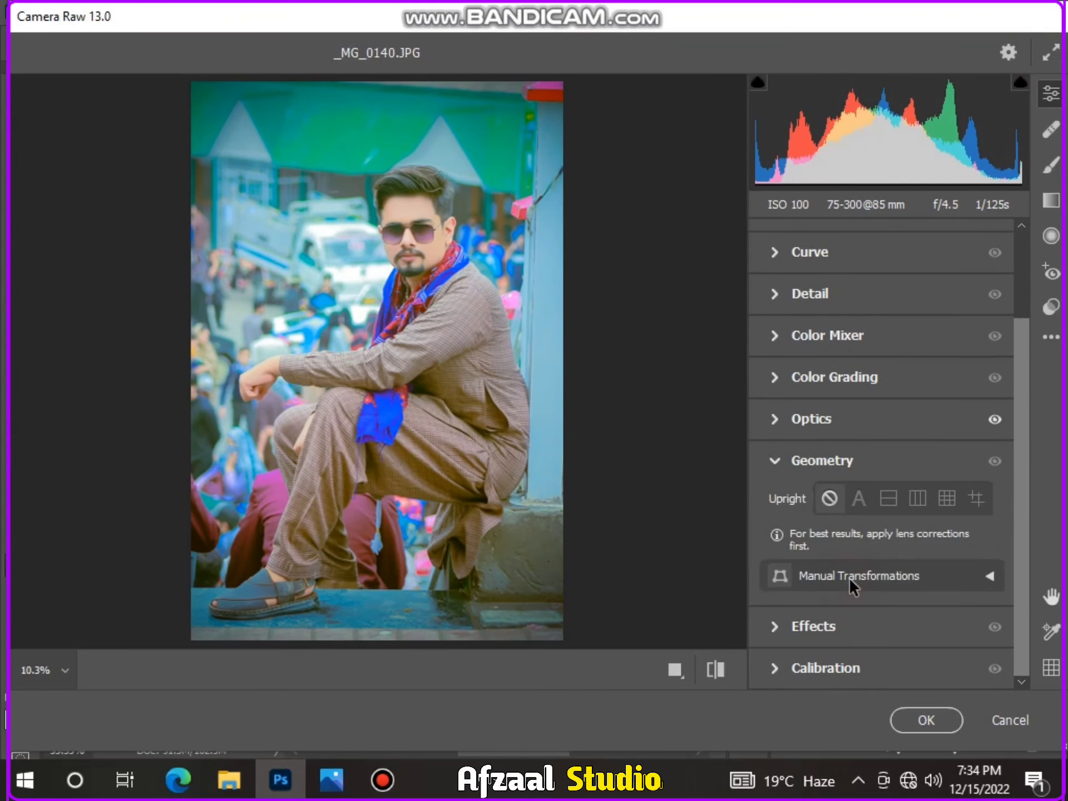
left_click(889, 626)
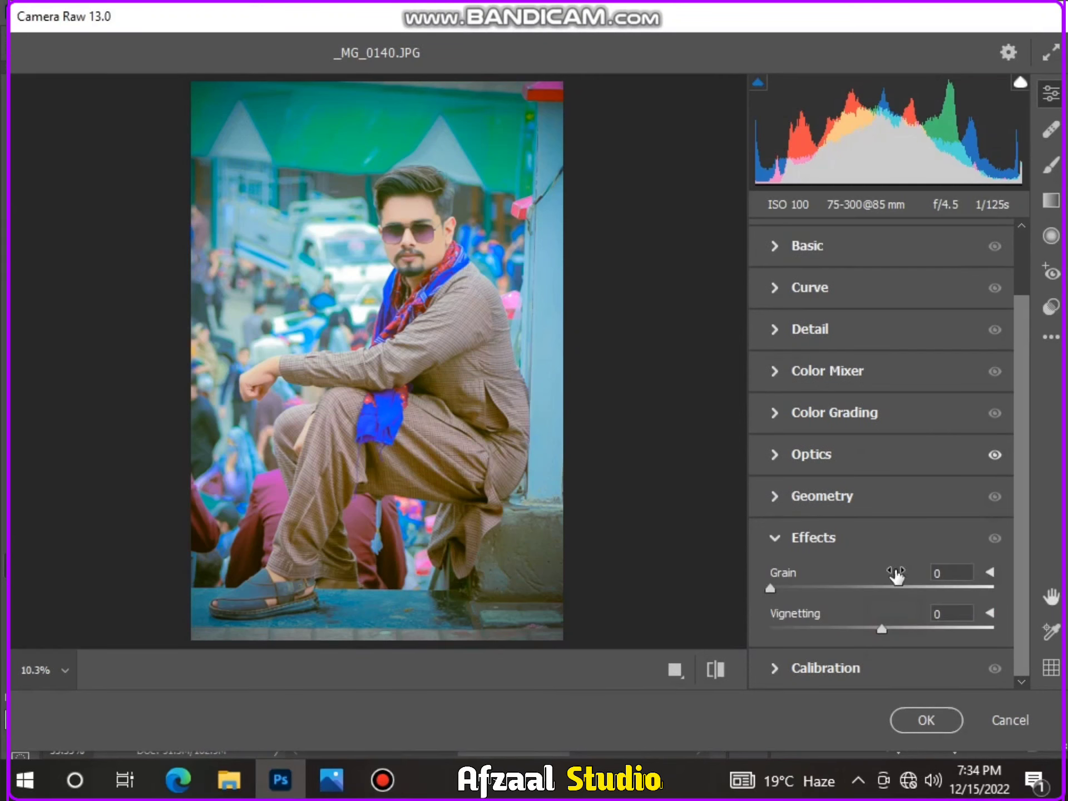
left_click_drag(882, 629, 894, 629)
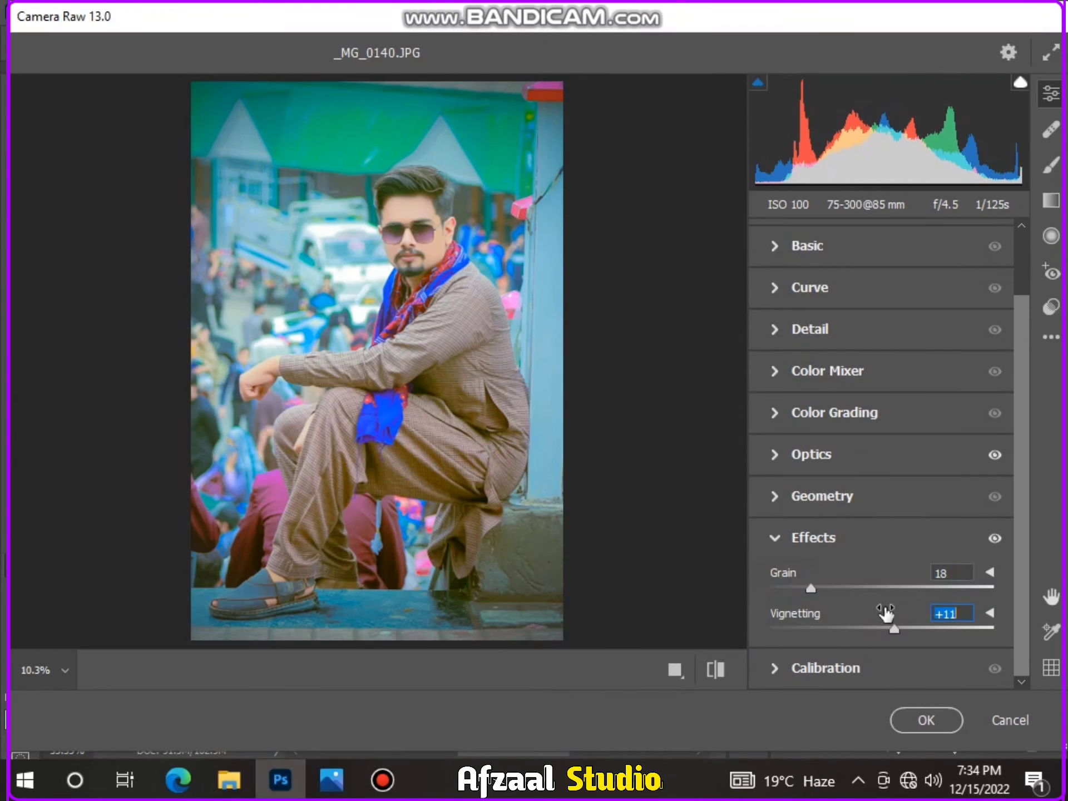
Slightly adjust the color calibration of the photo.
left_click(856, 670)
scroll(877, 532, "up", 1)
scroll(882, 452, "down", 1)
left_click_drag(881, 450, 893, 481)
In the Basic settings, set Contrast +7, Highlights -25, Shadows +11, Whites +21, Blacks -1 and Texture +9.
scroll(884, 390, "up", 10)
left_click(882, 322)
left_click_drag(882, 433, 889, 436)
left_click_drag(881, 466, 882, 562)
scroll(890, 545, "down", 2)
left_click(892, 512)
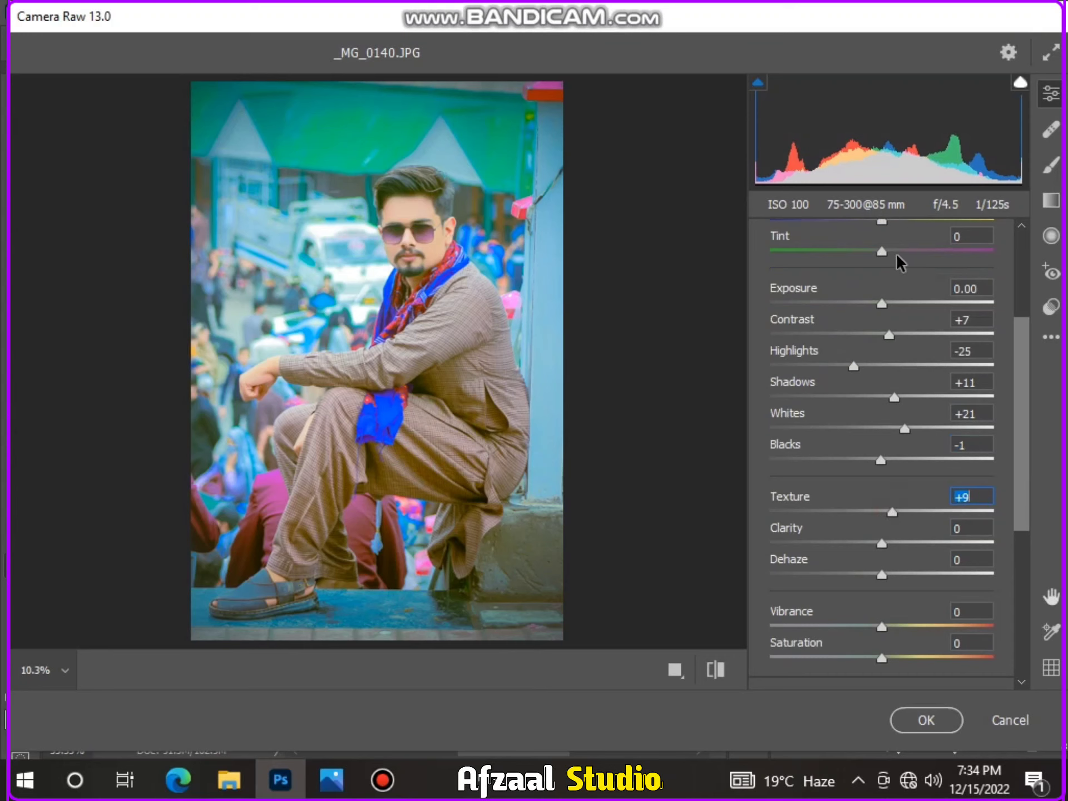
scroll(918, 289, "up", 2)
scroll(886, 501, "down", 5)
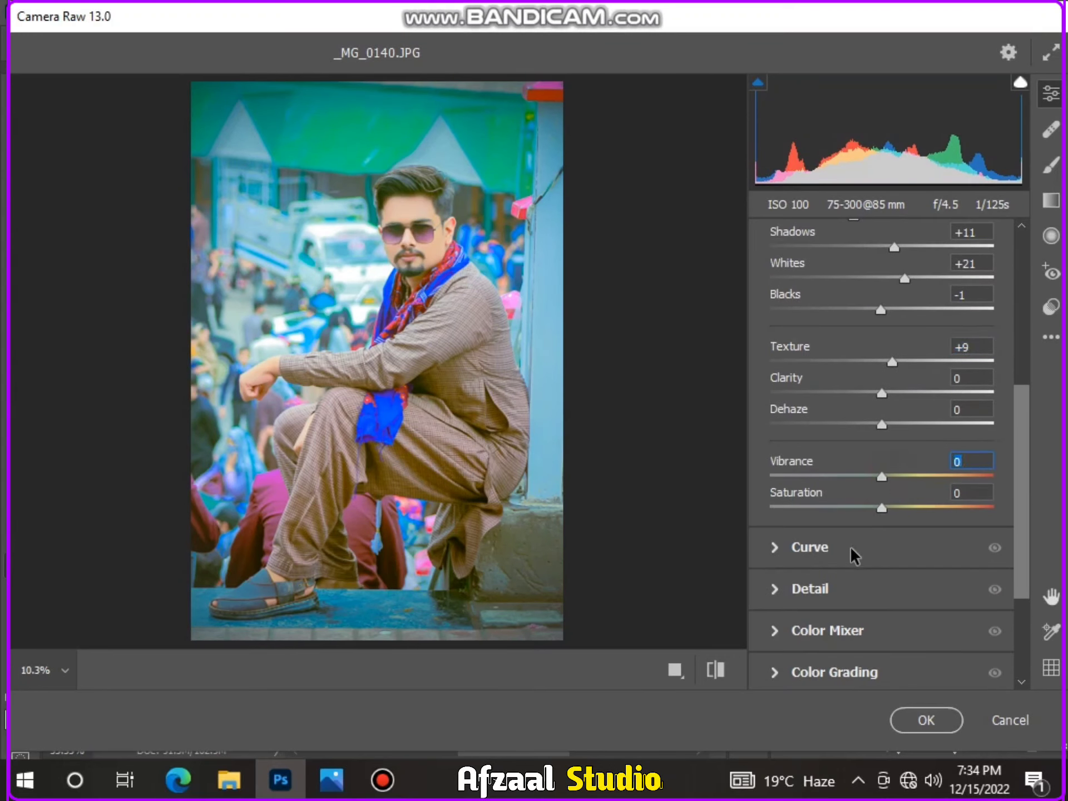
Adjust the parametric curve with Highlights +11, Lights +1, Darks +9 and Shadows -9.
left_click(851, 548)
left_click_drag(882, 587, 883, 619)
scroll(895, 556, "down", 1)
left_click_drag(881, 550, 870, 582)
scroll(857, 514, "down", 1)
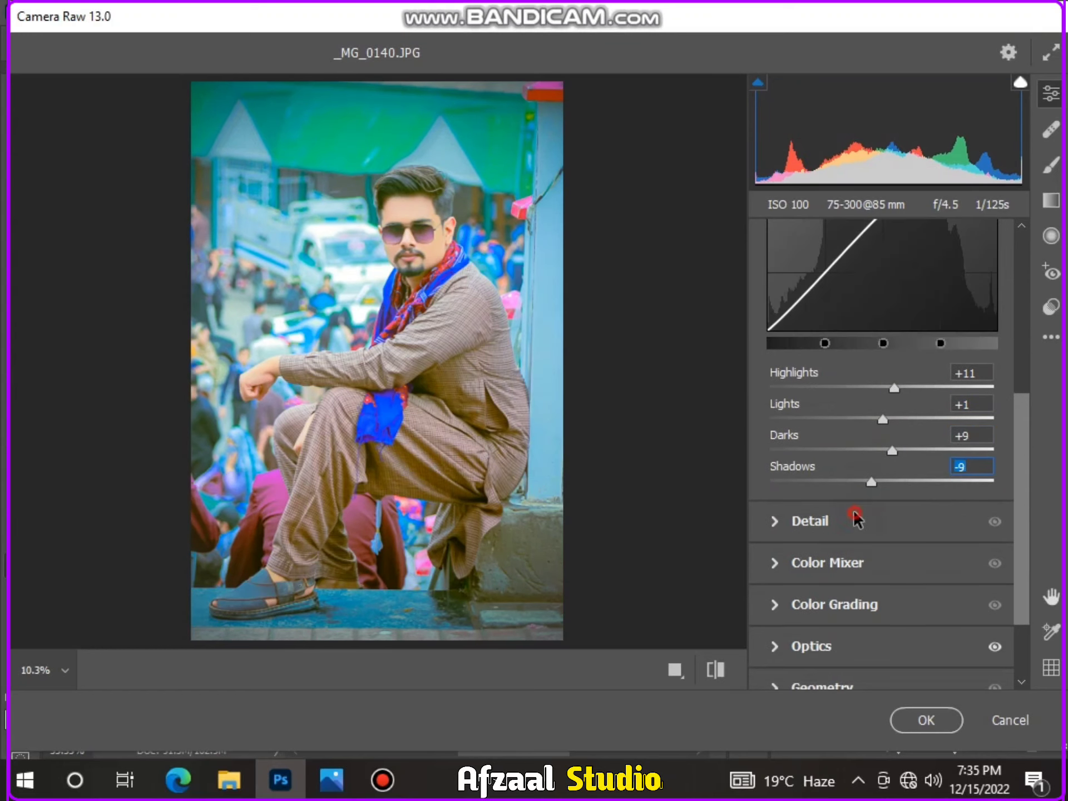
In the Color Mixer's HSL settings, set the luminance of Reds to +9 and Oranges to +1.
left_click(856, 519)
left_click(897, 526)
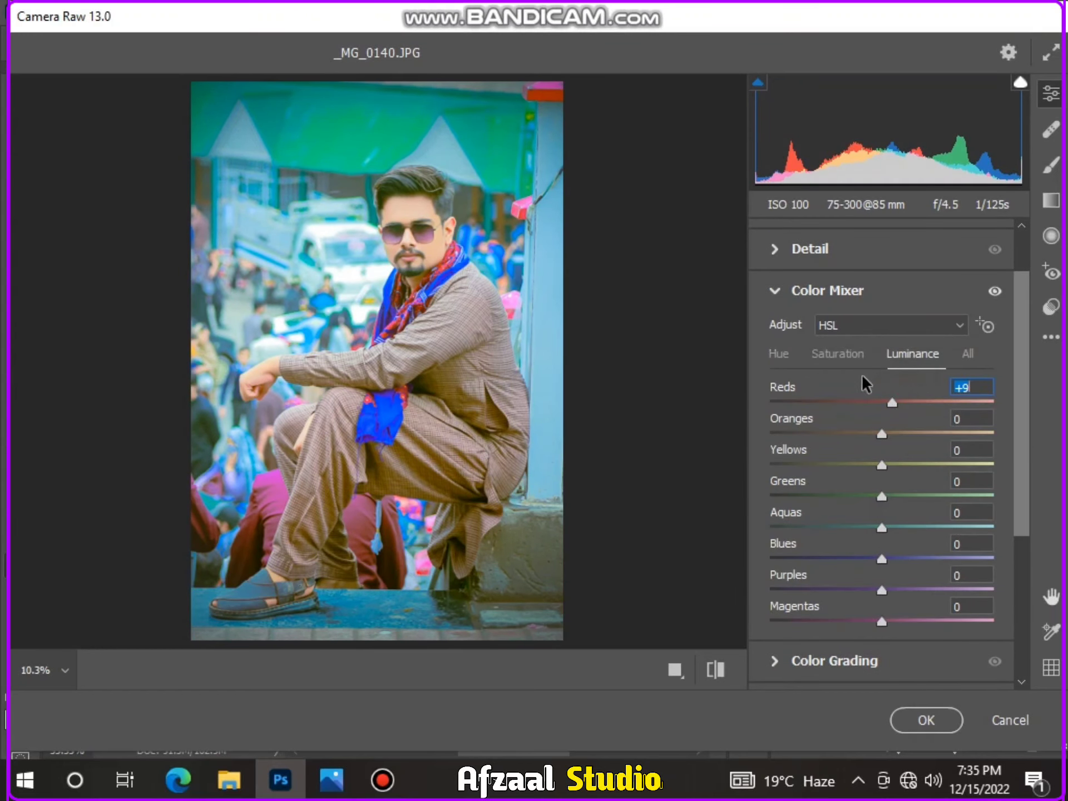
key("ctrl+plus")
key("ctrl+plus")
key("ctrl+plus")
key("ctrl+plus")
left_click_drag(448, 226, 448, 577)
left_click_drag(878, 437, 892, 443)
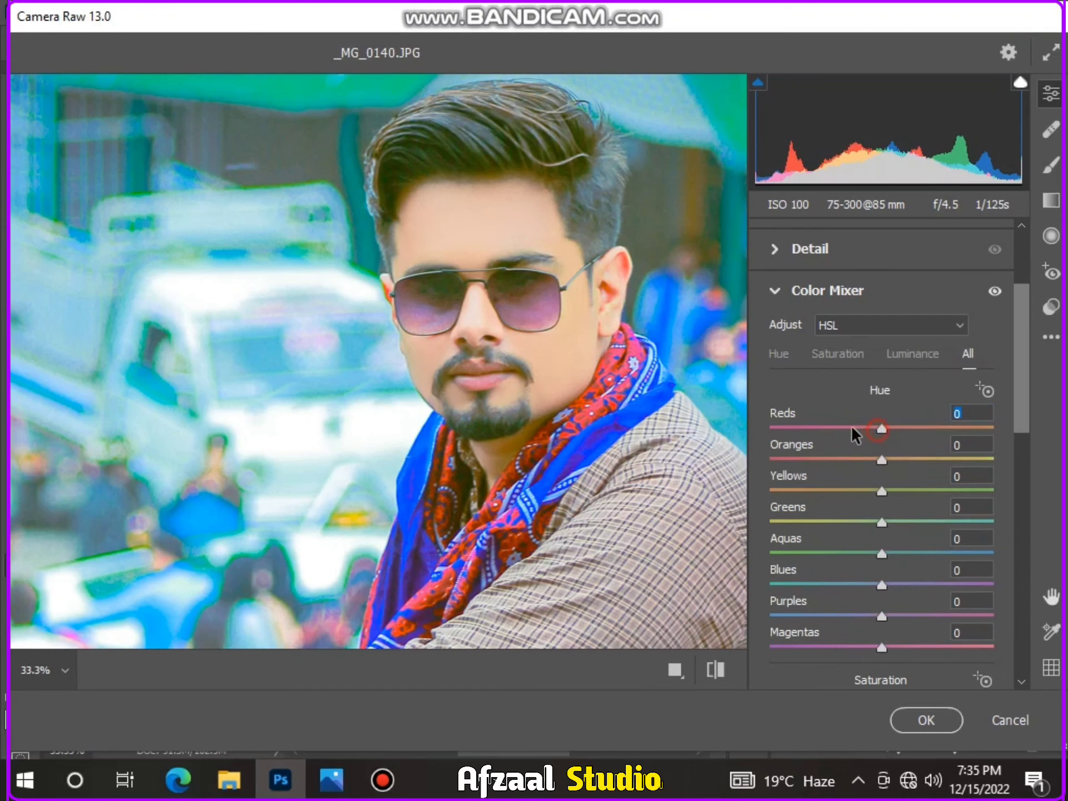
Set the Color Mixer hues to Reds +13, Oranges +14 and Yellows -19, and apply the Camera Raw filter.
left_click_drag(854, 434, 861, 492)
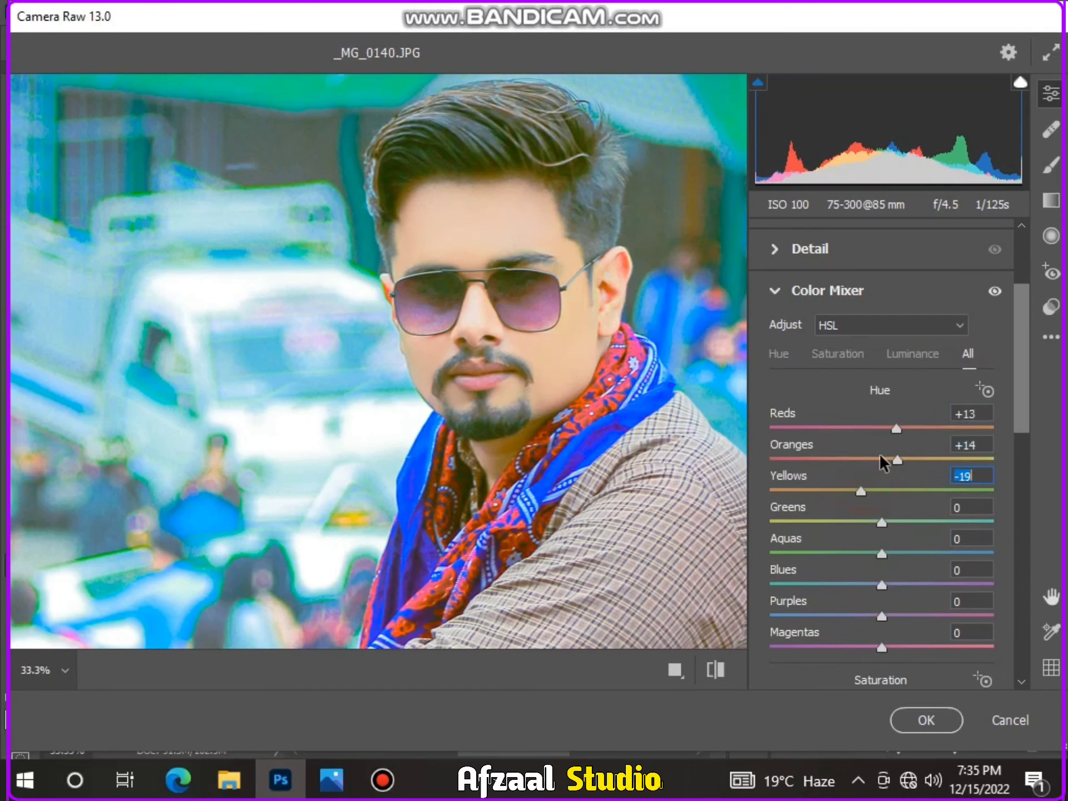
left_click(905, 356)
key("ctrl+minus")
key("ctrl+minus")
key("ctrl+minus")
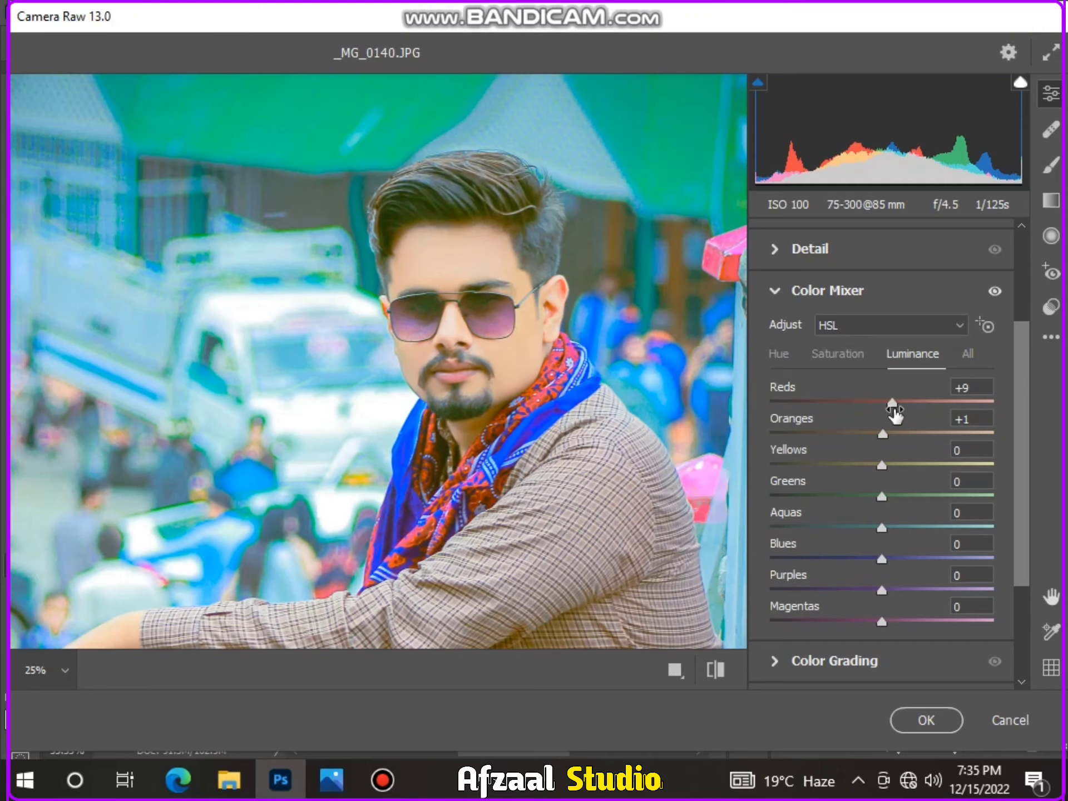
scroll(835, 492, "down", 3)
left_click(924, 718)
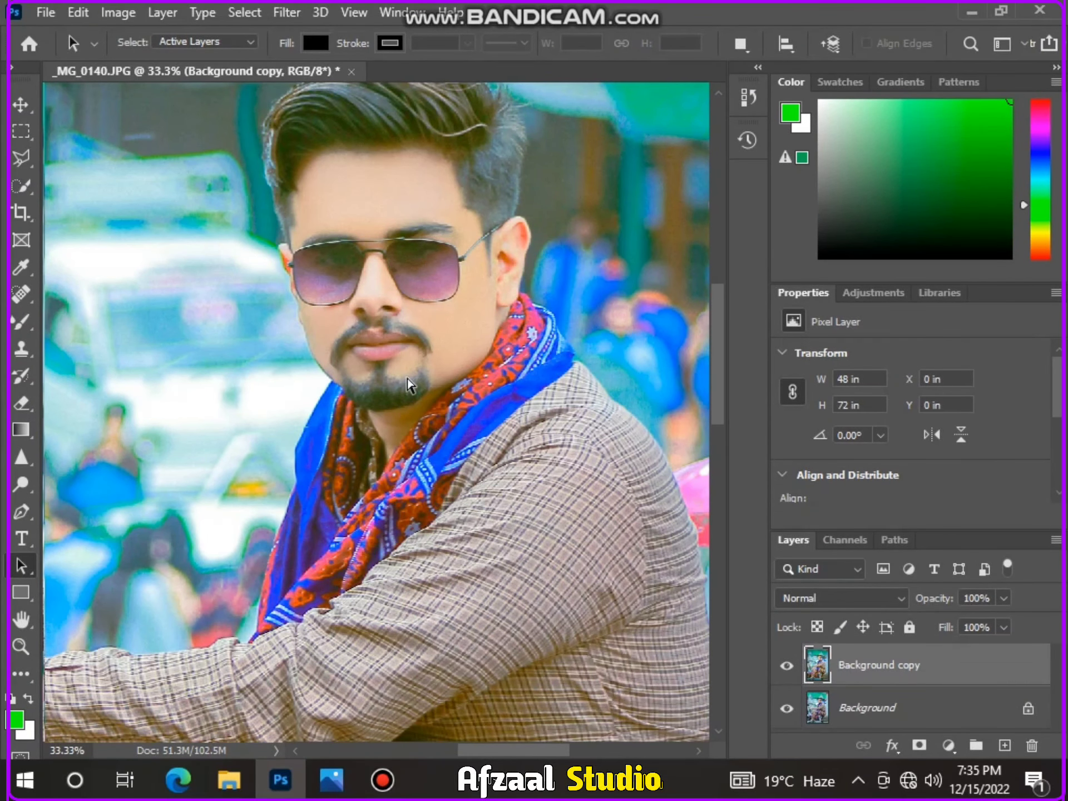
Crop the photo to about 42.4 by 54.2 in, trimming the edges and the foreground below the man's knees.
key("ctrl+minus")
key("ctrl+minus")
key("ctrl+minus")
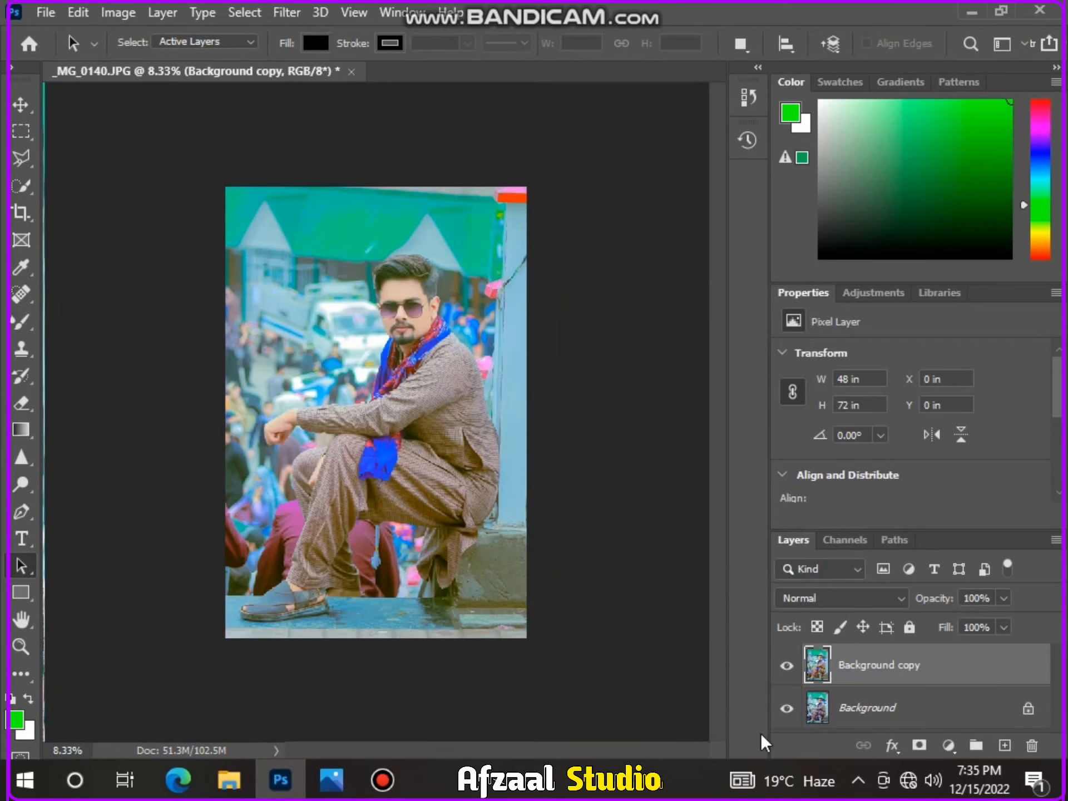
left_click(25, 211)
left_click_drag(251, 207, 528, 556)
key("Return")
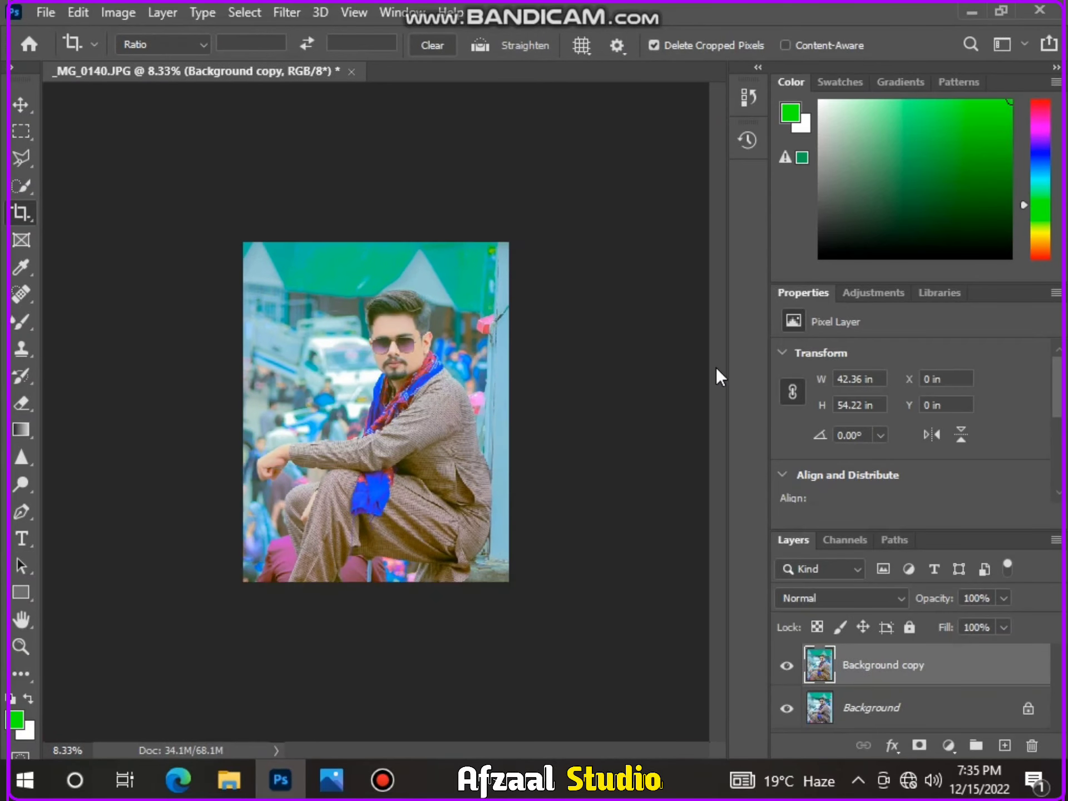
key("ctrl+plus")
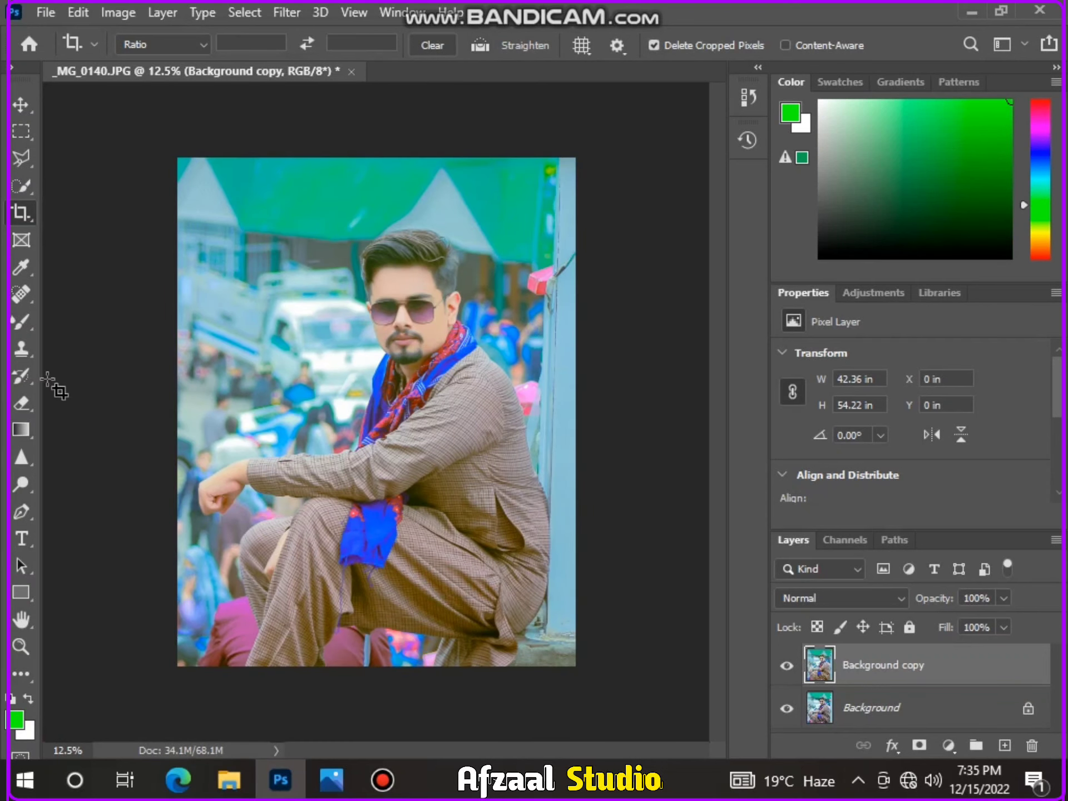
left_click(286, 12)
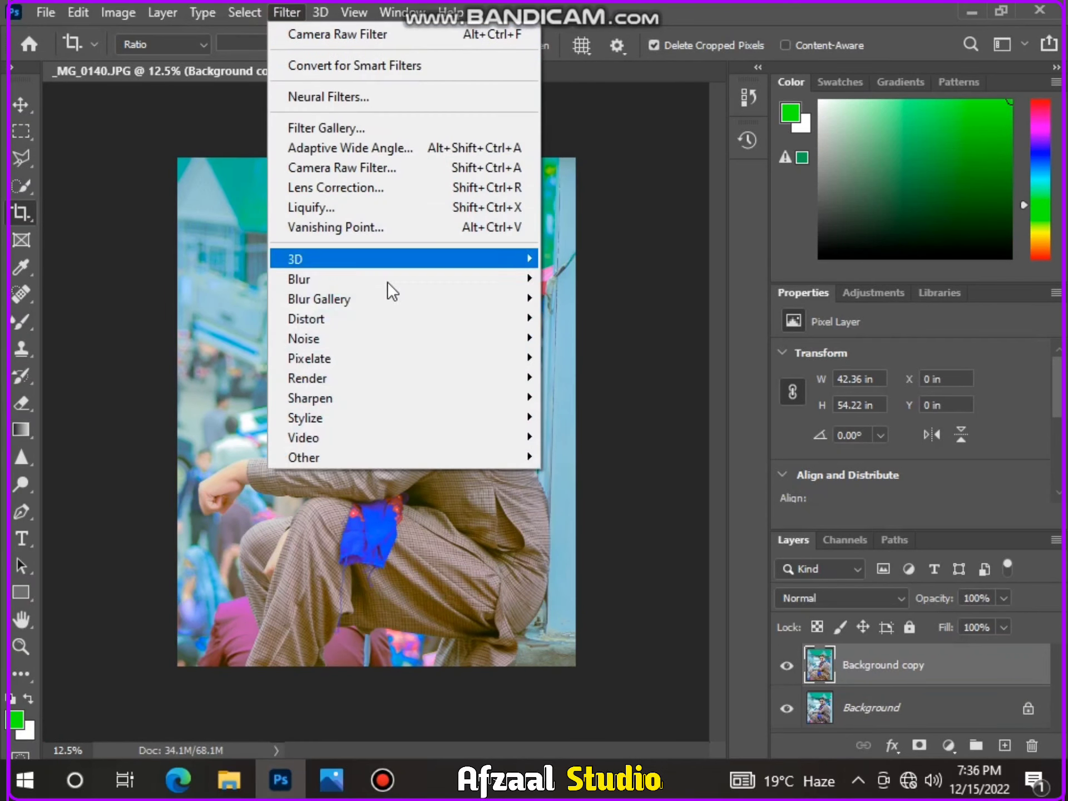
mouse_move(398, 297)
left_click(595, 336)
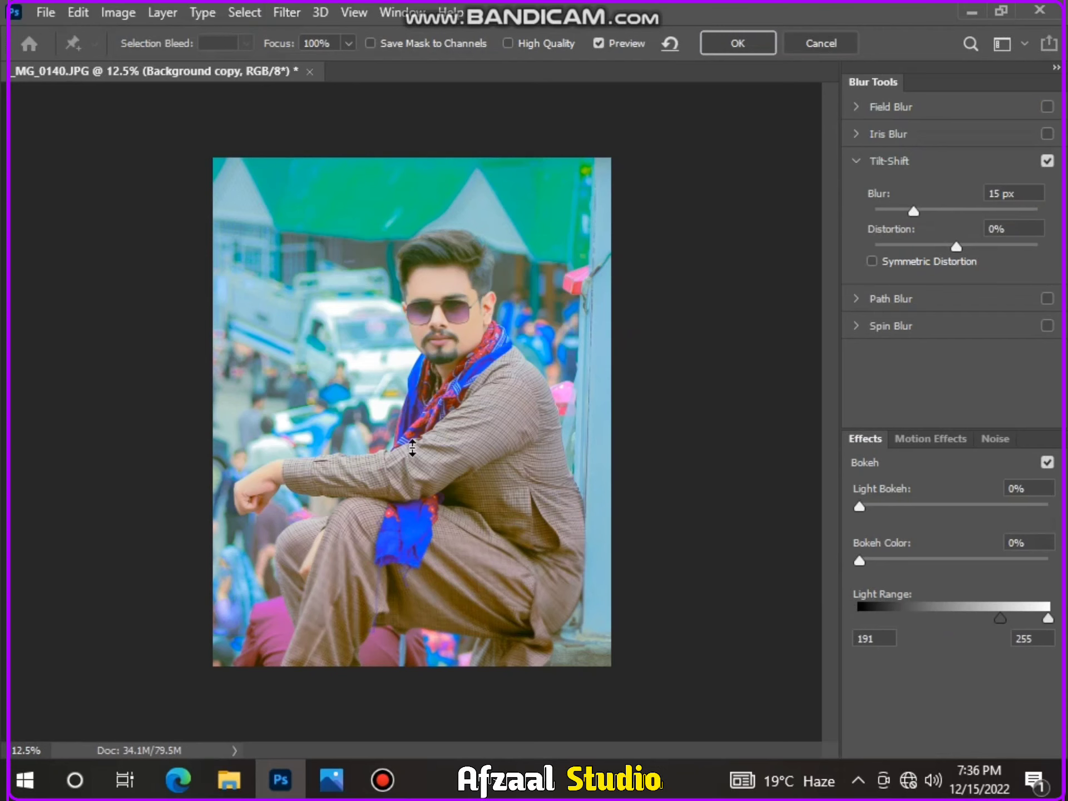
left_click(837, 44)
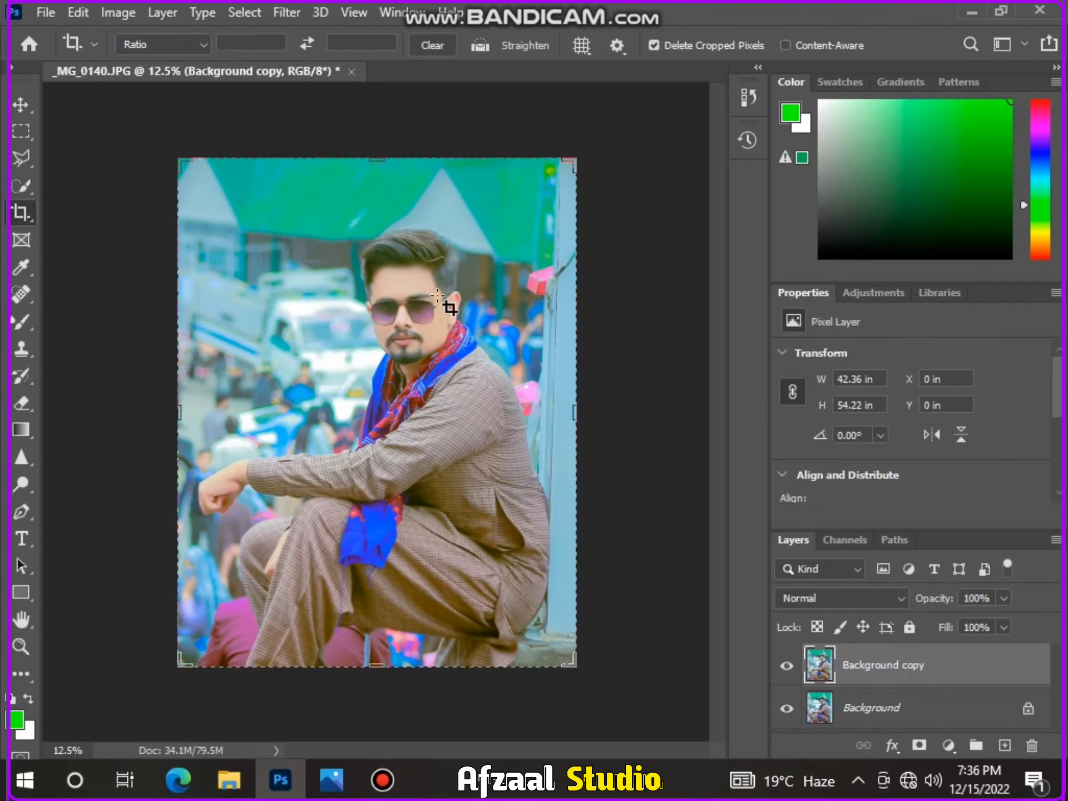
Add a Tilt-Shift blur centered on the man's chin, widening its sharp zone to cover his head and upper body.
left_click(286, 12)
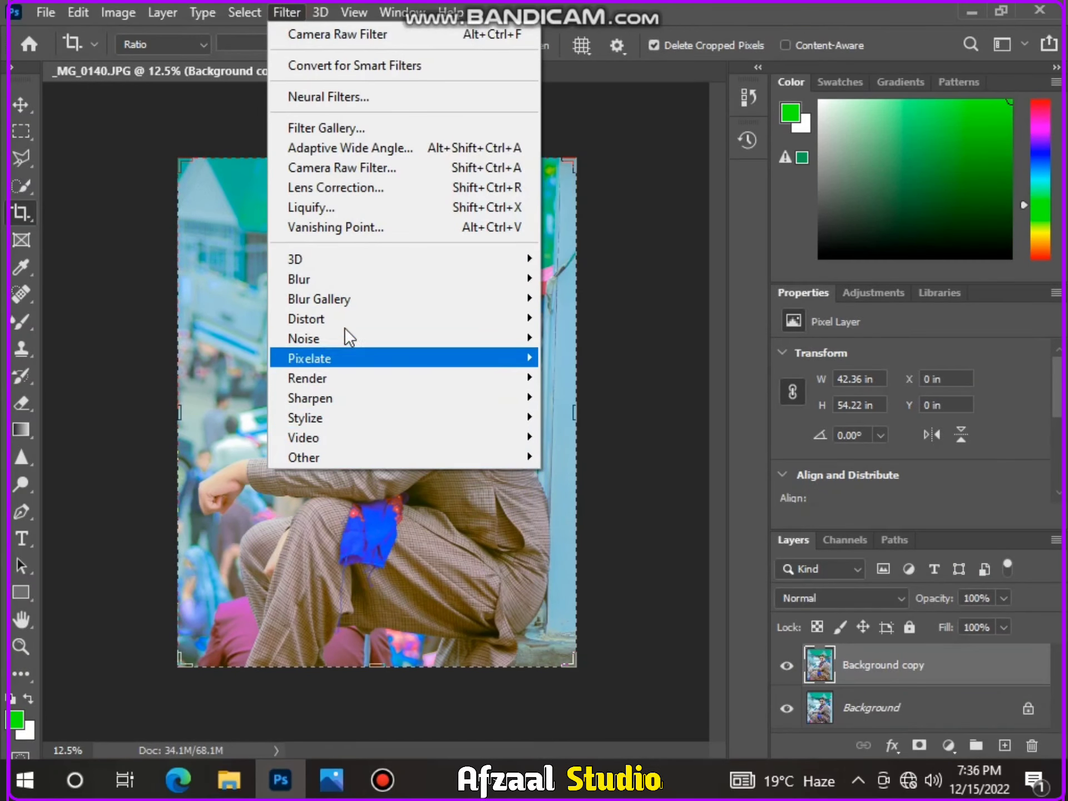
mouse_move(346, 294)
left_click(589, 336)
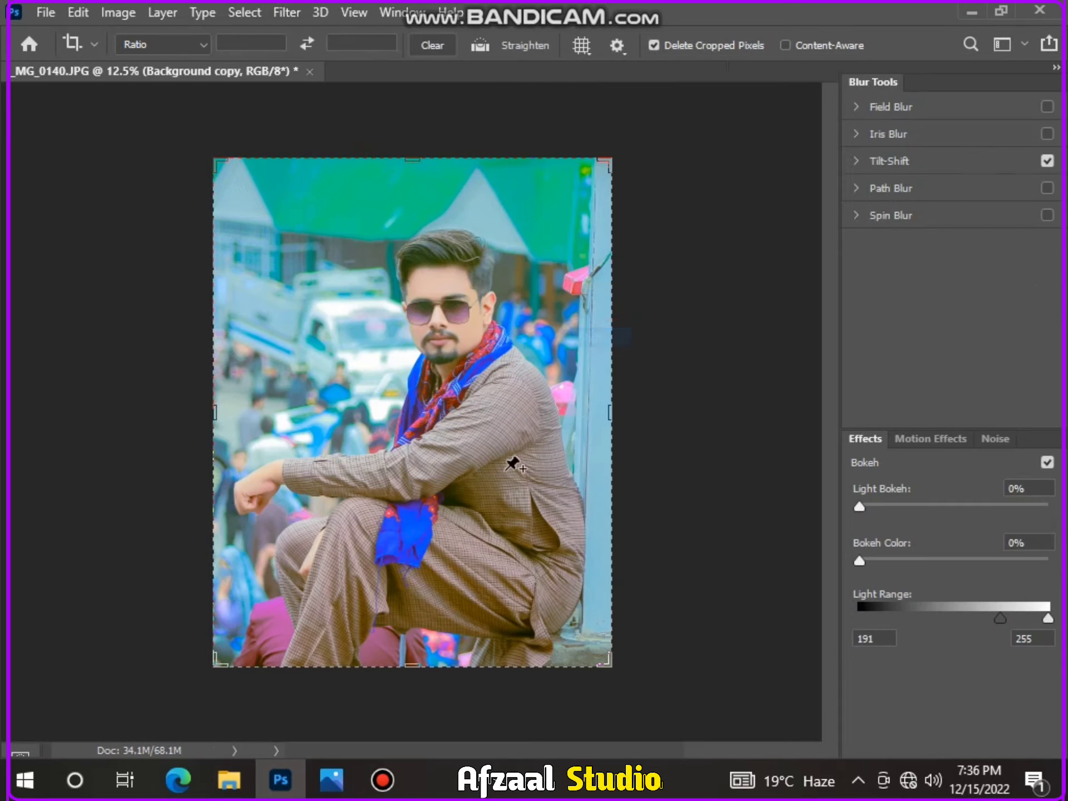
left_click_drag(409, 424, 443, 426)
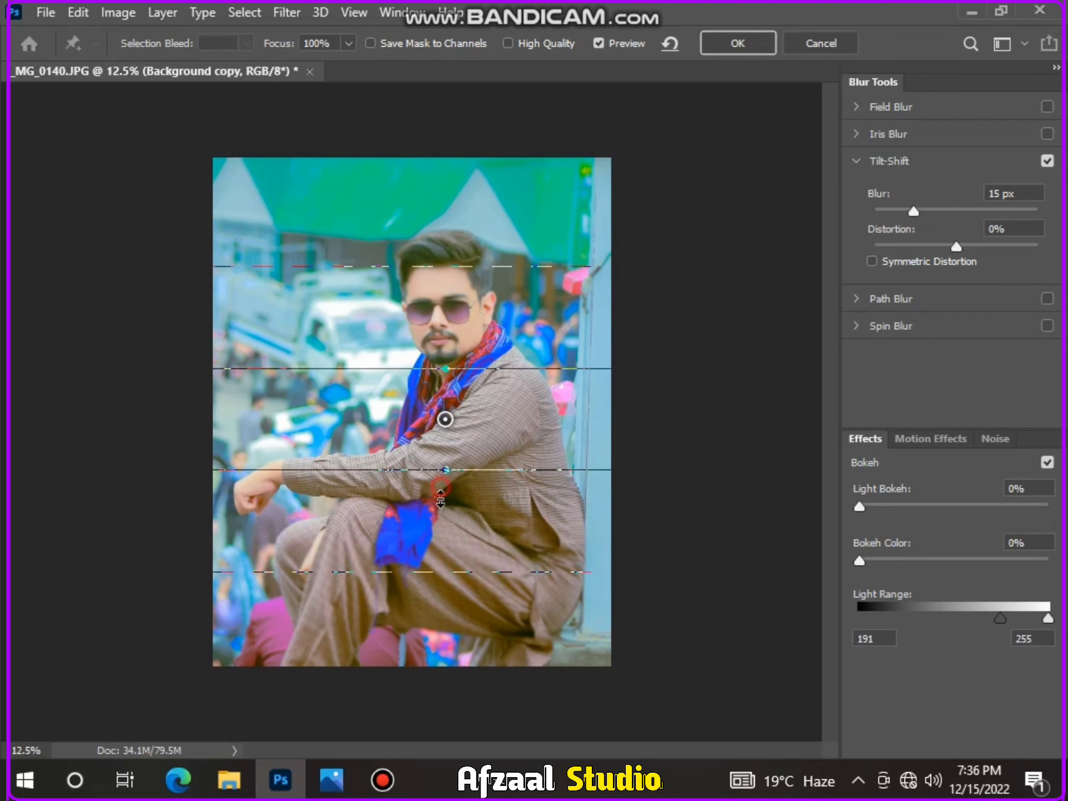
left_click_drag(440, 497, 437, 567)
left_click_drag(443, 371, 445, 122)
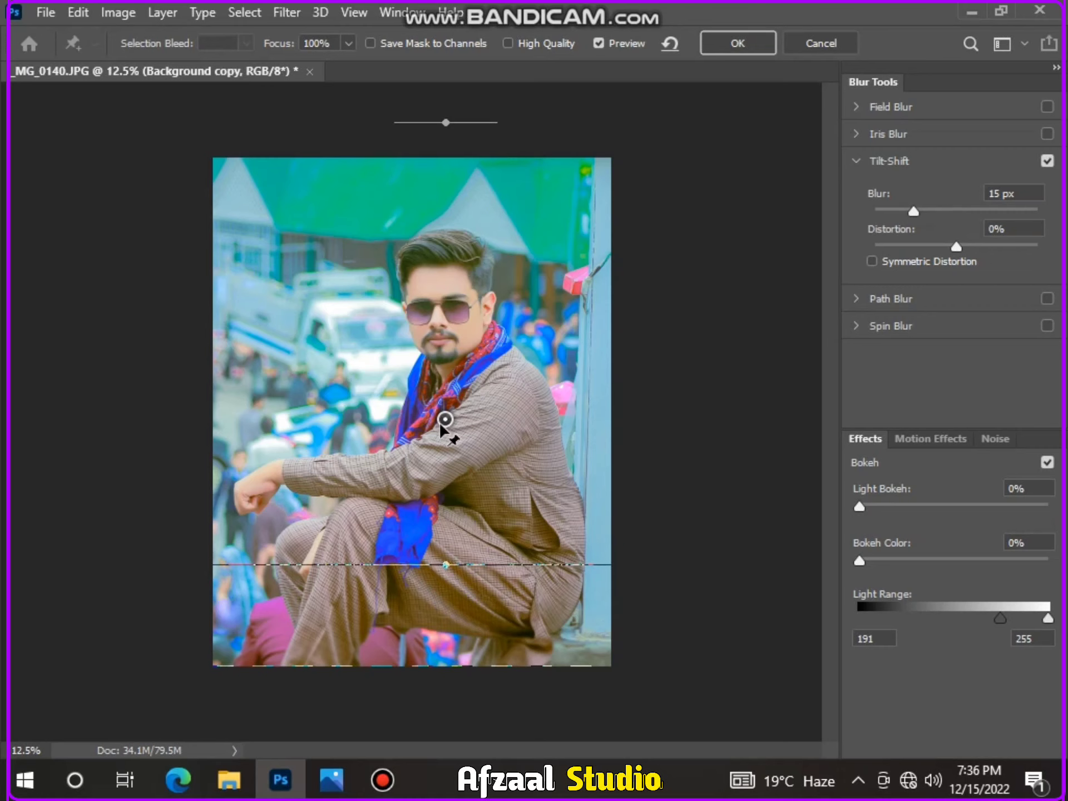
left_click_drag(440, 425, 460, 336)
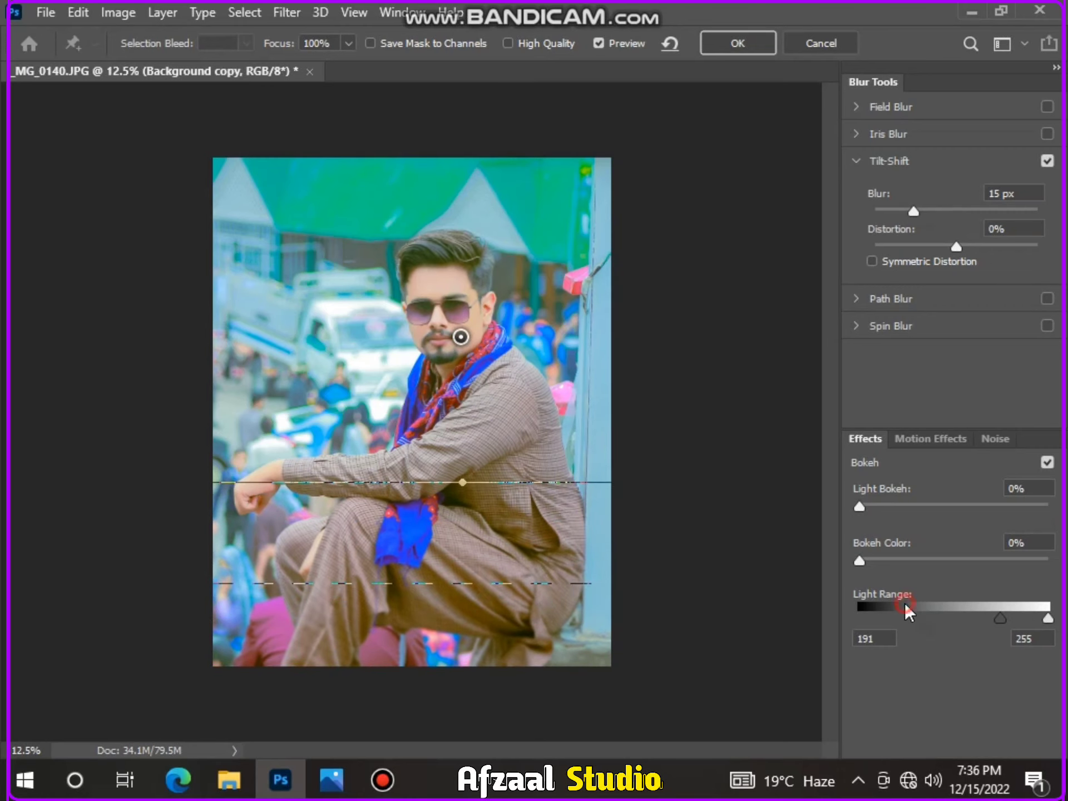
Set the blur's Light Range to 0–255, Bokeh Color to 34% and Blur to 22 px, and finish the Tilt-Shift filter.
left_click_drag(978, 620, 857, 612)
mouse_move(859, 506)
left_mouse_down()
mouse_move(1032, 508)
mouse_move(859, 506)
left_mouse_up()
left_click_drag(869, 557, 922, 560)
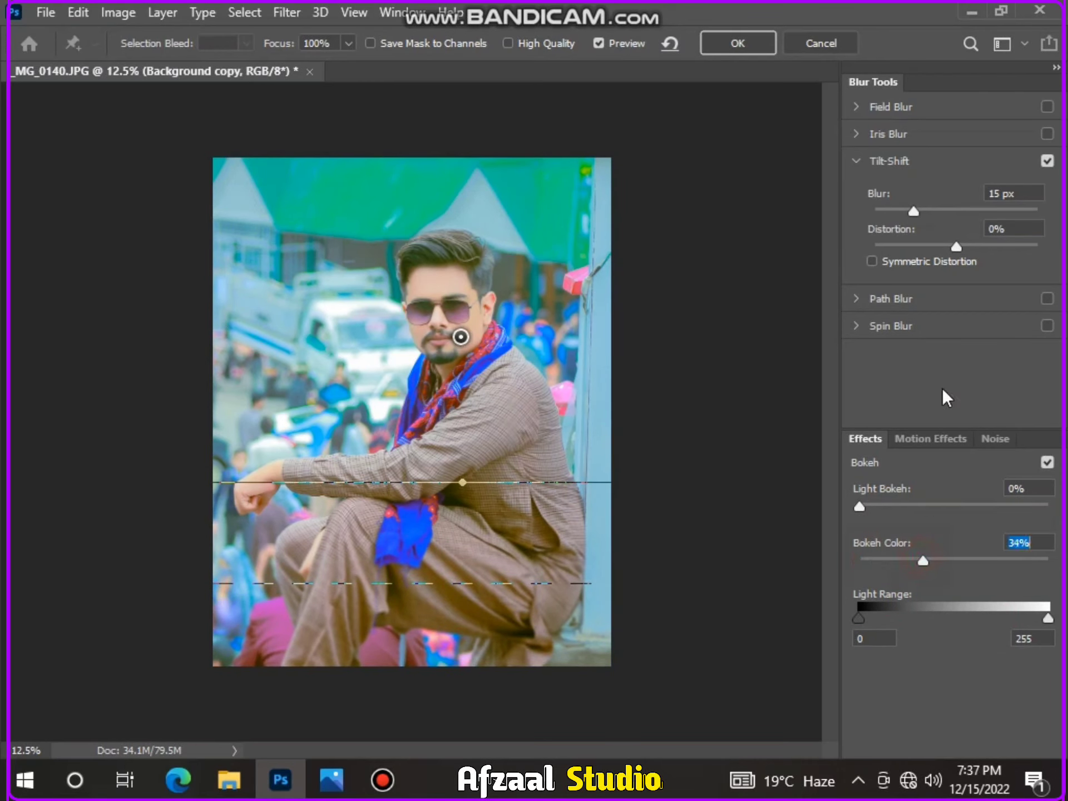
left_click_drag(915, 211, 921, 211)
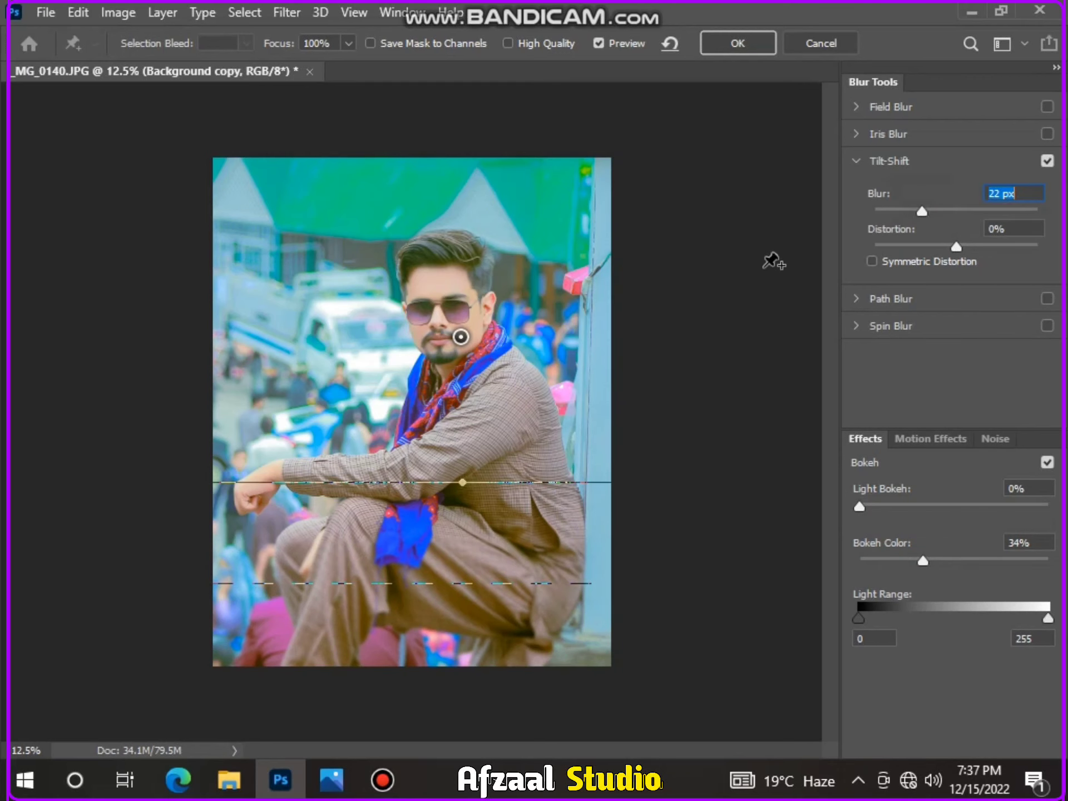
left_click(830, 43)
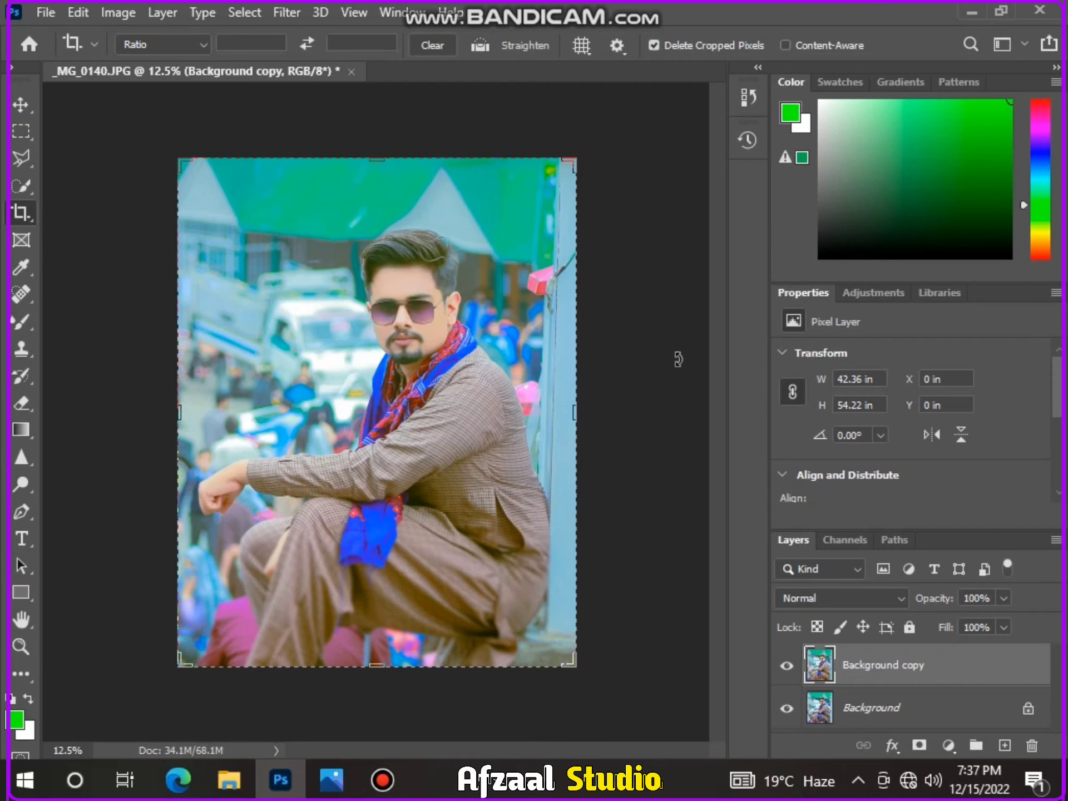
Add a white inside stroke to the Background copy layer, slightly thicker than 1 px at maximum opacity, and minimize the window.
left_click(892, 745)
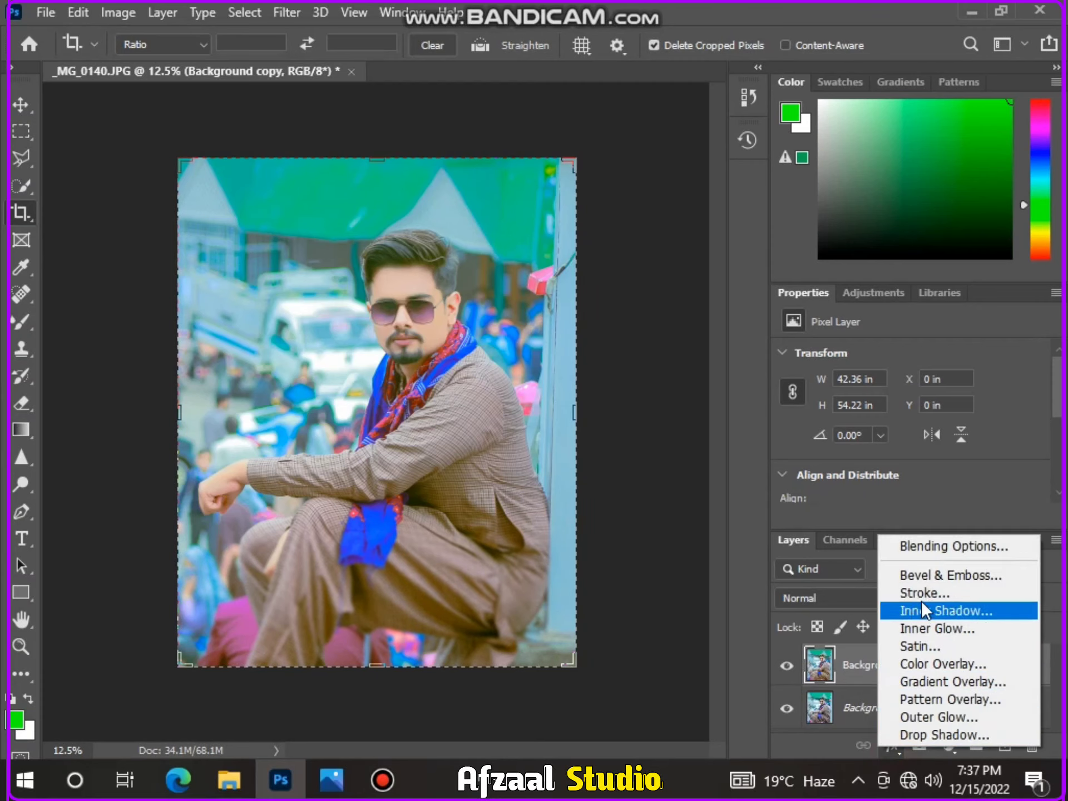
left_click(900, 594)
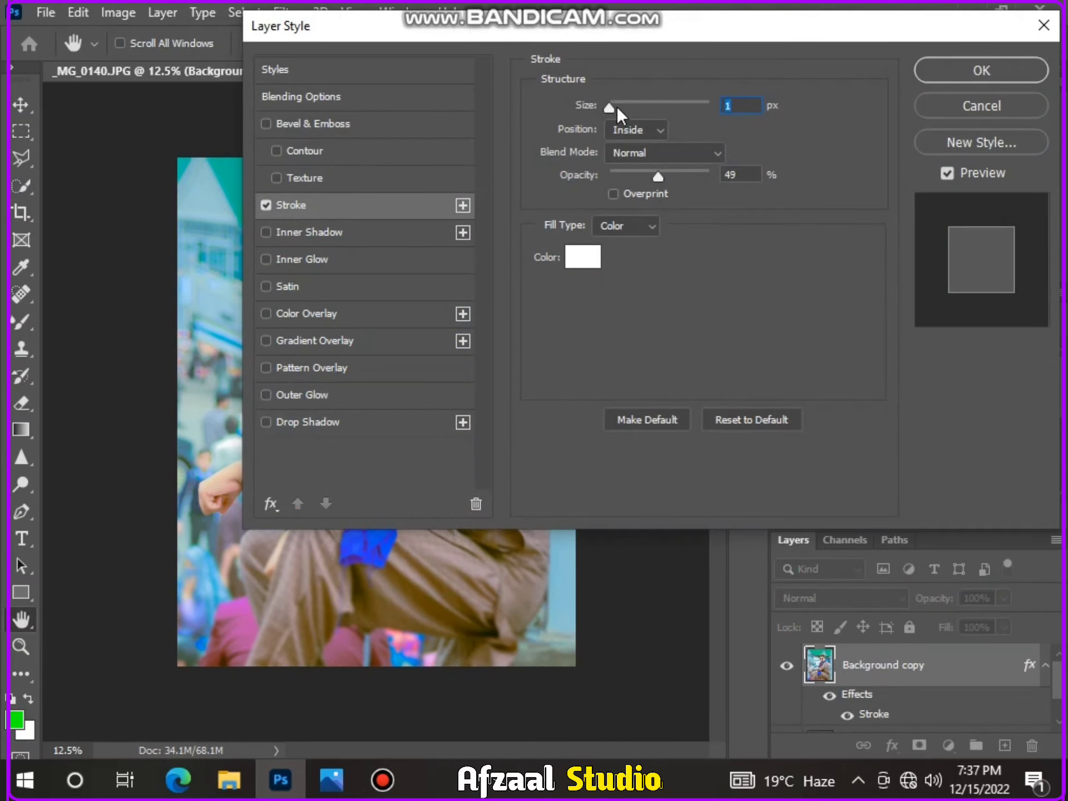
left_click_drag(610, 107, 619, 105)
left_click_drag(657, 176, 714, 177)
left_click(980, 79)
left_click(972, 10)
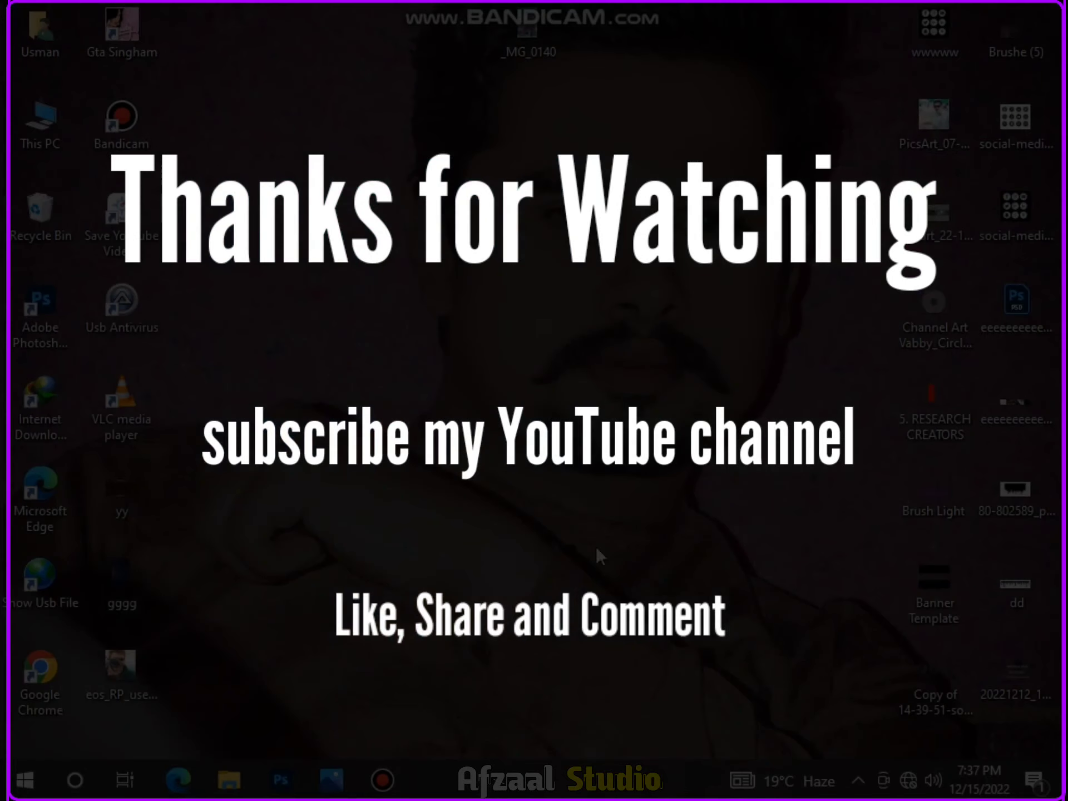